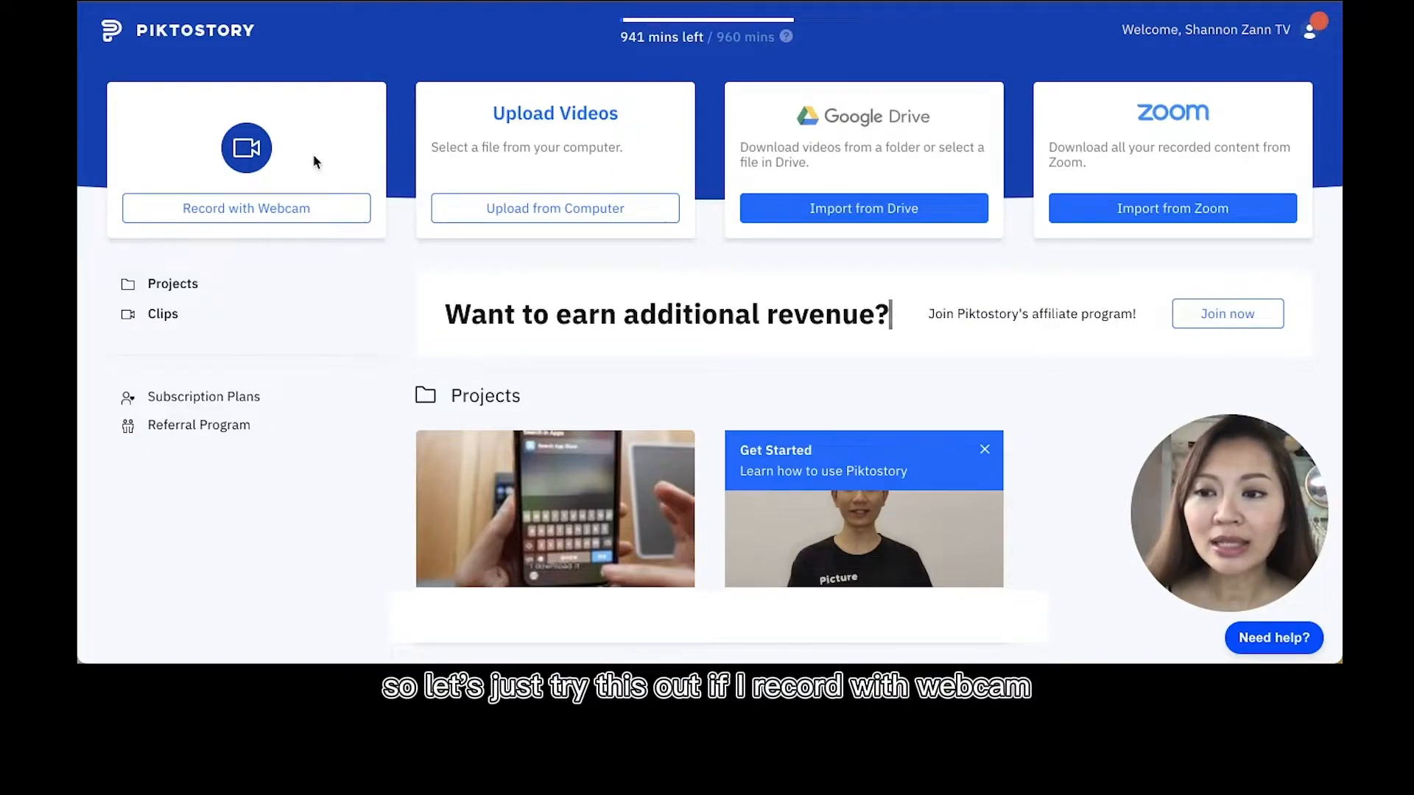
- Open webcam recording, set the camera to FaceTime HD Camera (Built-in) and review the available microphones
click(301, 210)
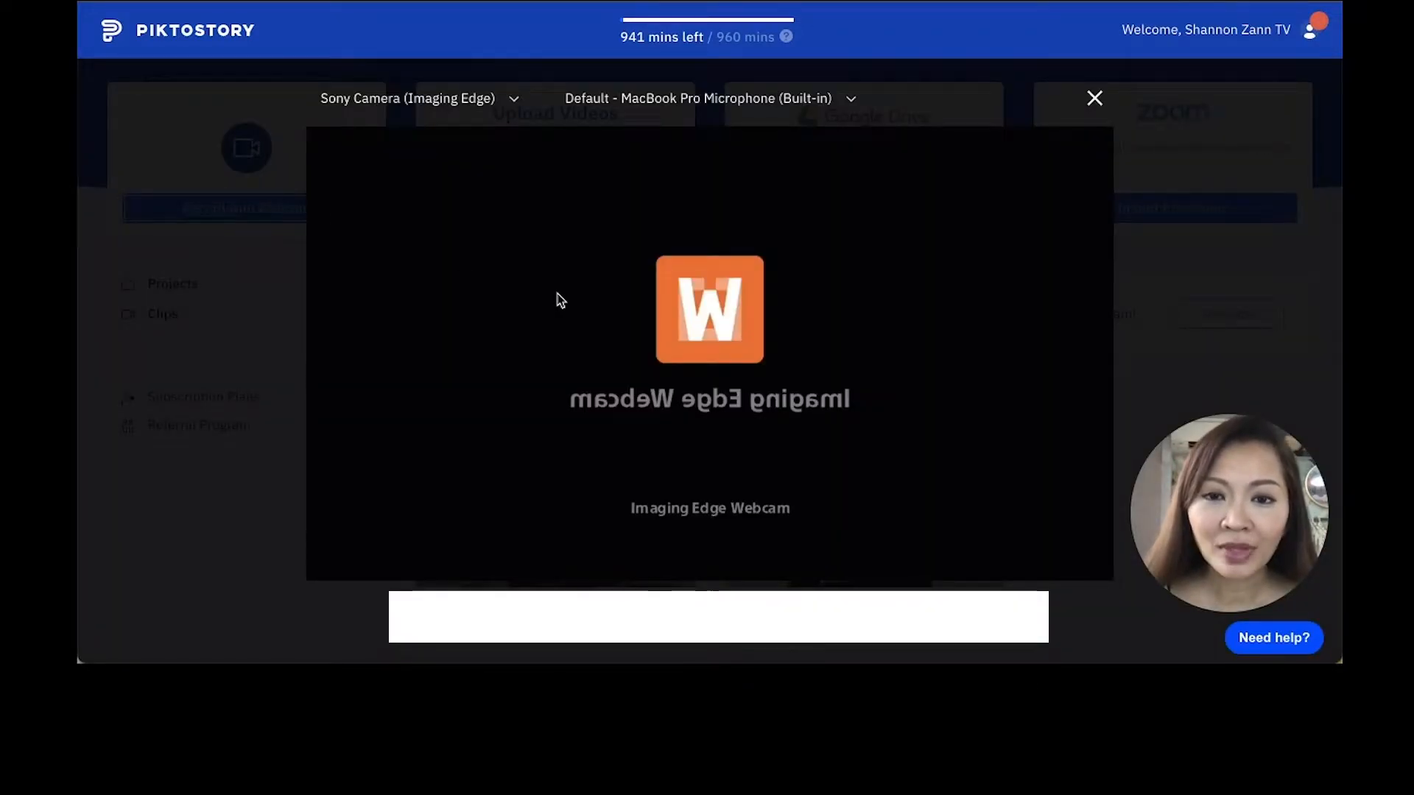
click(446, 101)
click(451, 220)
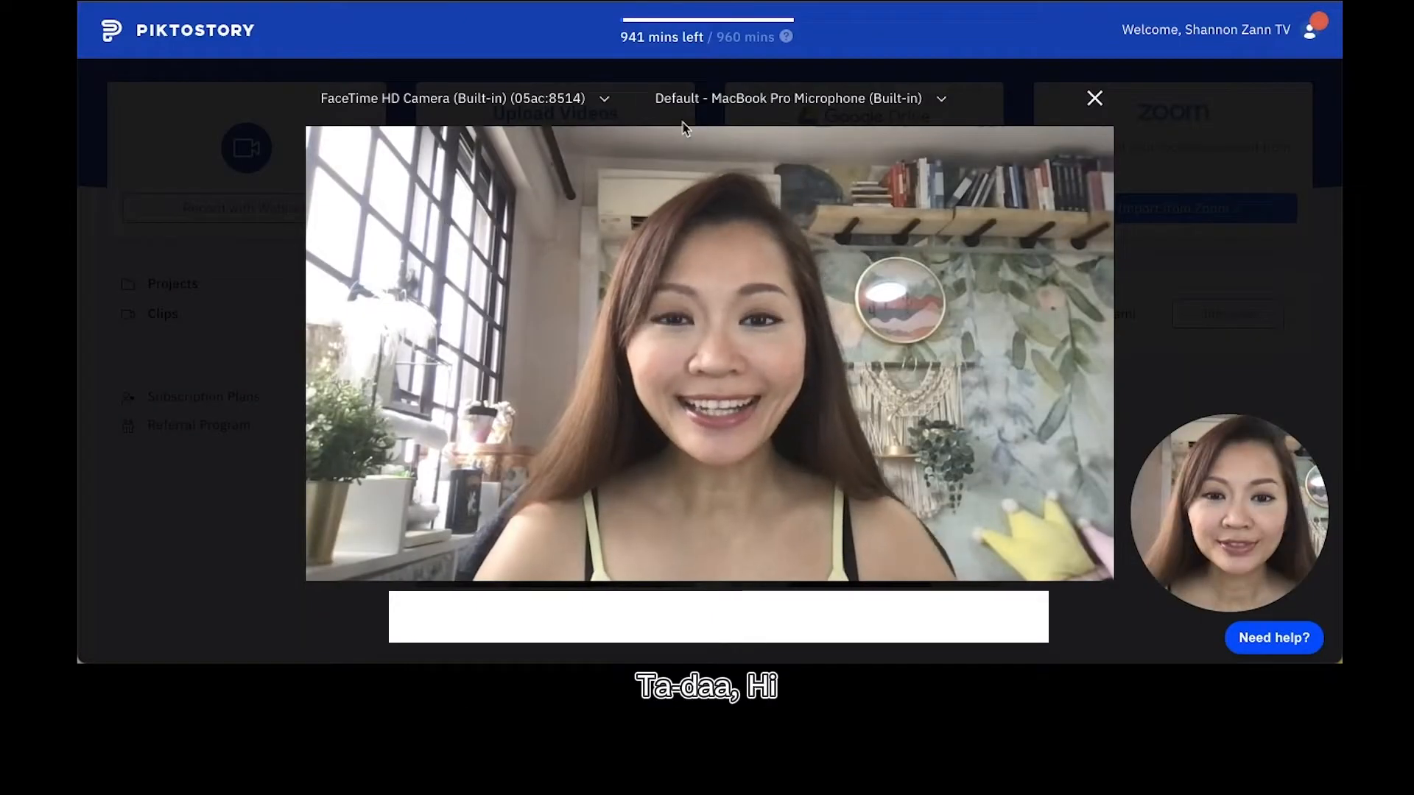
click(854, 112)
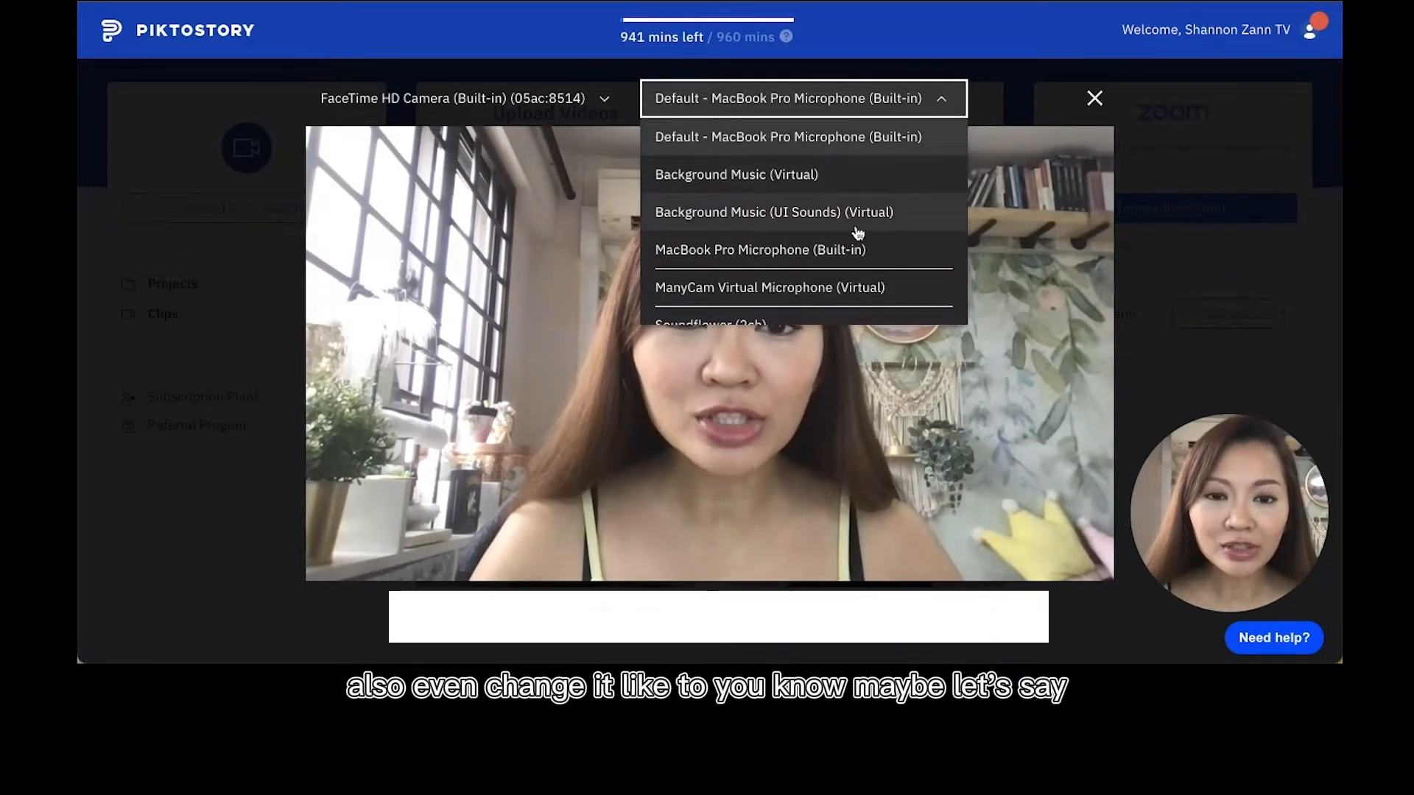
scroll(858, 232, down, 2)
scroll(863, 233, up, 1)
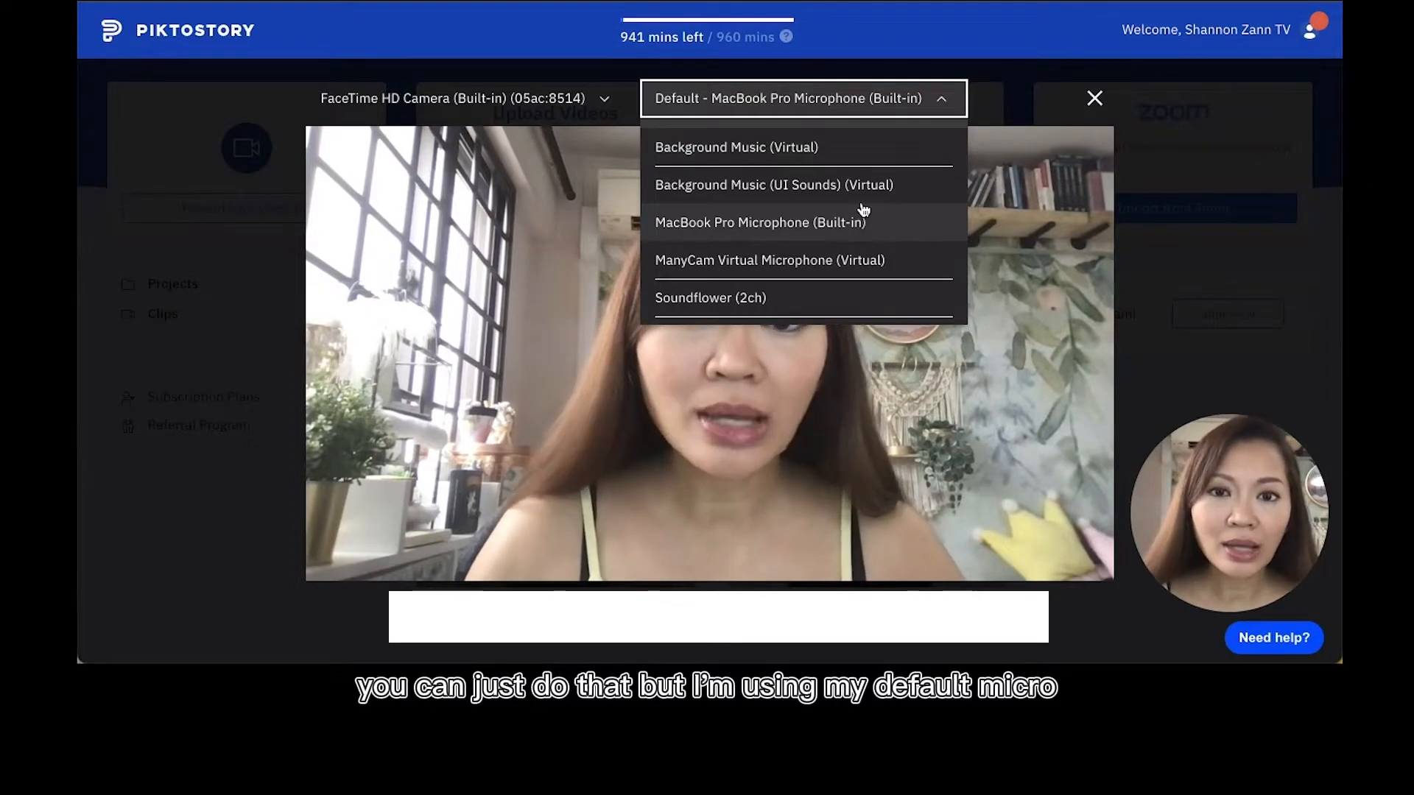
click(889, 105)
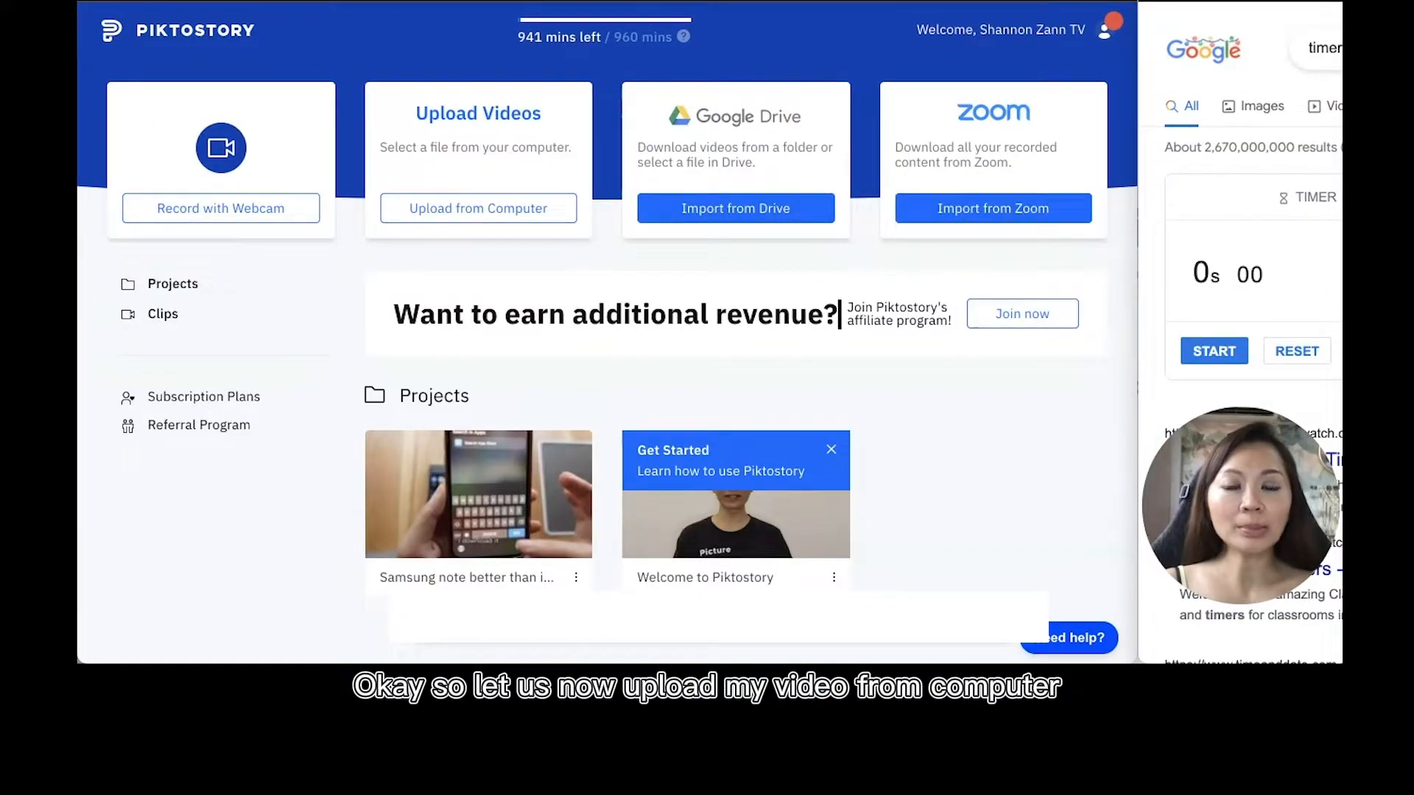
- Upload the 13:55 iphone vs samsung video from the computer with English as its language and start the web timer
click(522, 215)
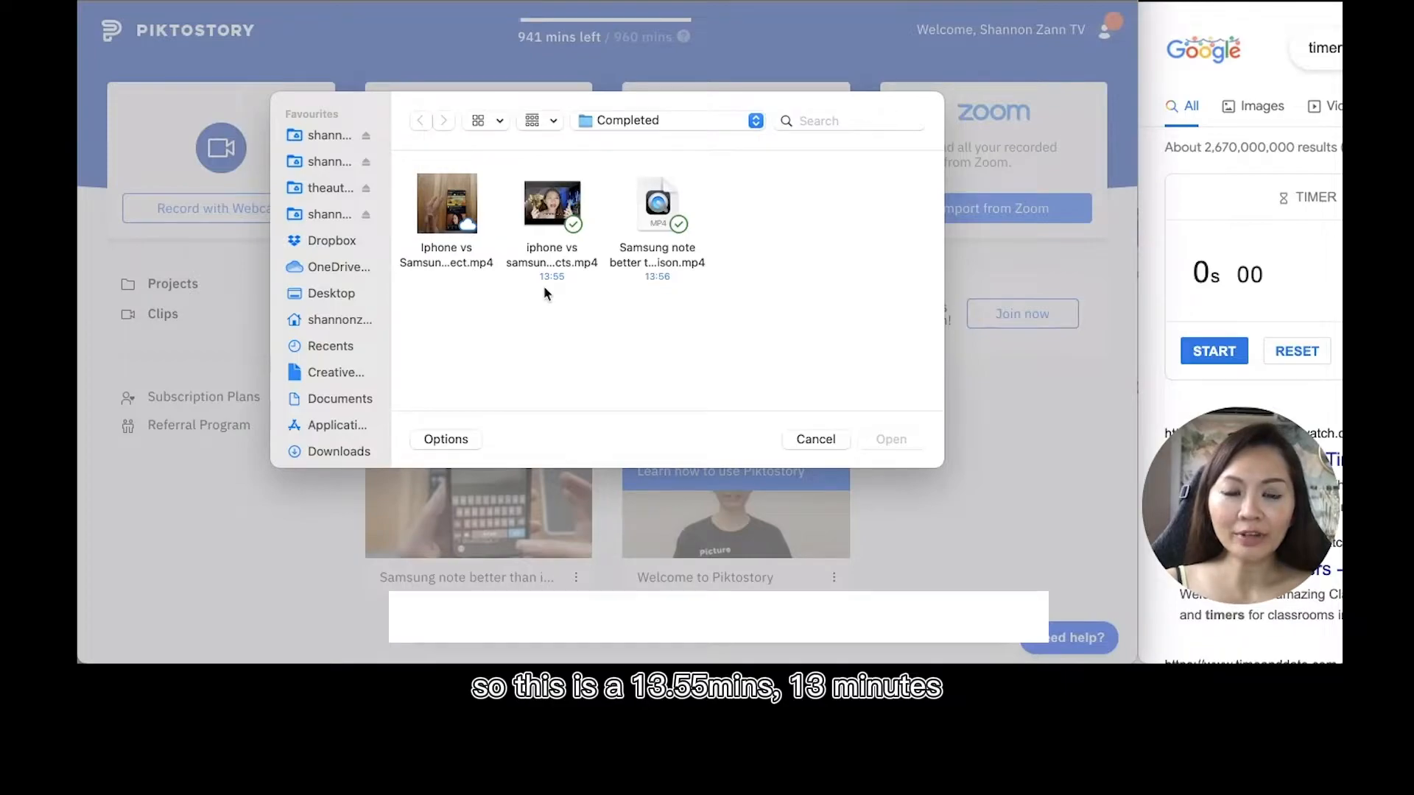
click(539, 219)
double_click(539, 219)
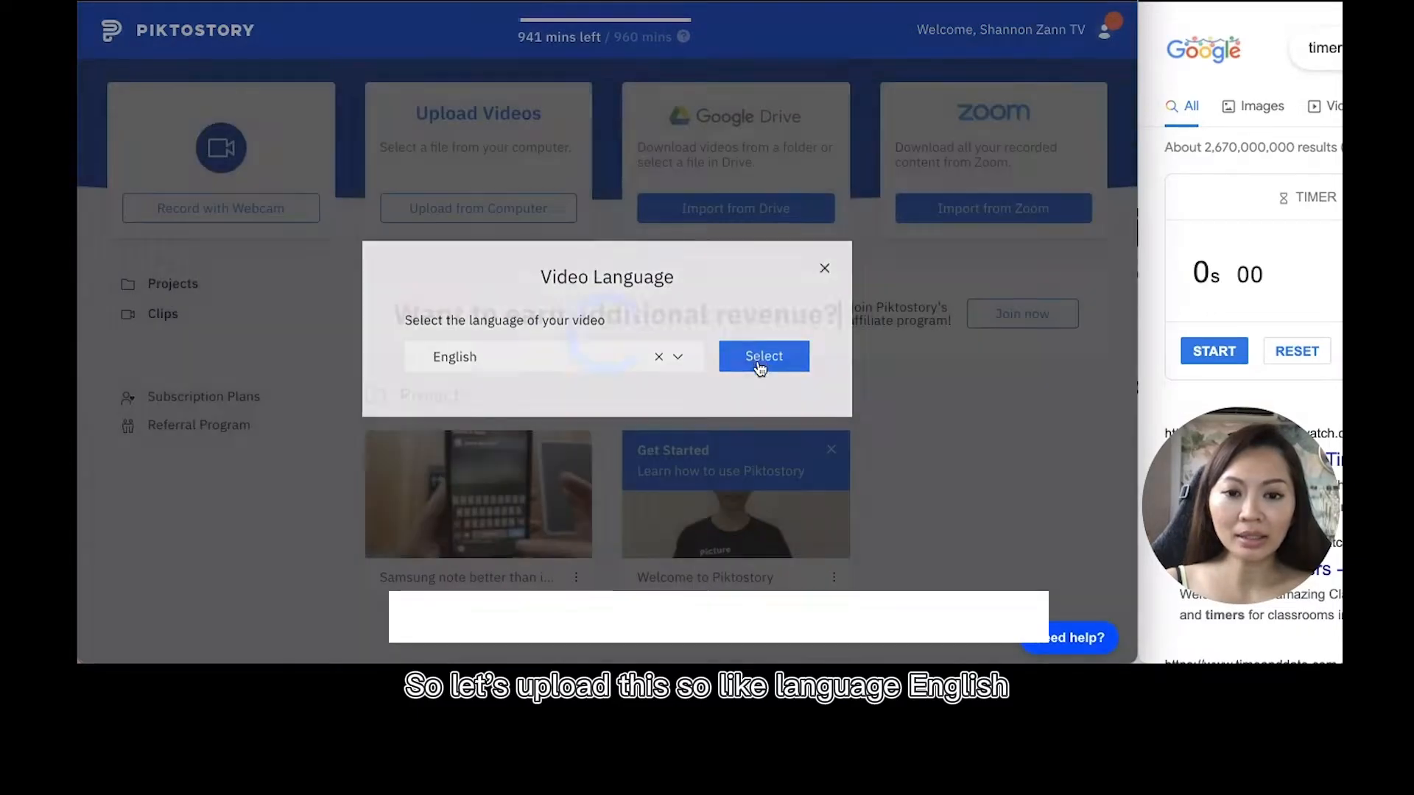
click(761, 366)
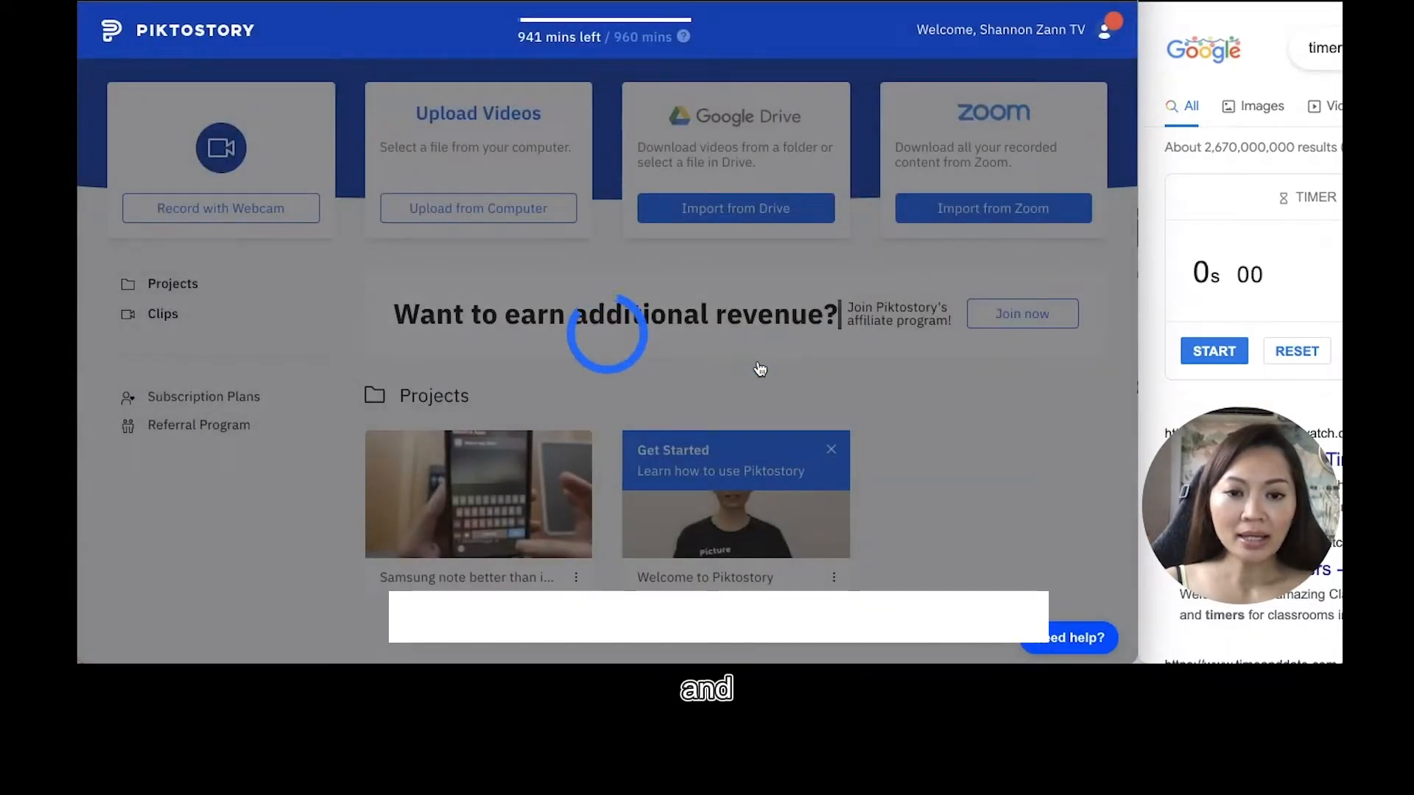
click(1207, 356)
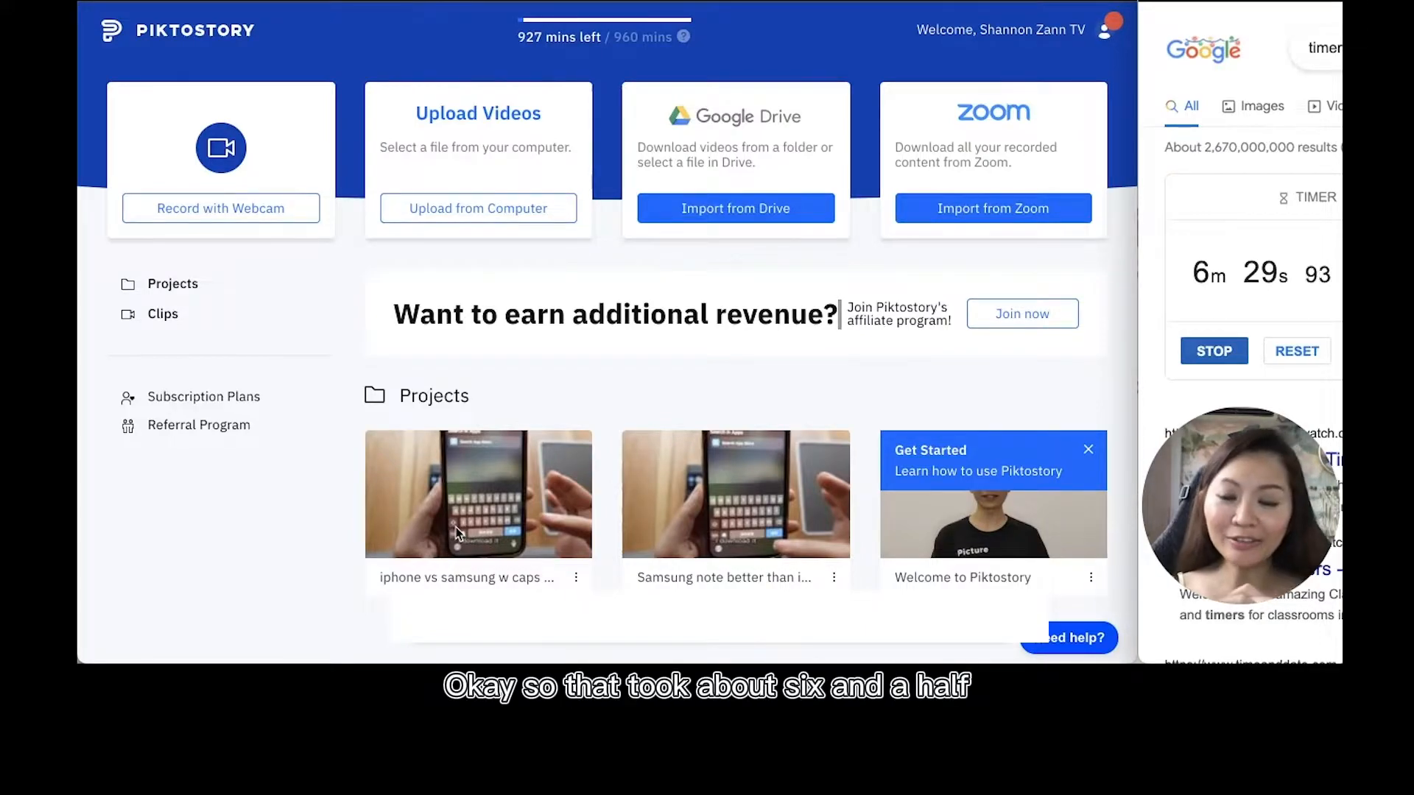
- Reset the web timer and open the newly uploaded iphone vs samsung project for editing
click(1299, 349)
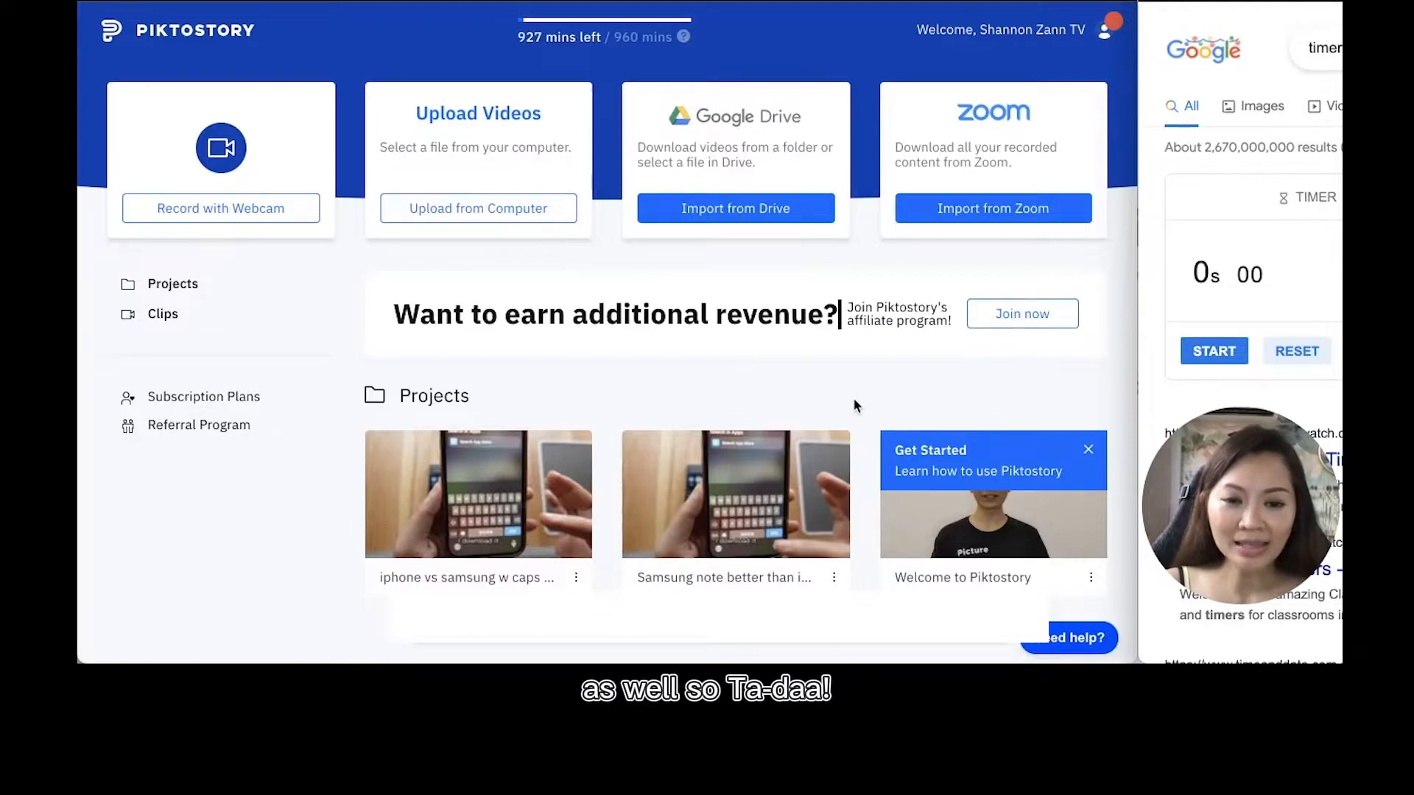
scroll(854, 402, down, 1)
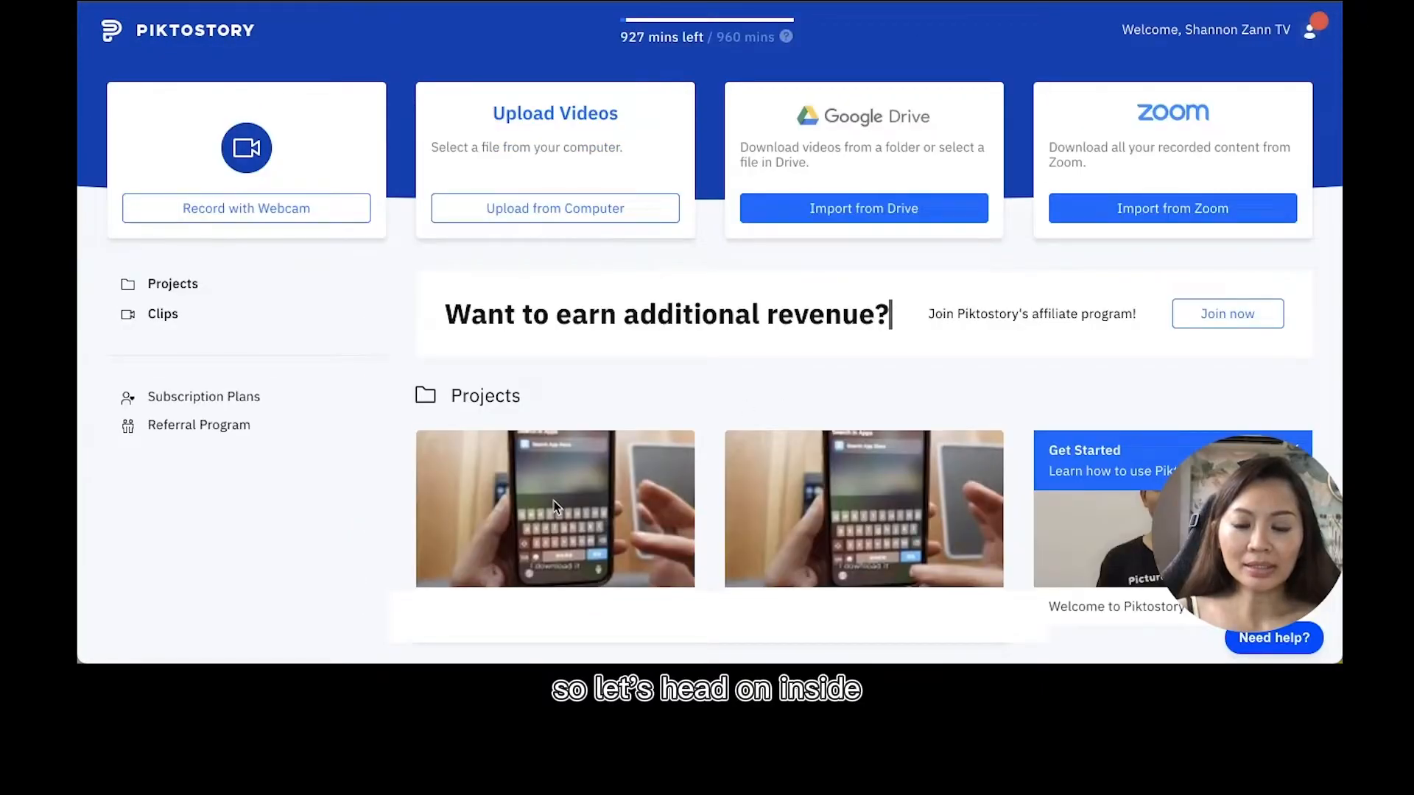
click(587, 503)
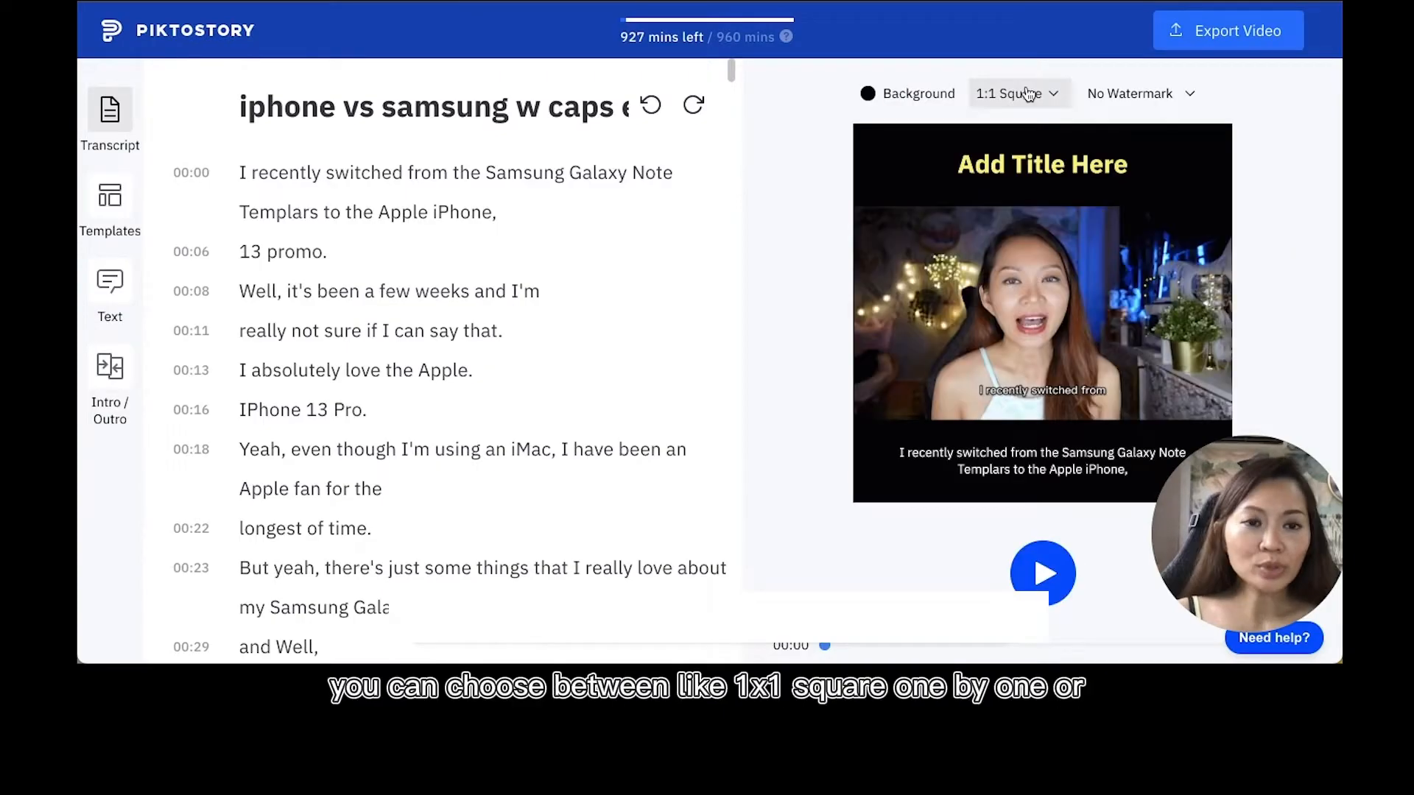
- Try the 16:9 Horizontal and 9:16 Vertical formats on the video and set its aspect ratio to 4:5 Portrait
click(1043, 100)
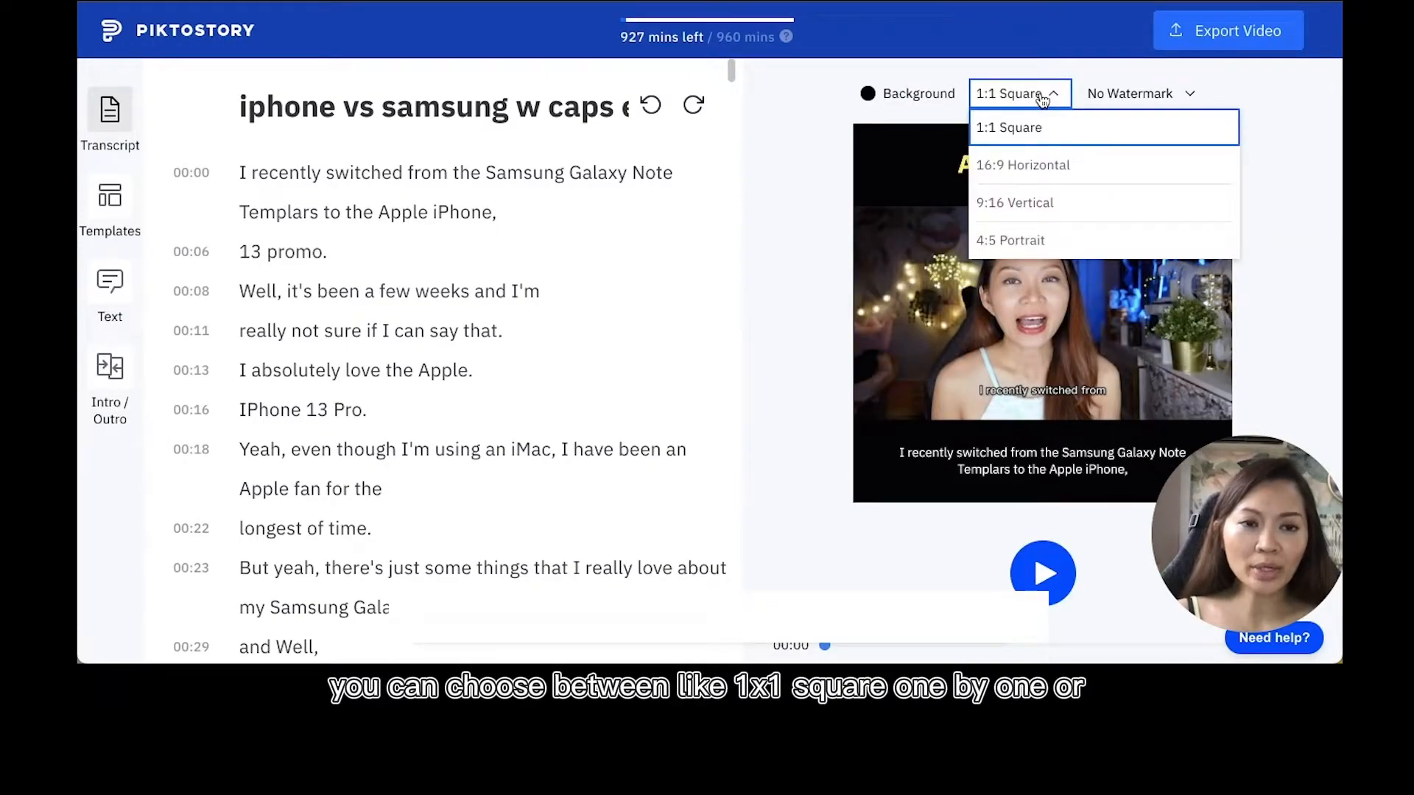
click(1059, 165)
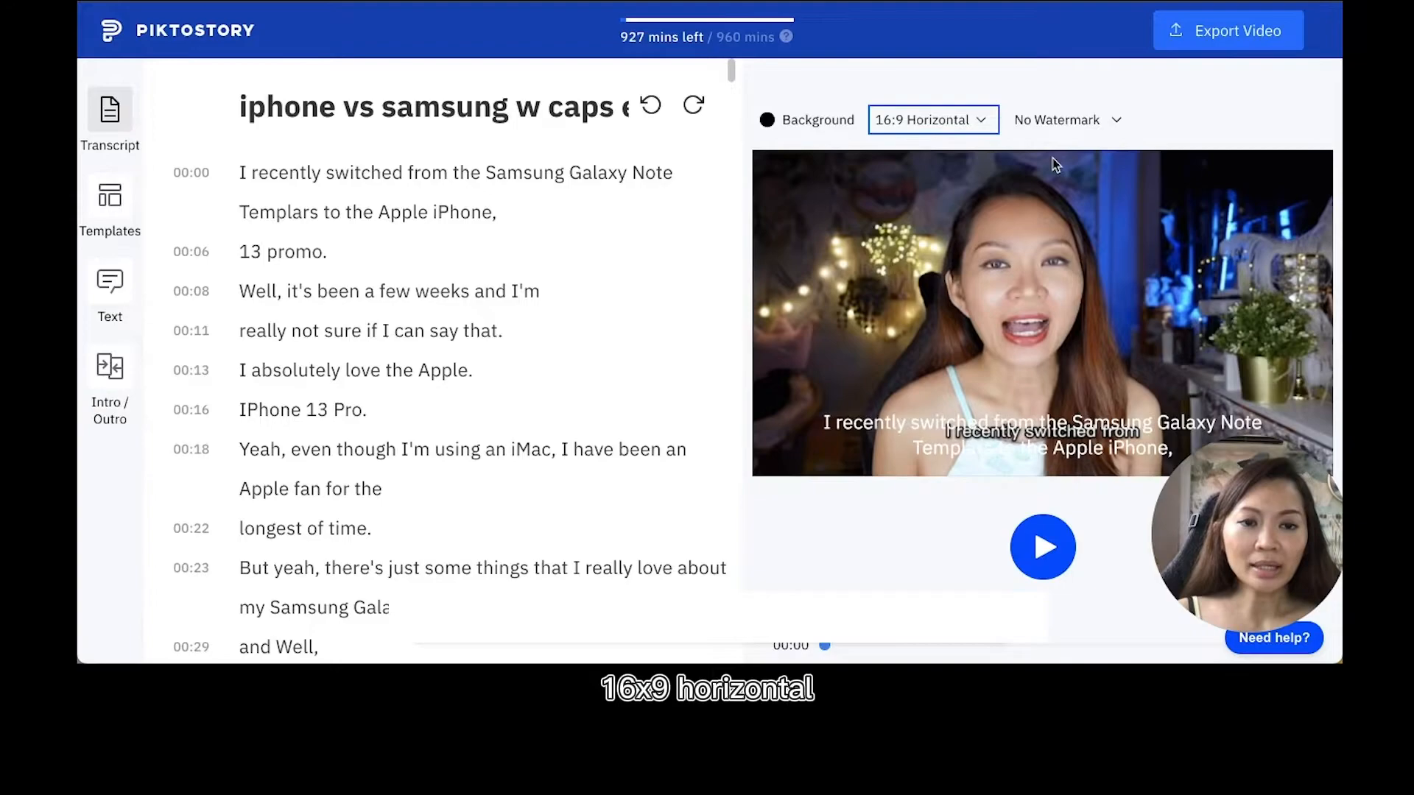
click(986, 121)
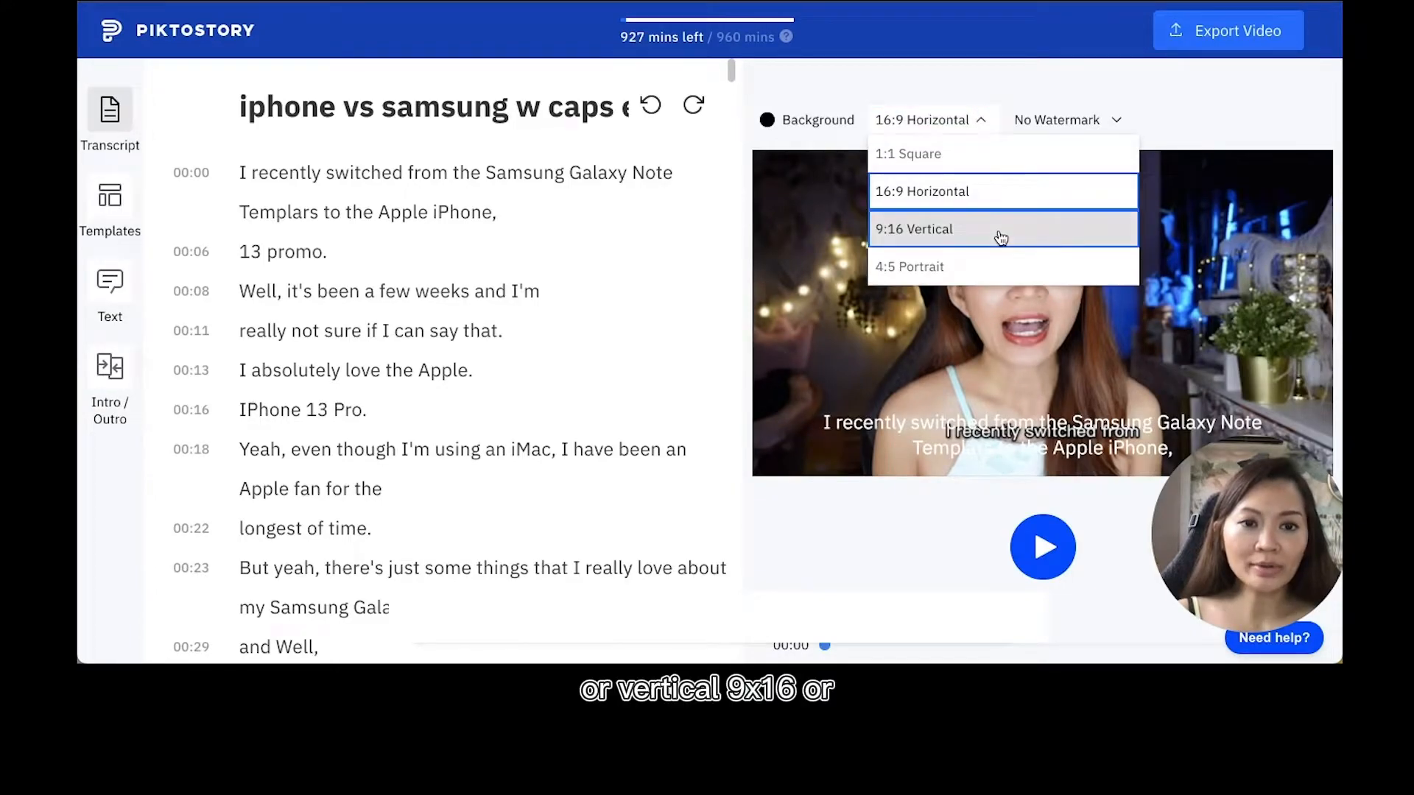
click(1000, 234)
click(1029, 93)
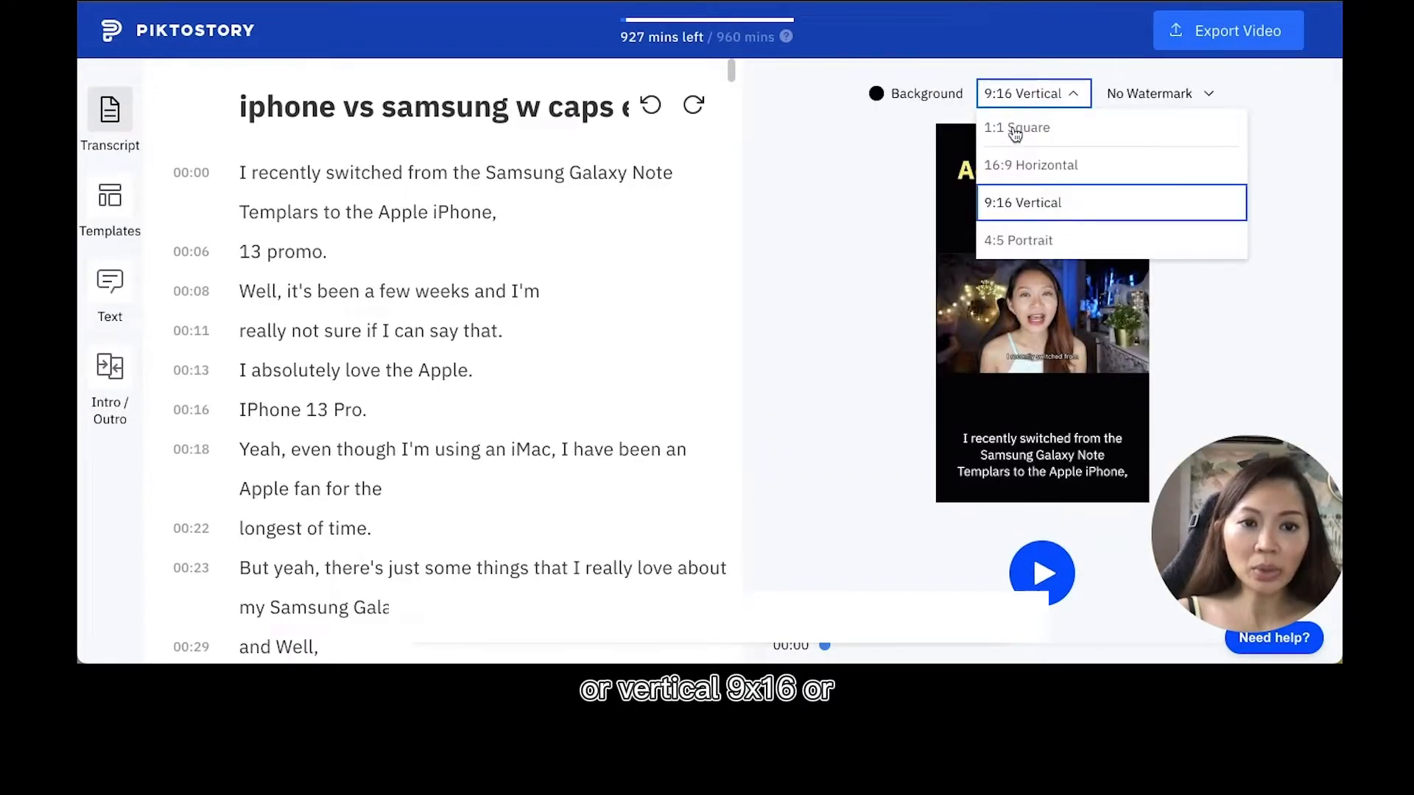
click(1024, 243)
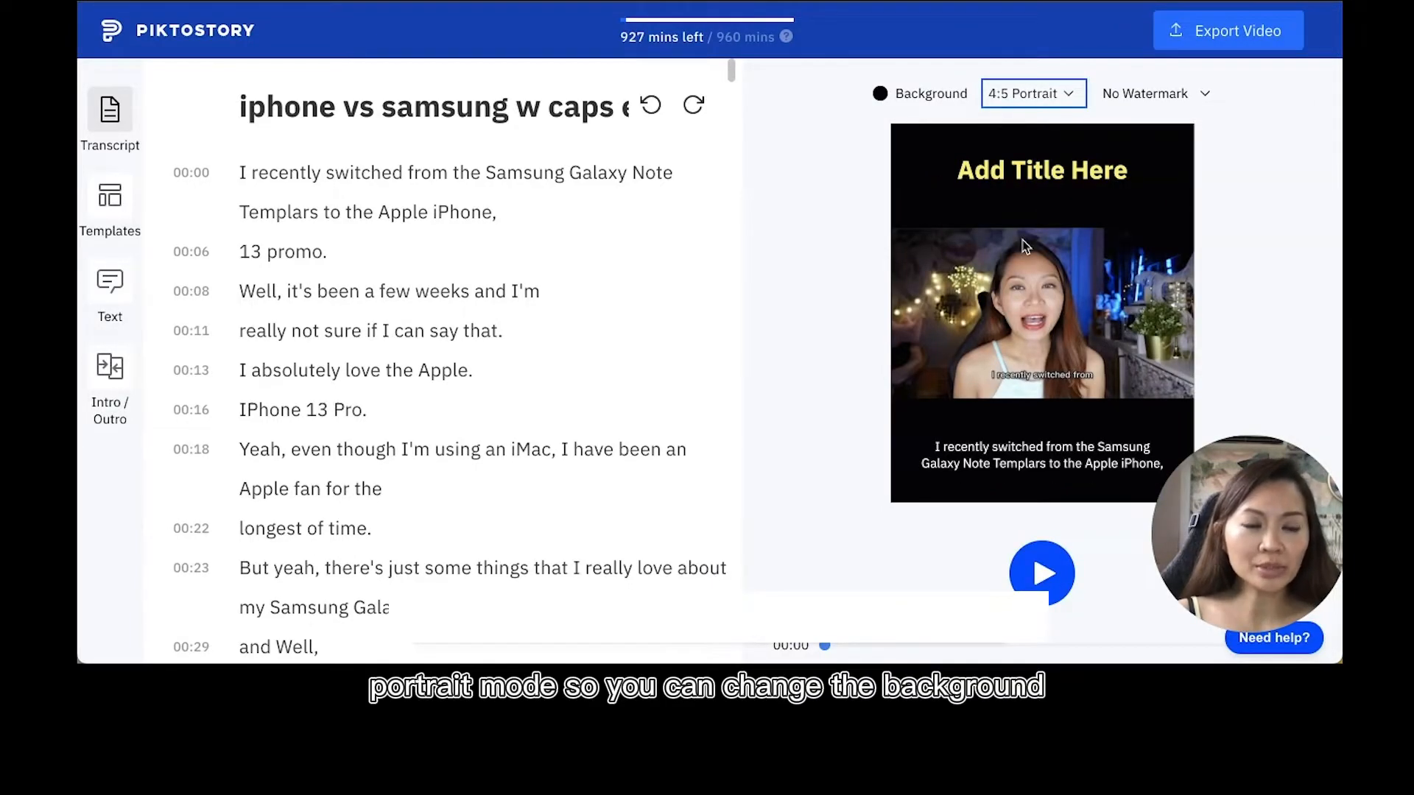
- Add the saved portrait photo as watermark and shrink it into the upper-right corner of the video picture
click(1147, 94)
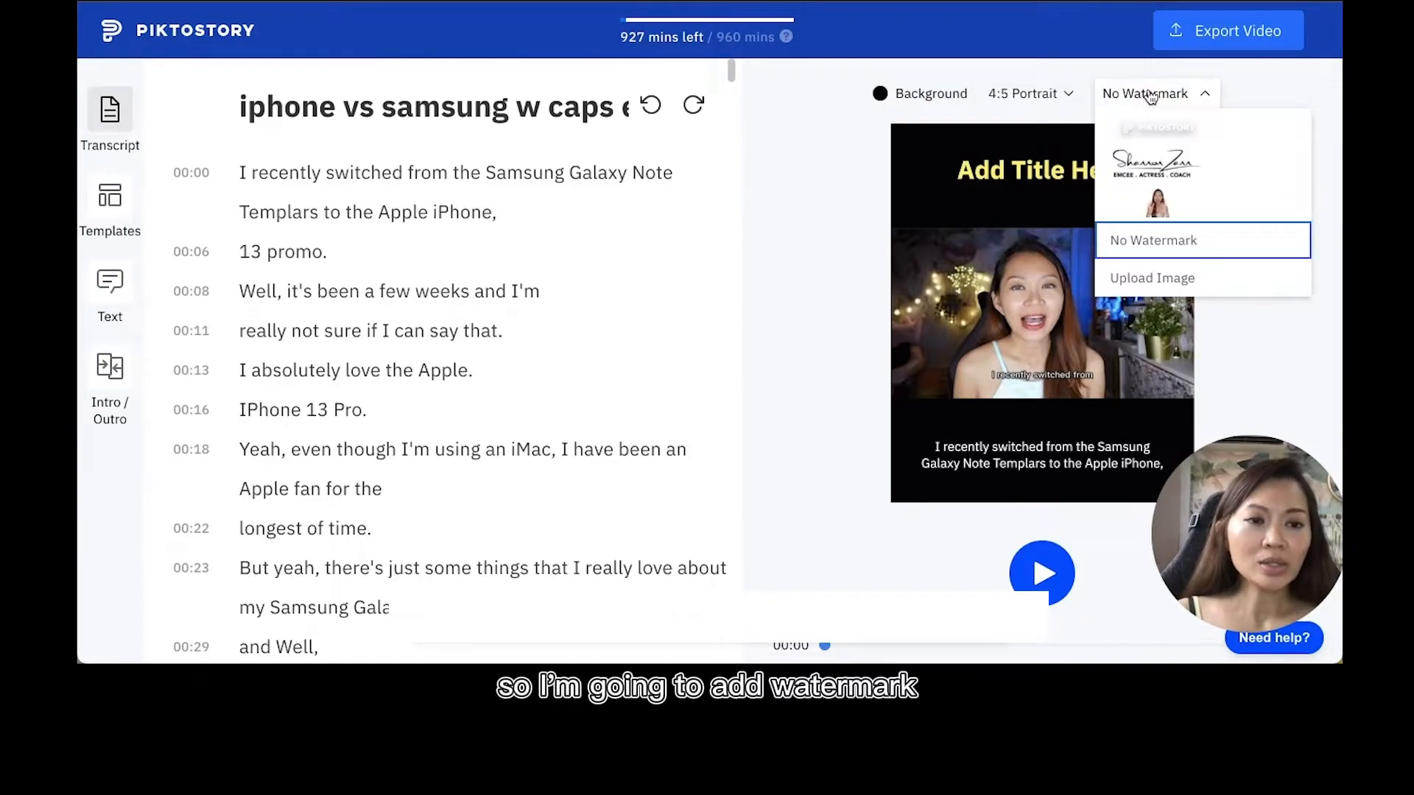
click(1190, 202)
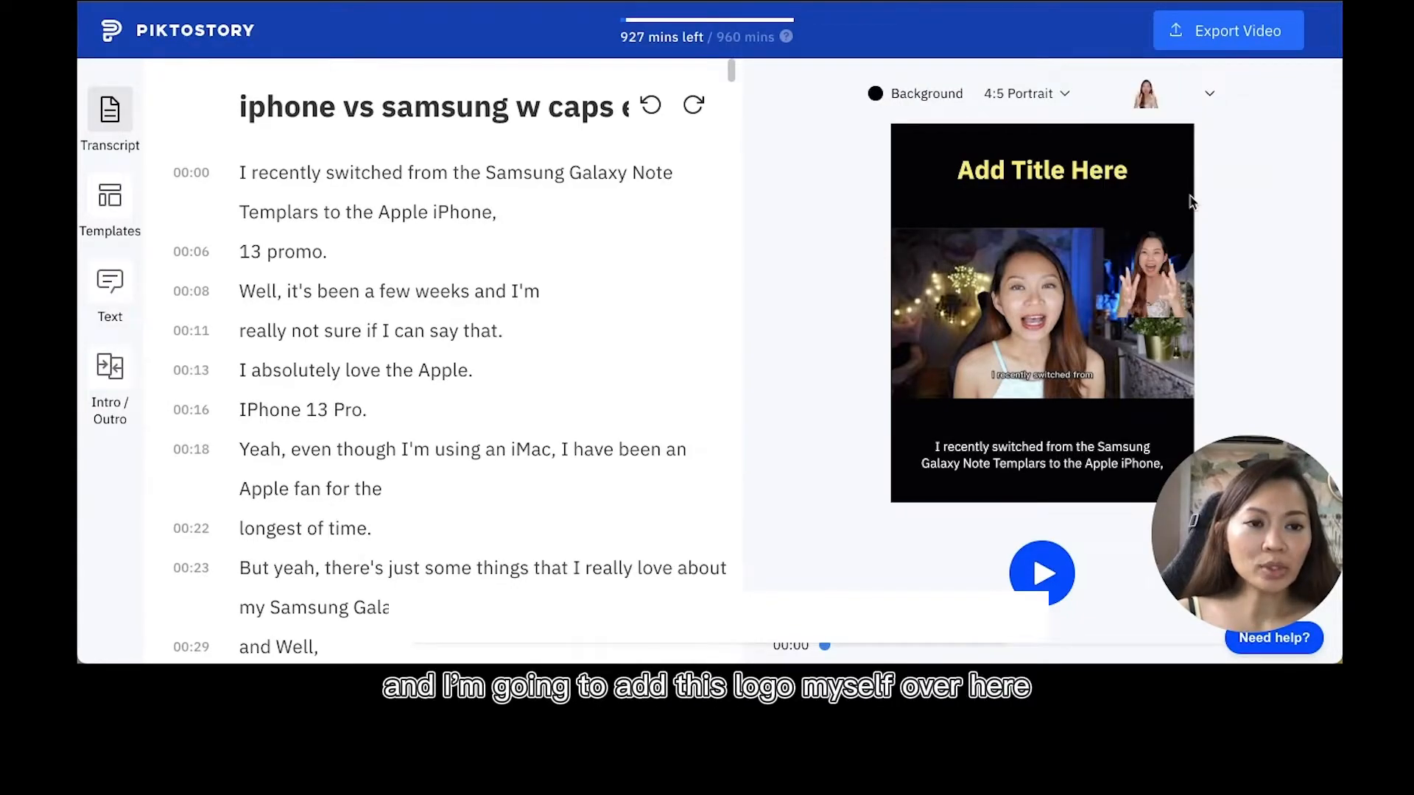
click(1155, 280)
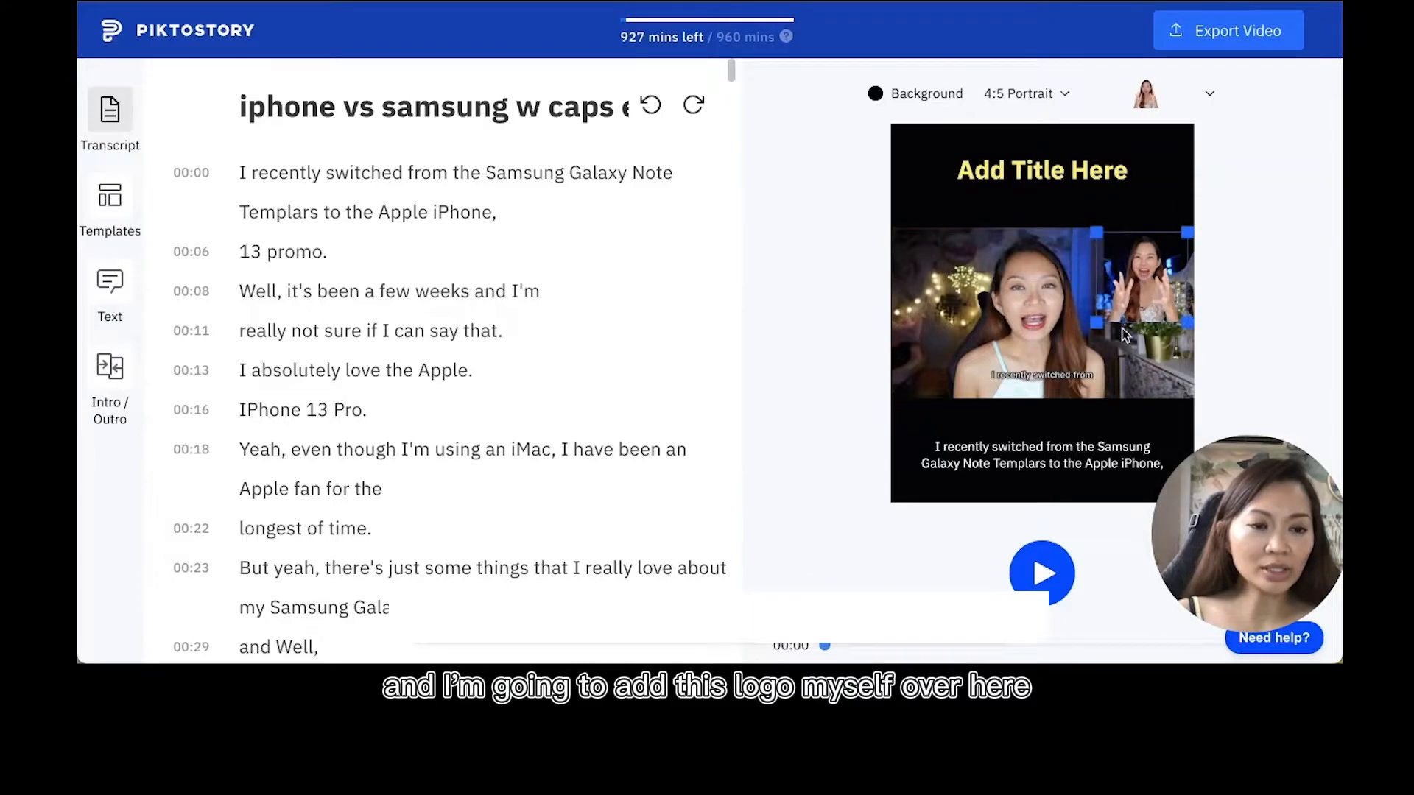
drag(1098, 322, 1145, 276)
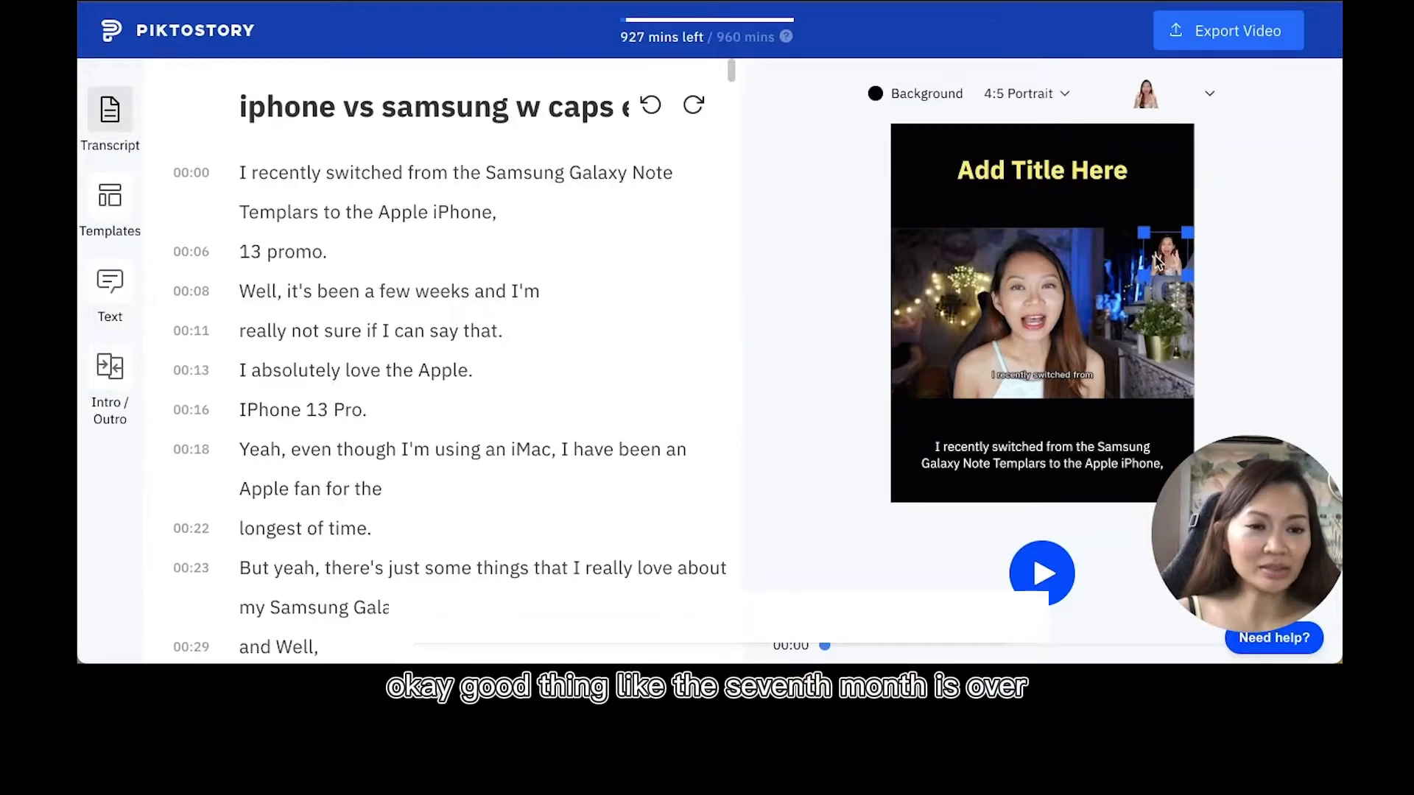
- Replace the watermark with the saved signature logo and set the background color to white (#ffffff)
click(1151, 104)
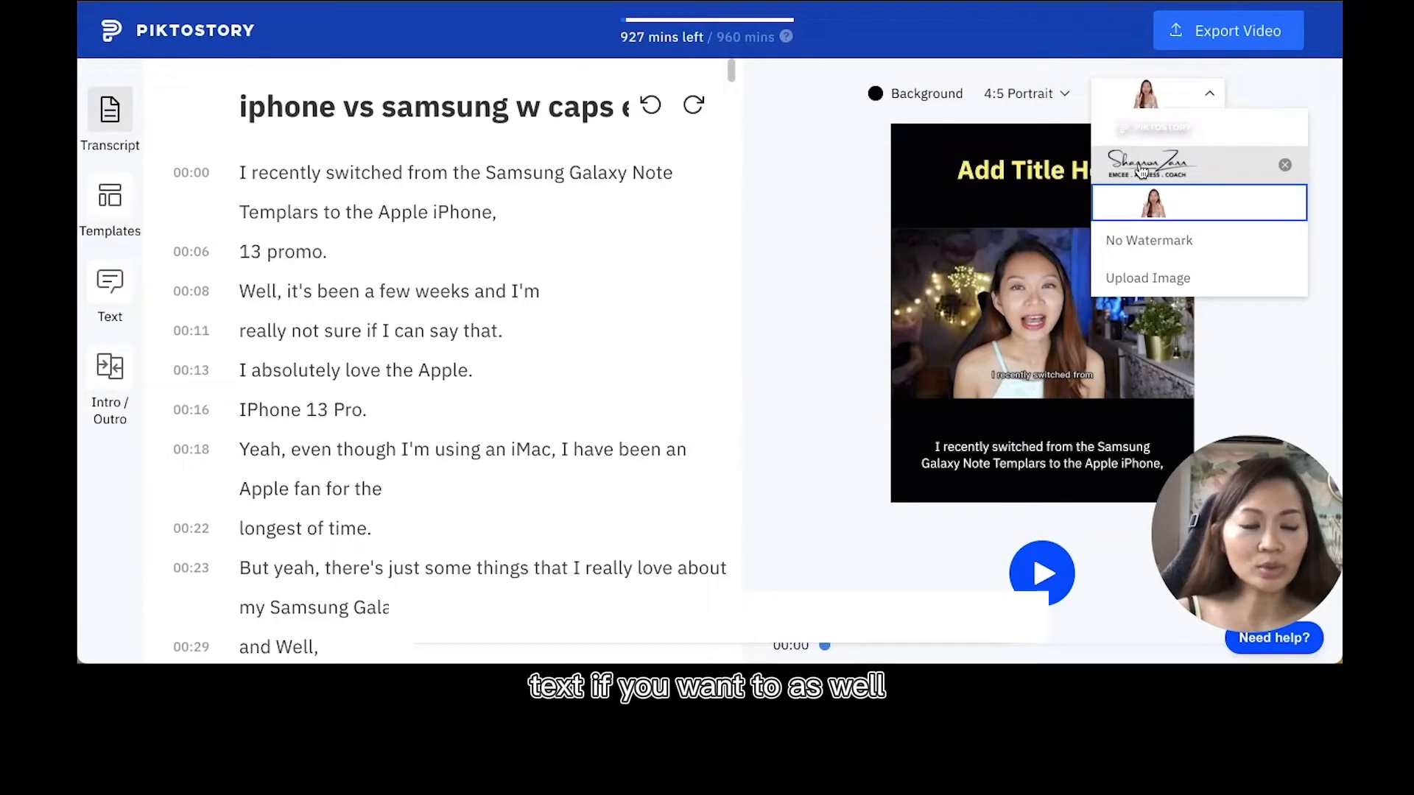
click(1164, 171)
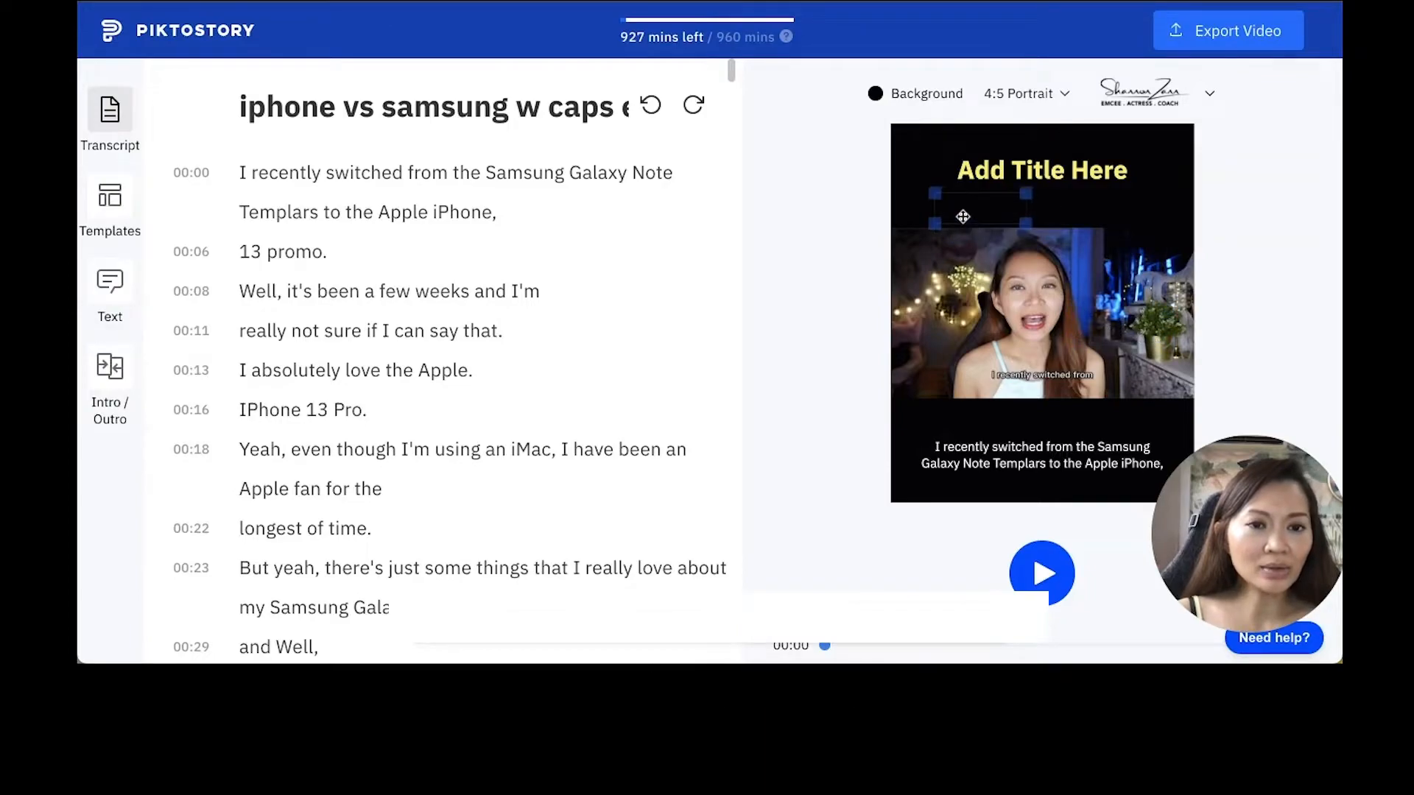
click(907, 92)
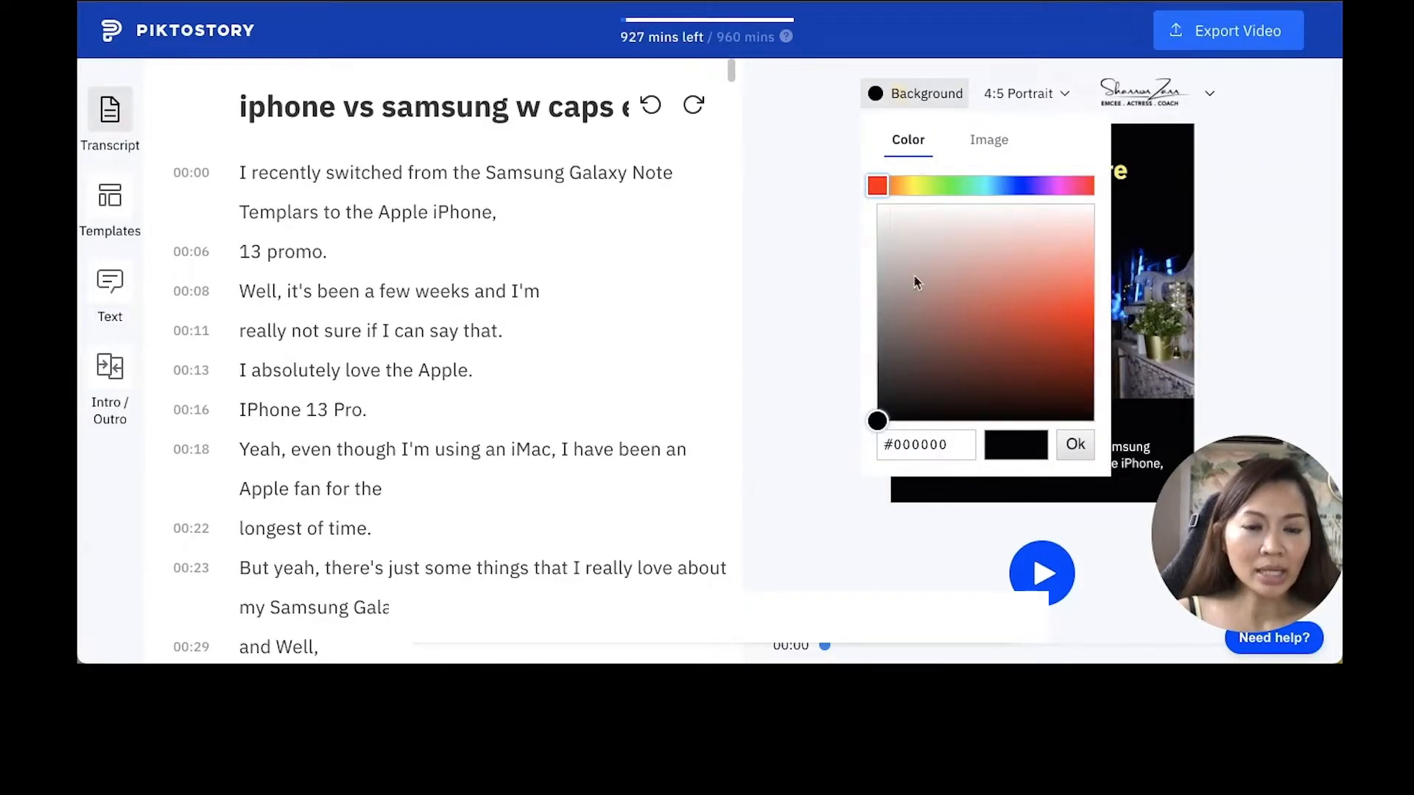
drag(887, 212, 871, 203)
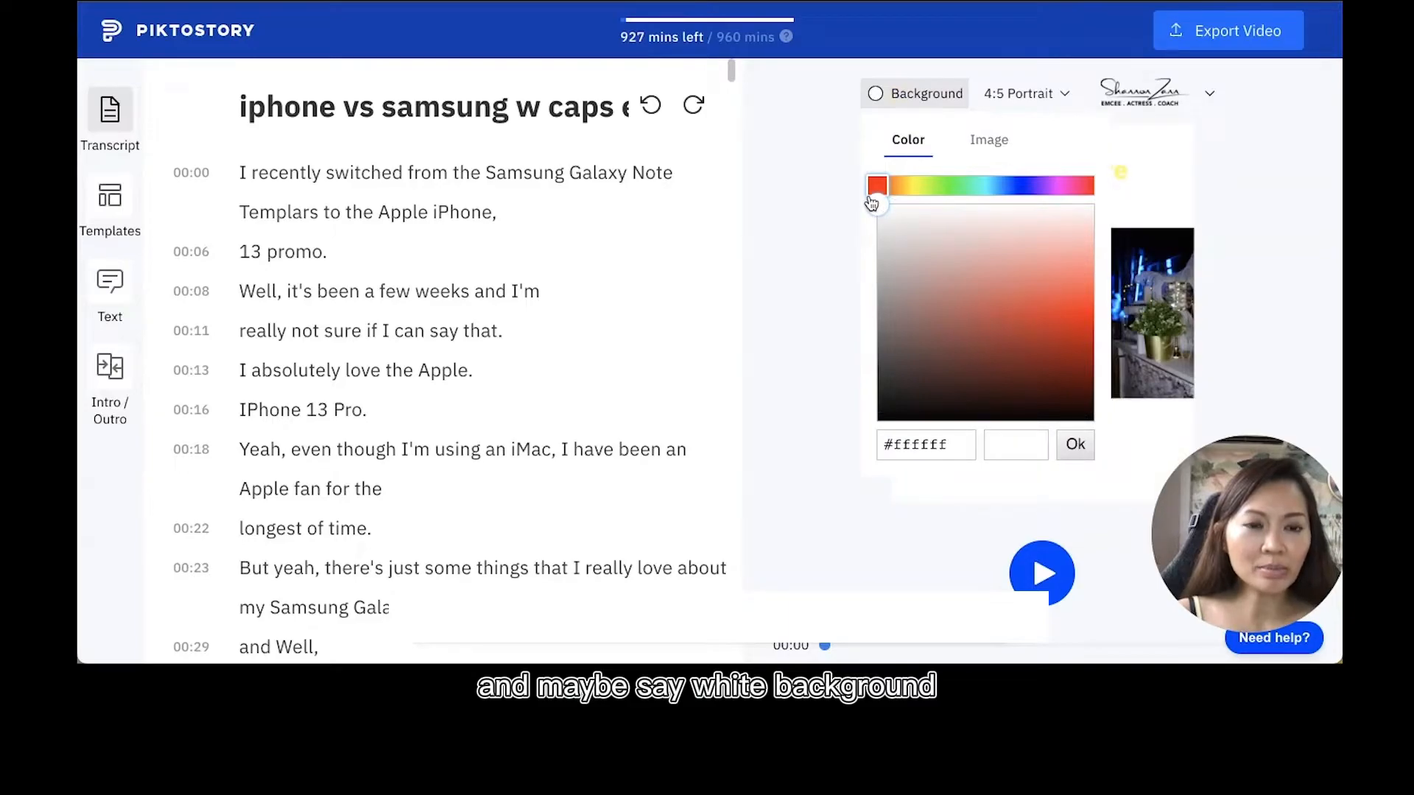
click(1234, 170)
- Move the signature watermark onto the upper-left corner of the video picture, and switch the watermark option to No Watermark
click(958, 206)
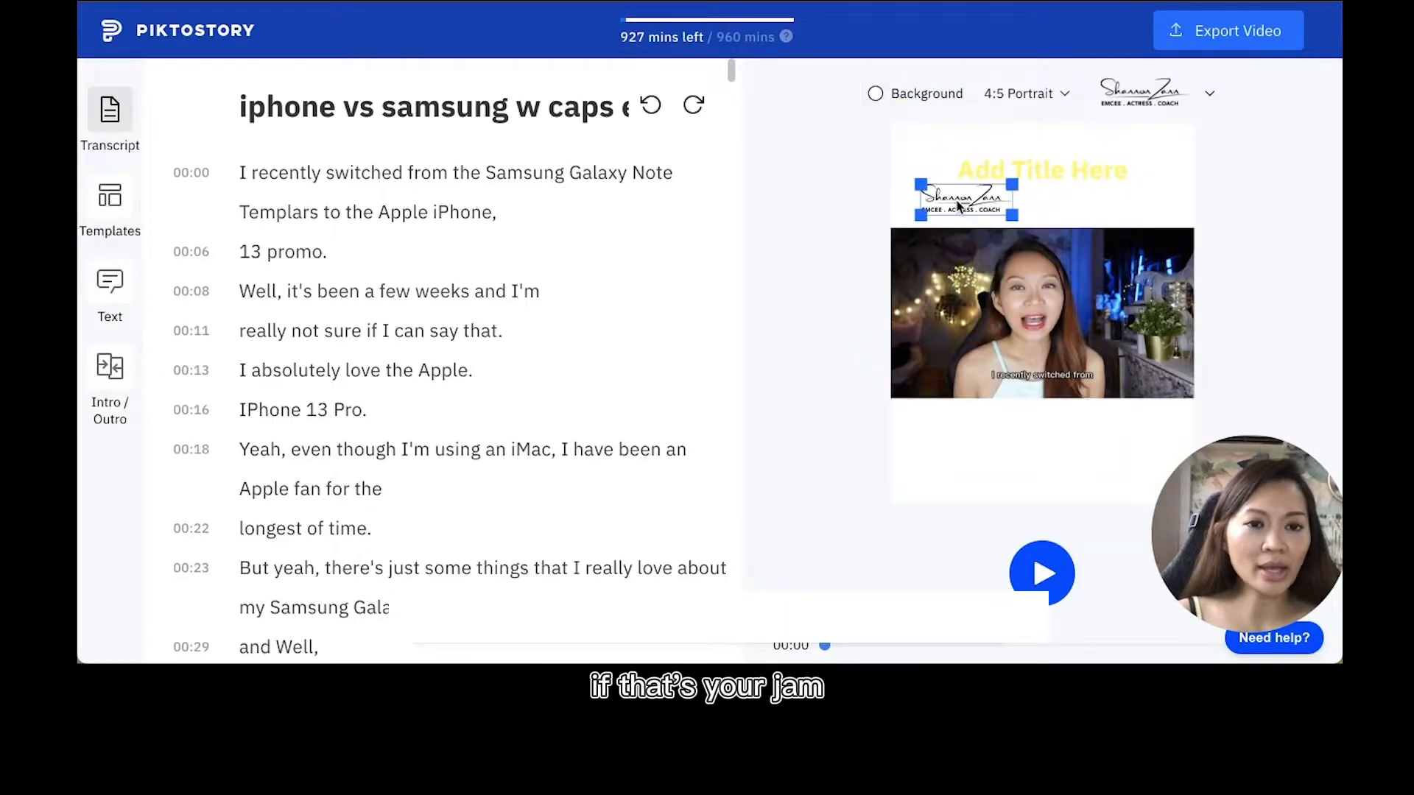
mouse_move(959, 207)
mouse_down()
mouse_move(950, 144)
mouse_move(942, 382)
mouse_move(917, 420)
mouse_move(943, 255)
mouse_up()
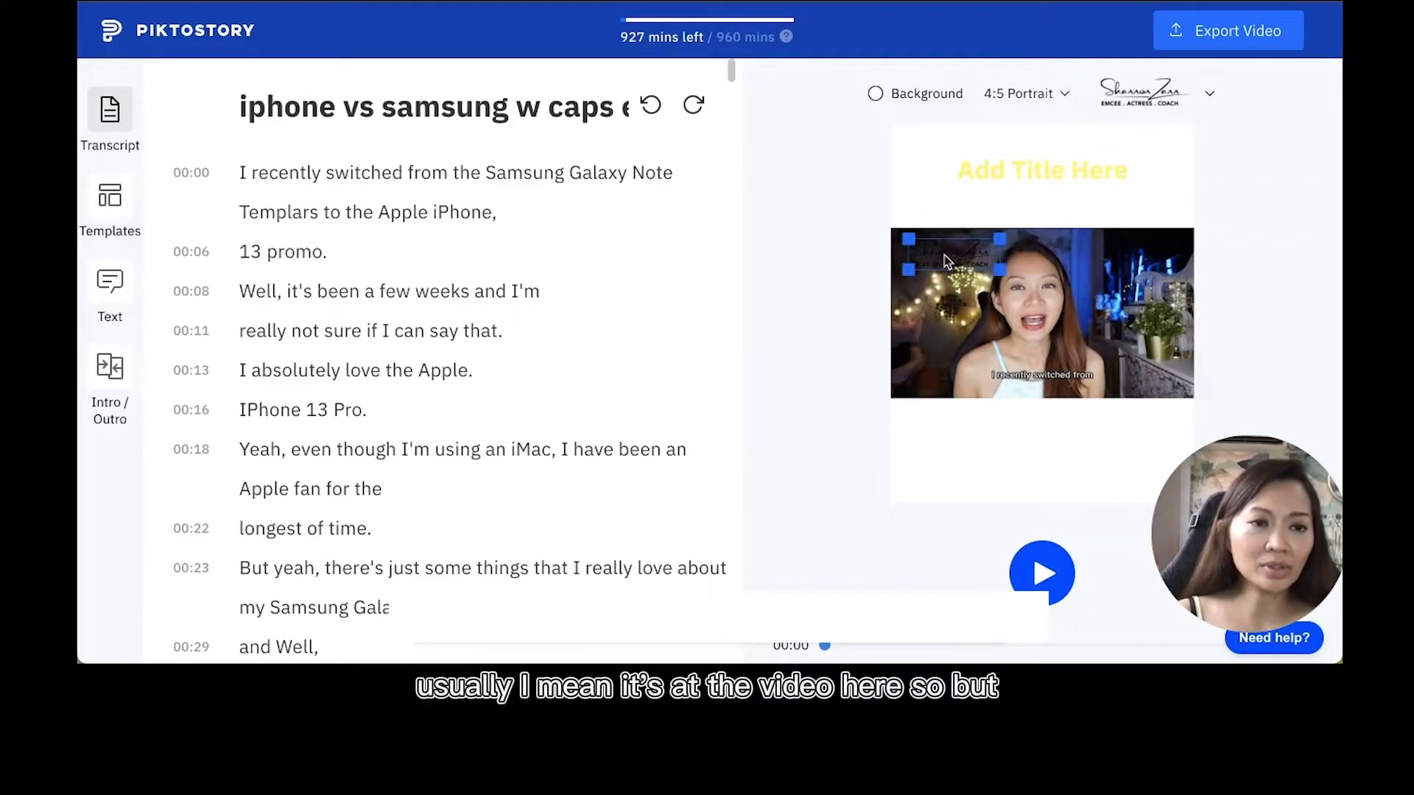
click(1154, 109)
click(1156, 236)
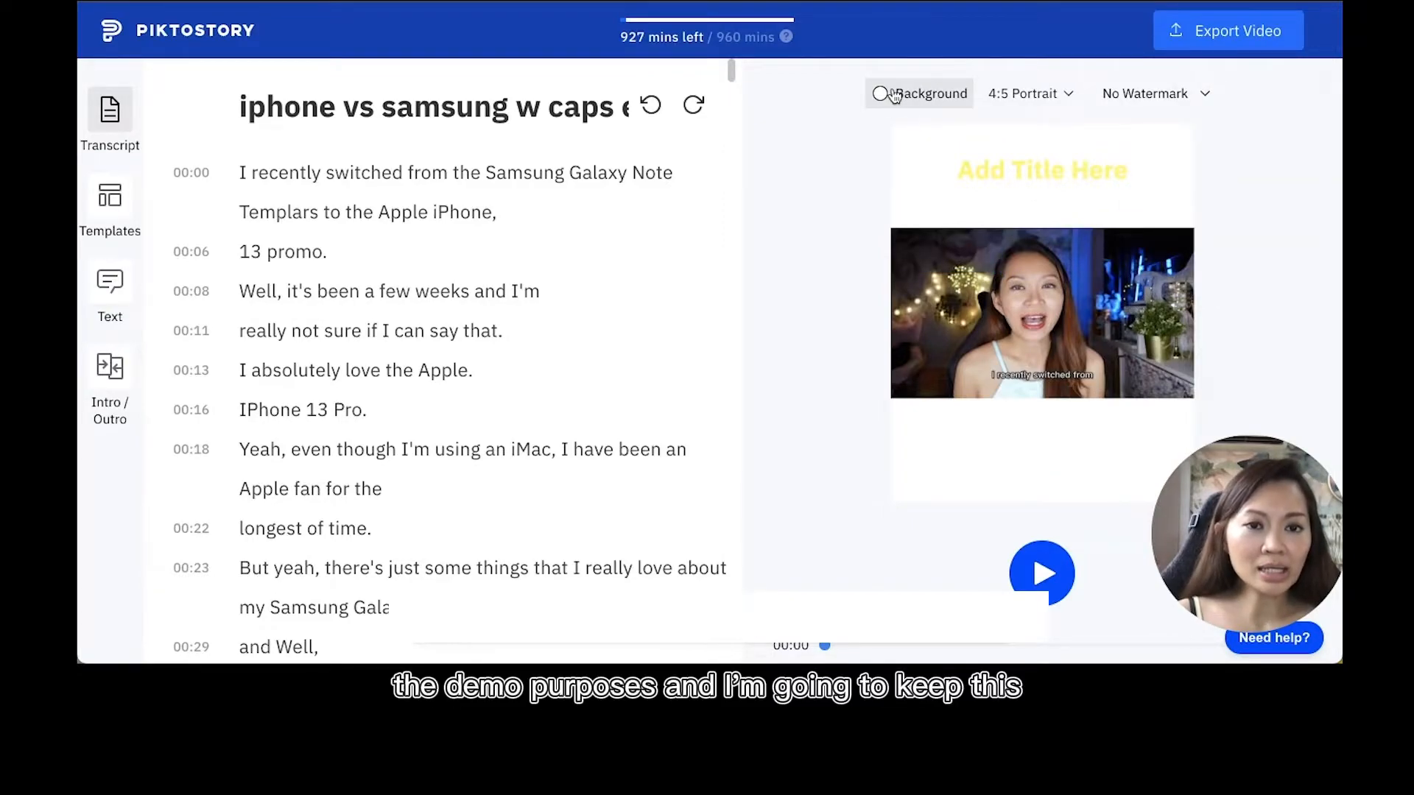
- Set the video's background color to black (#000000)
click(930, 100)
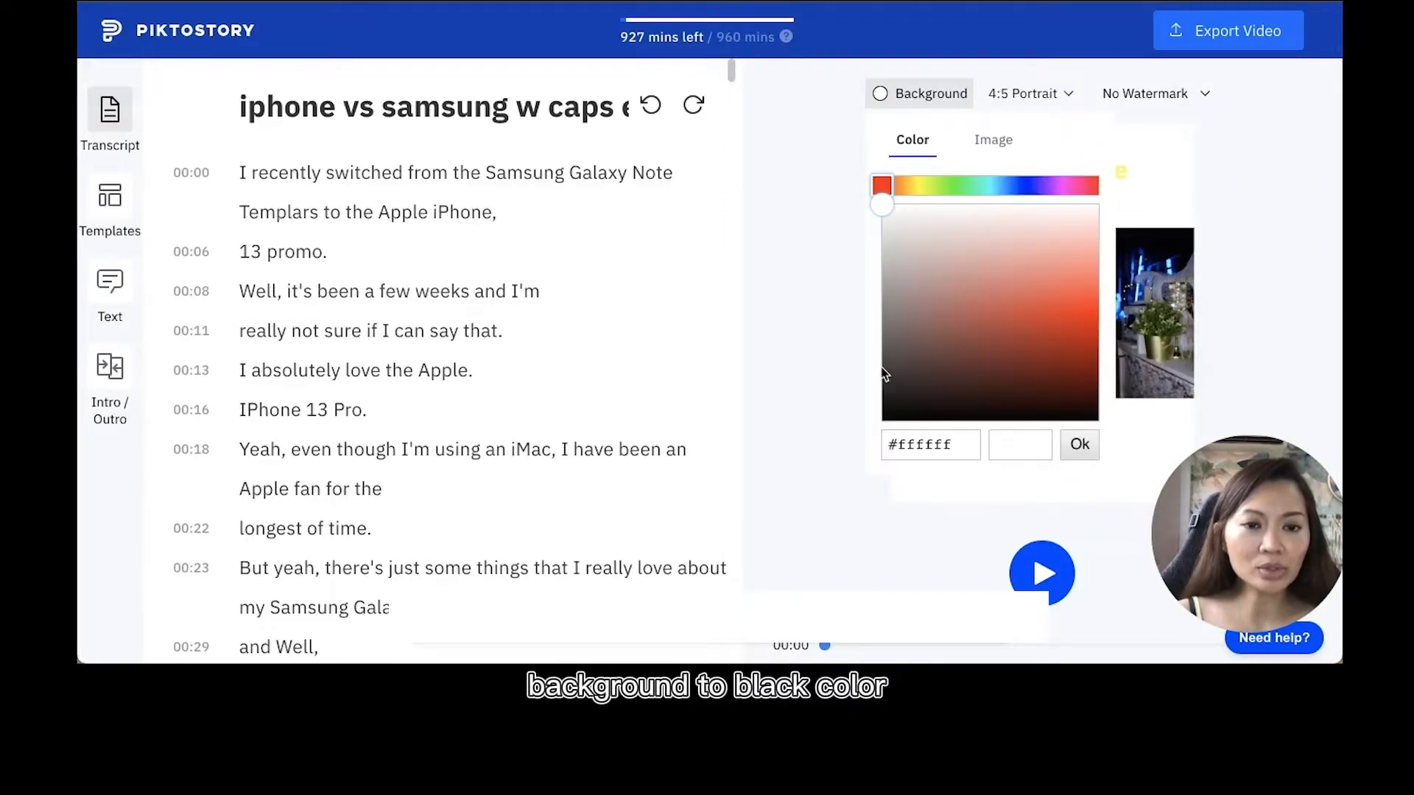
click(883, 422)
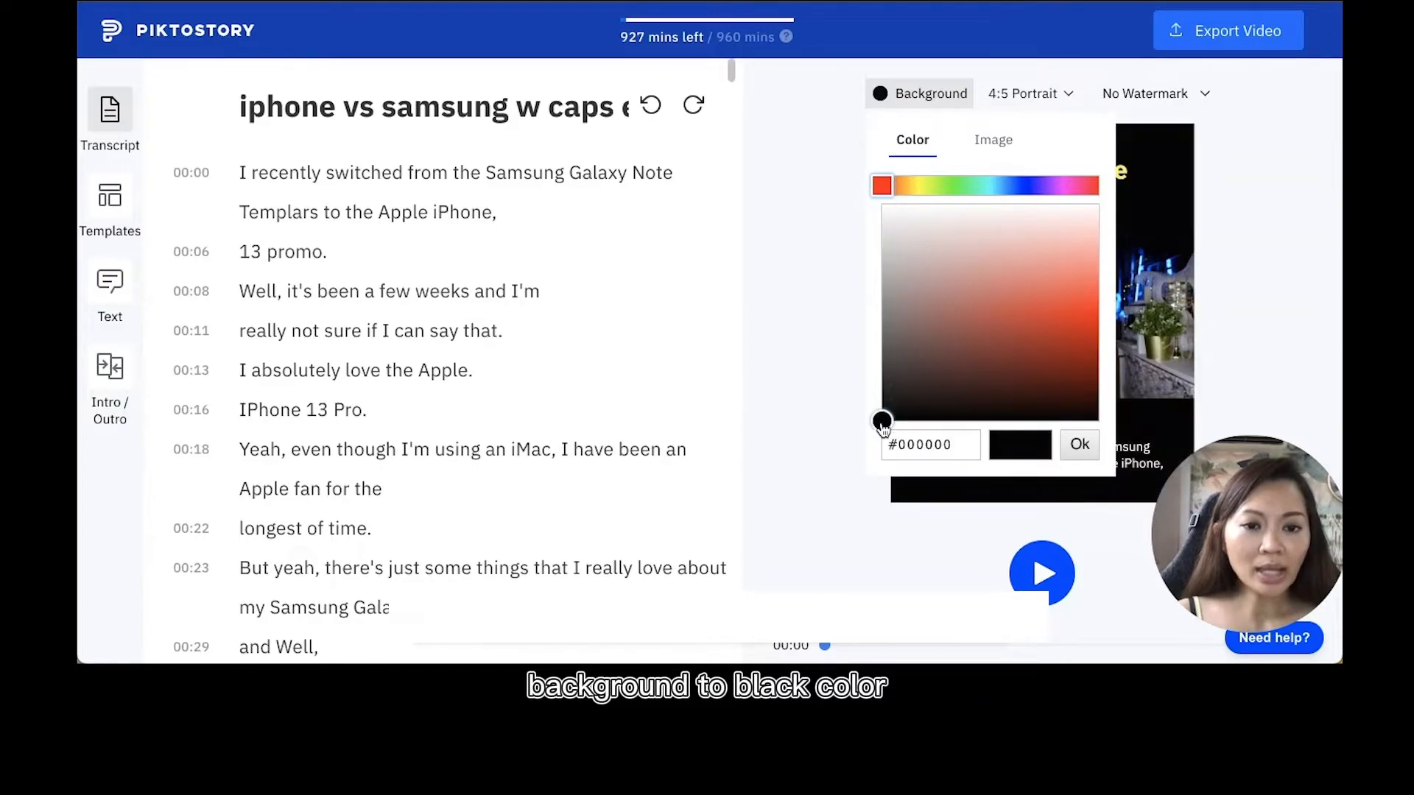
click(810, 208)
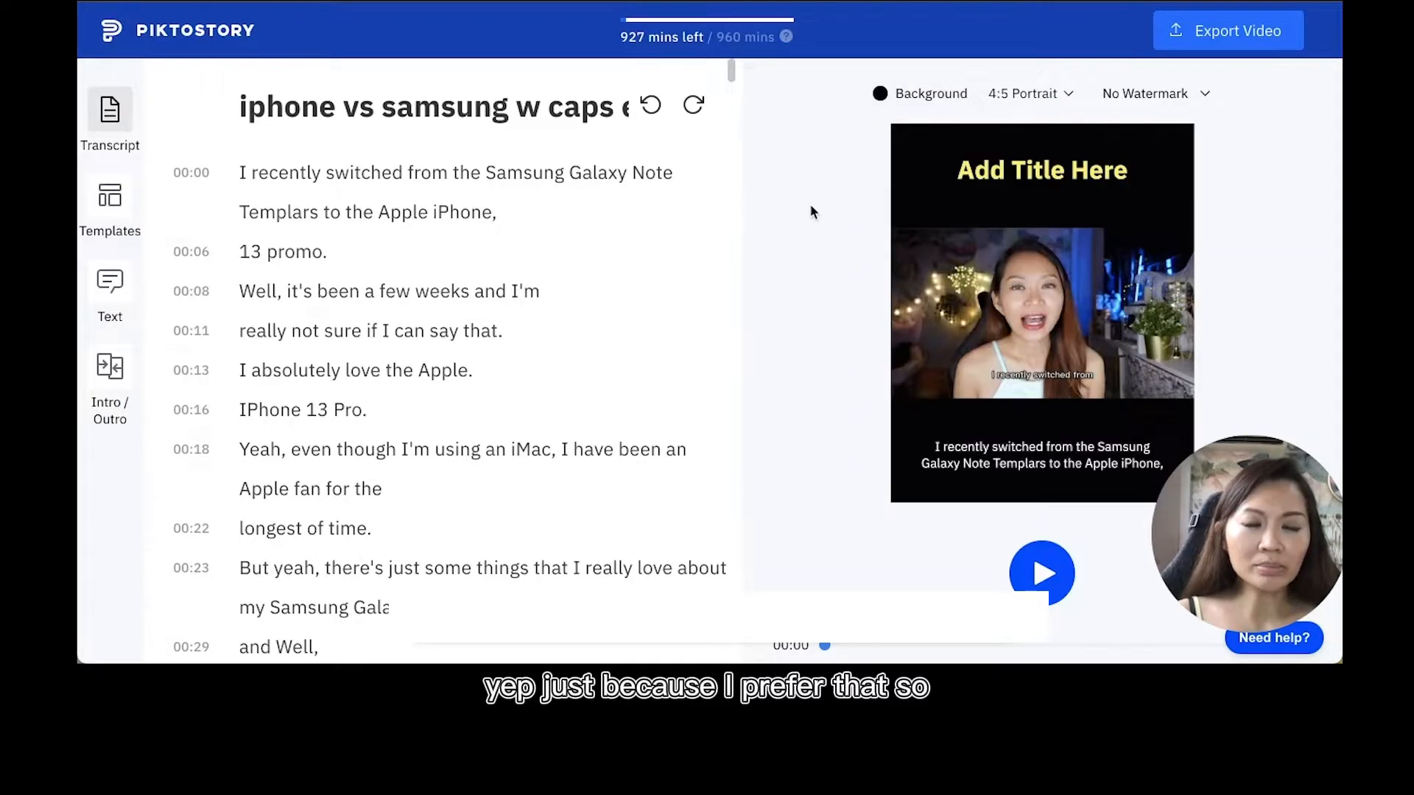
- Select the "Add Title Here" text above the video picture and set its font size to 18
click(1051, 177)
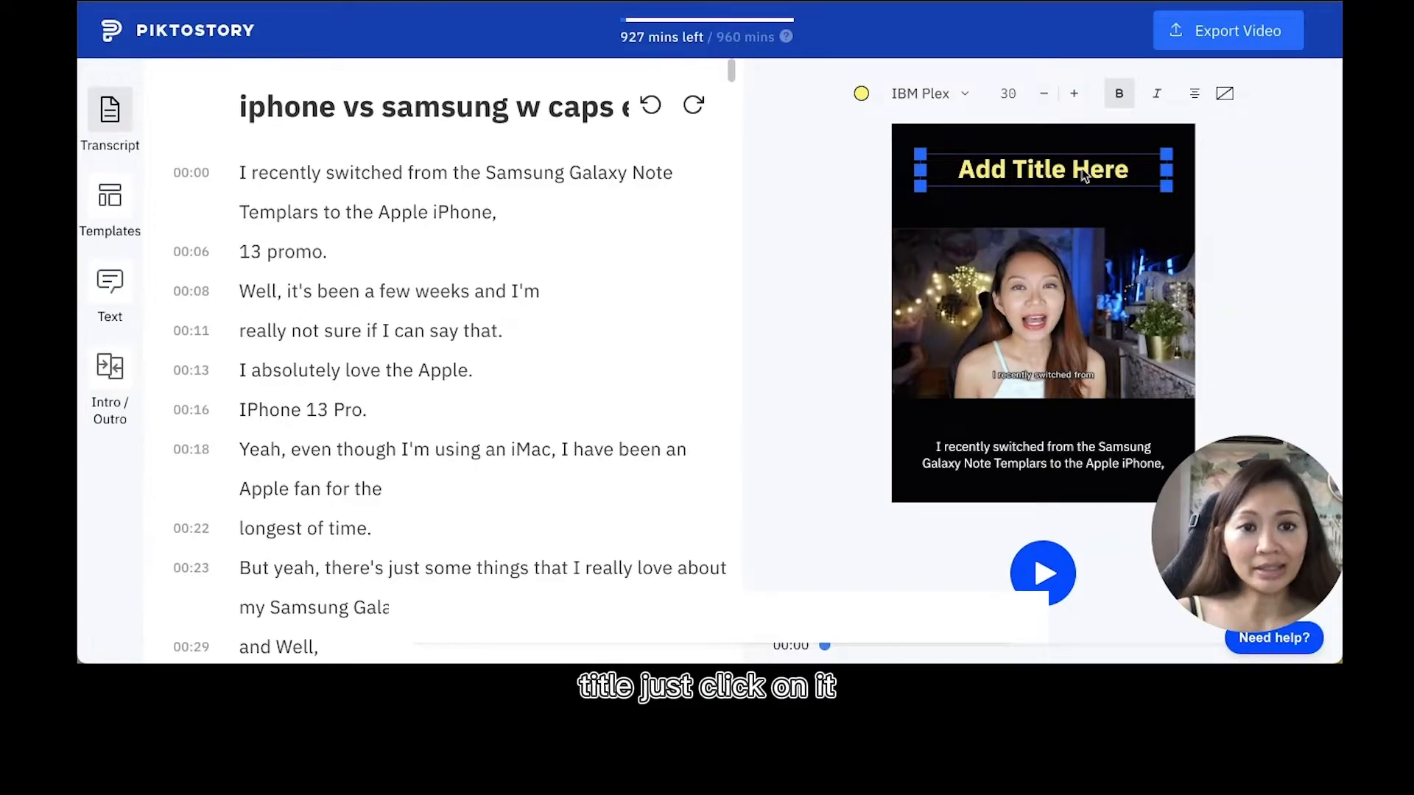
click(909, 93)
click(895, 103)
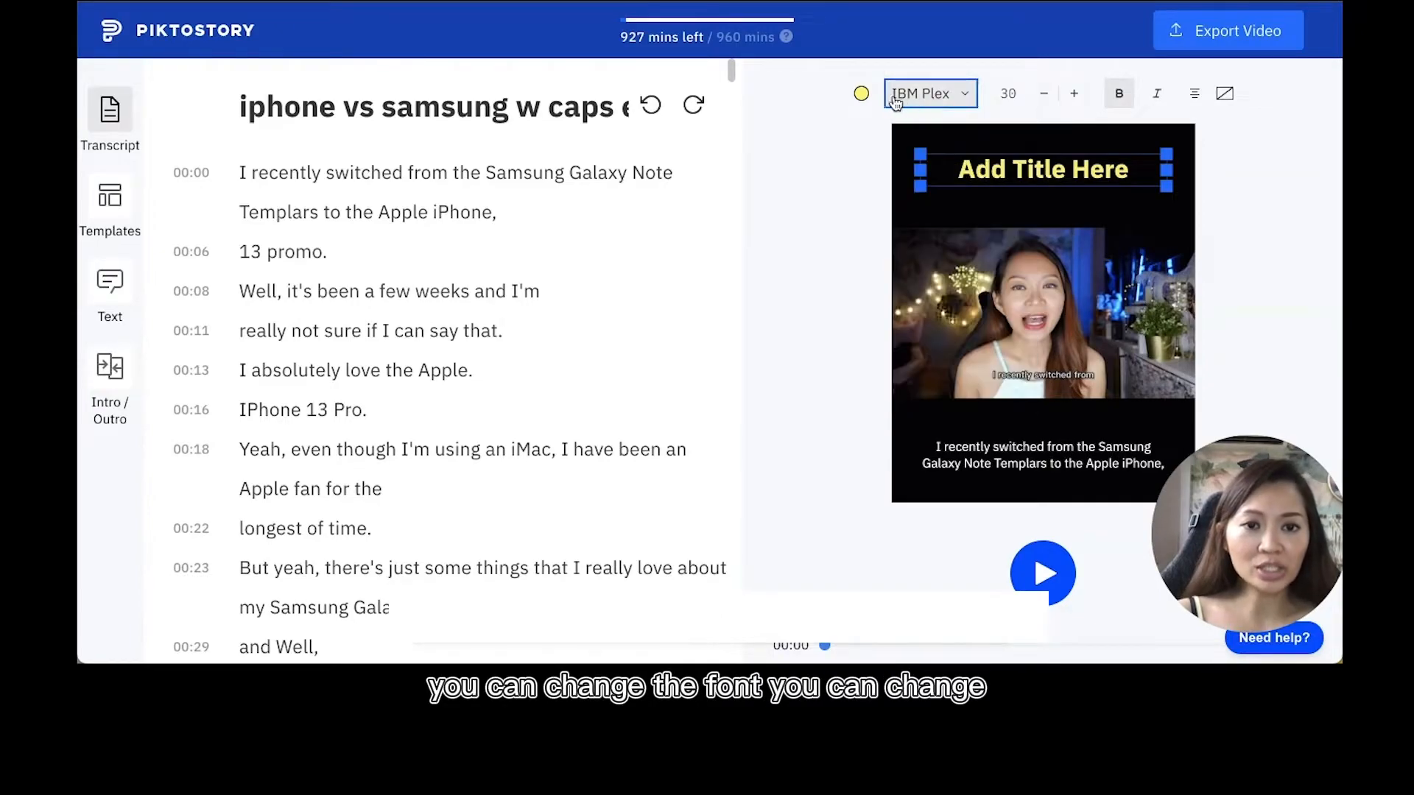
click(861, 91)
click(862, 90)
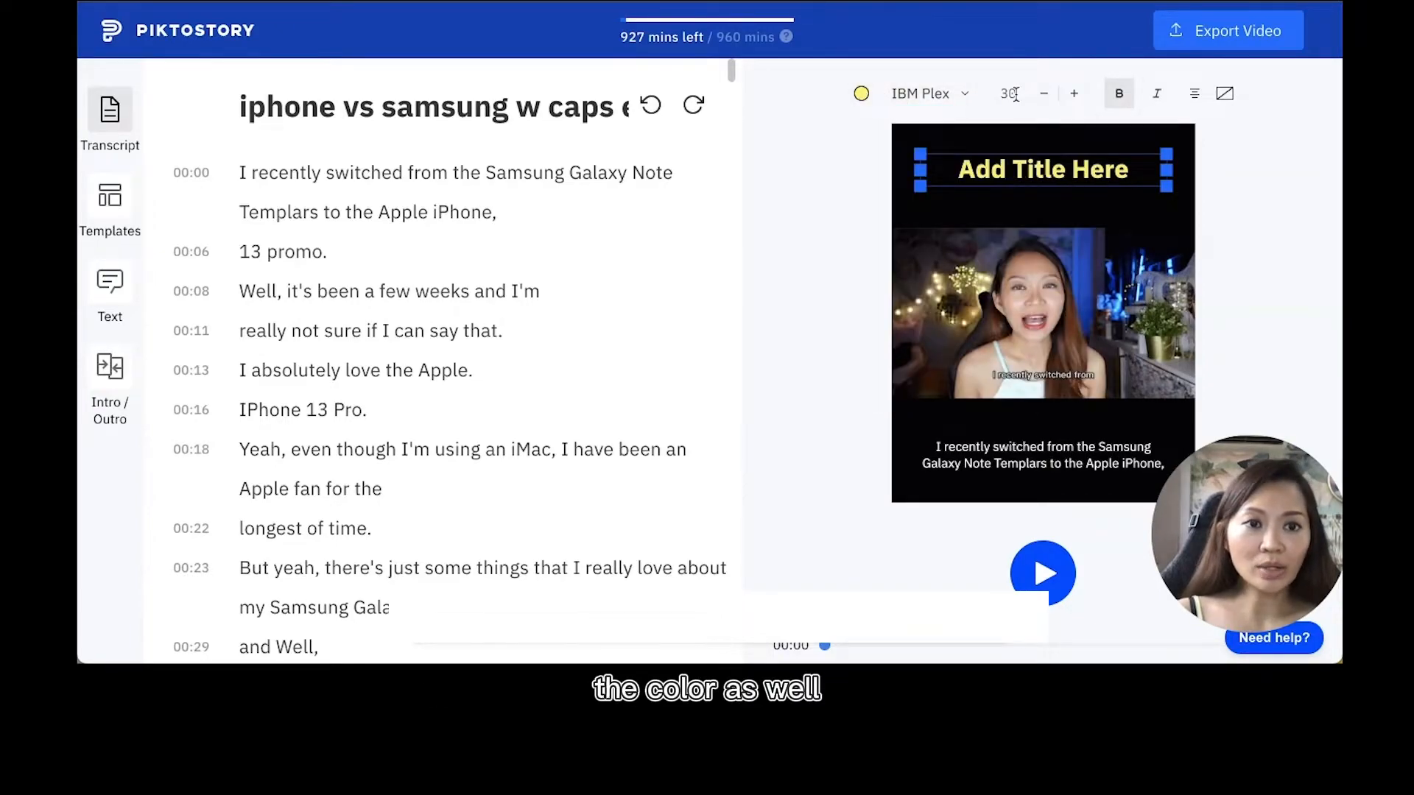
click(1045, 95)
click(1073, 93)
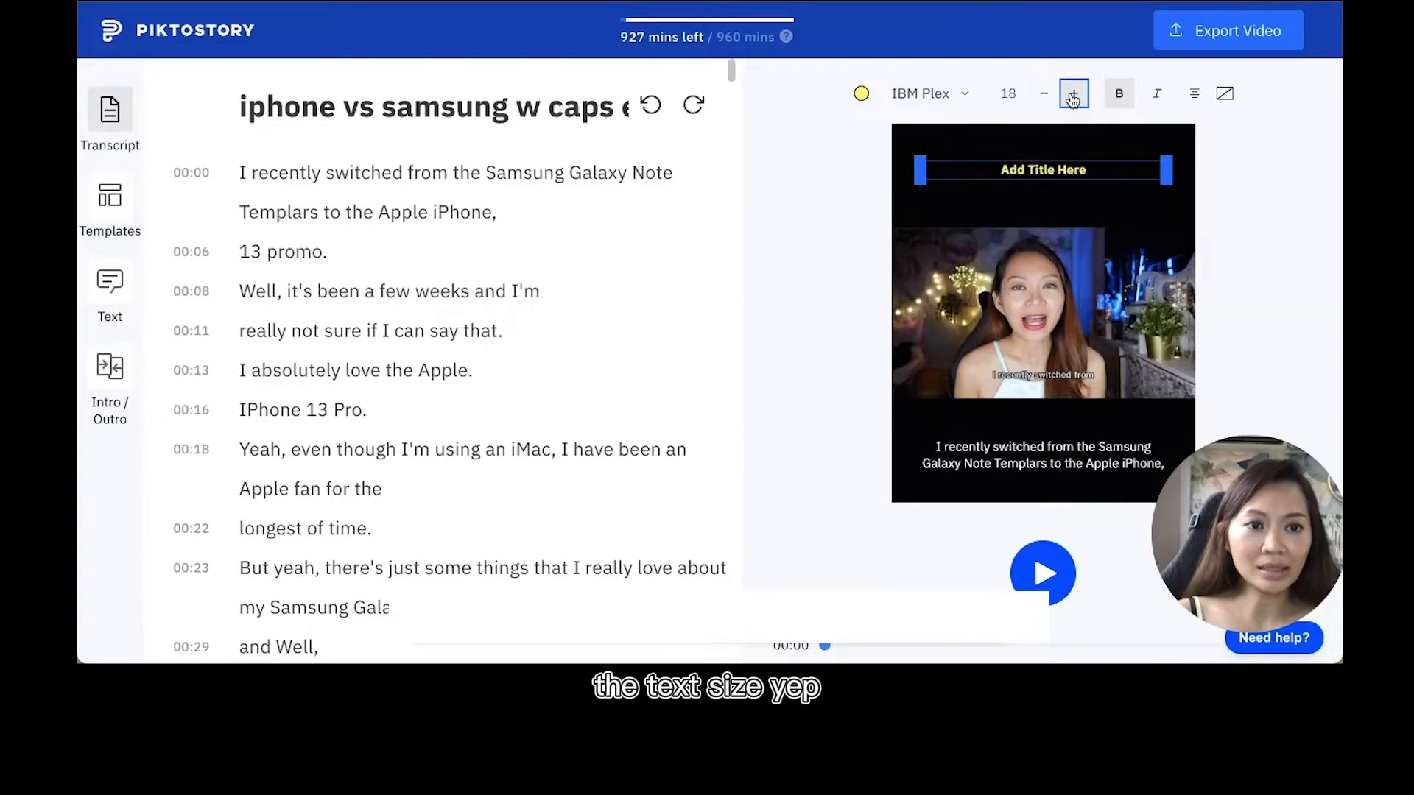
click(1073, 93)
- Italicize the title text and cycle its alignment through left and back to centered
click(1157, 94)
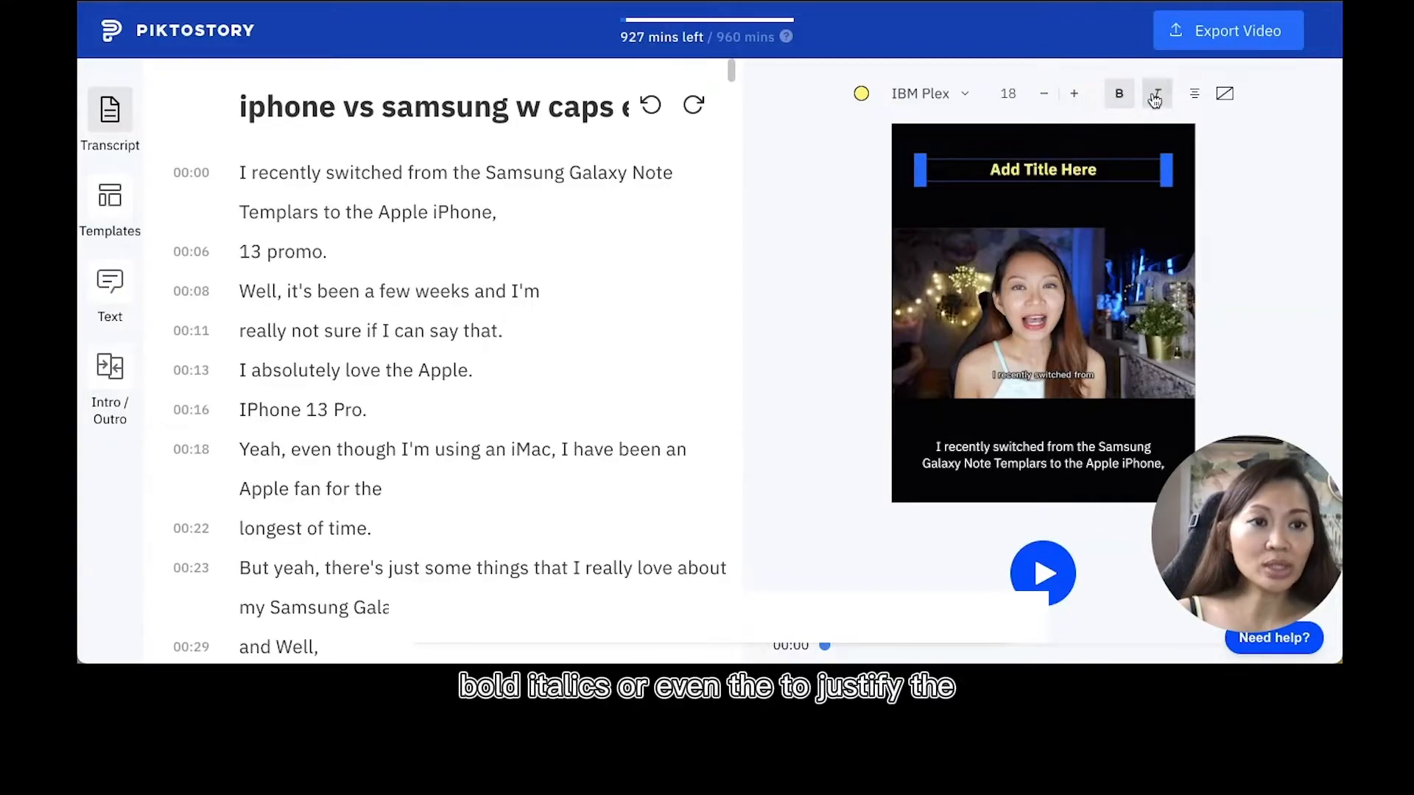
click(1200, 98)
click(1200, 98)
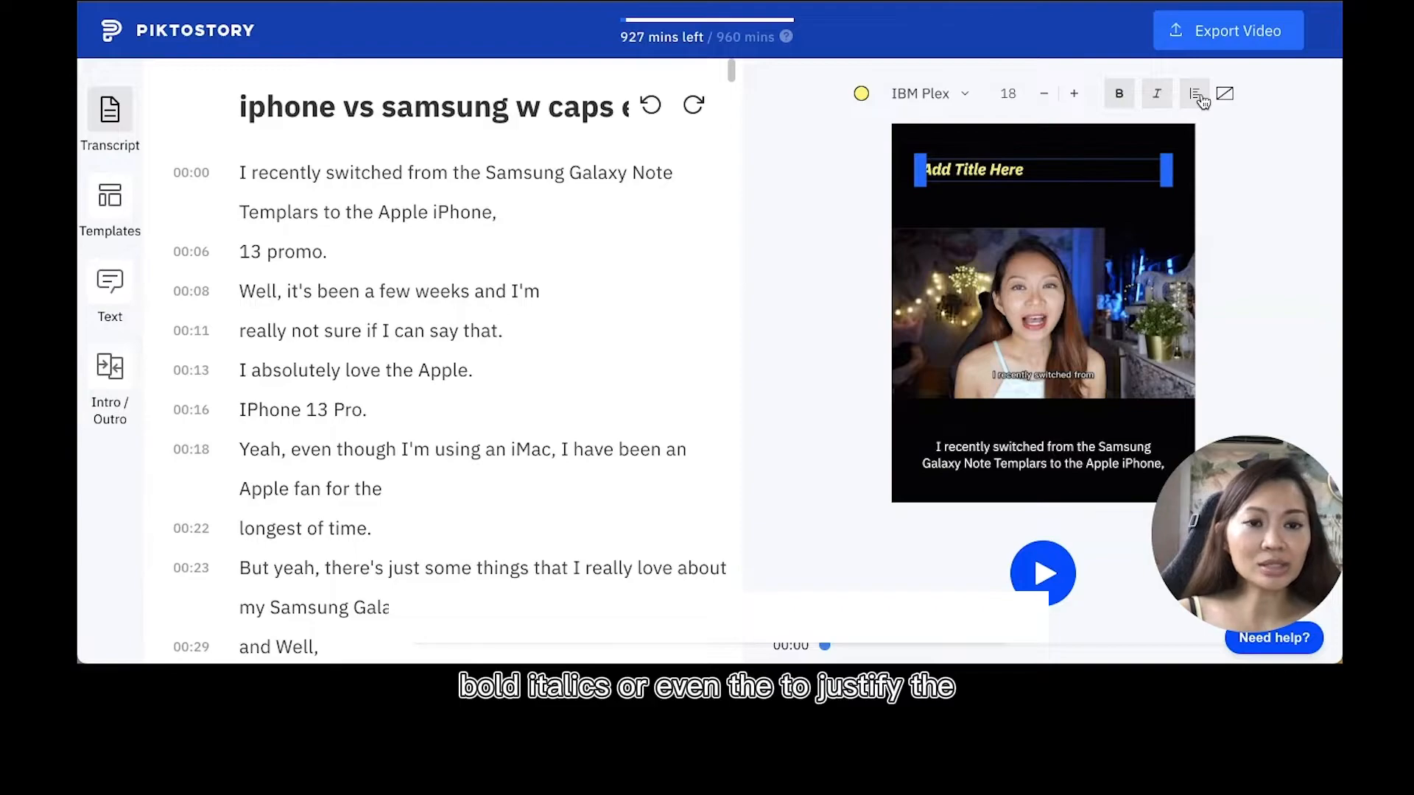
click(1200, 98)
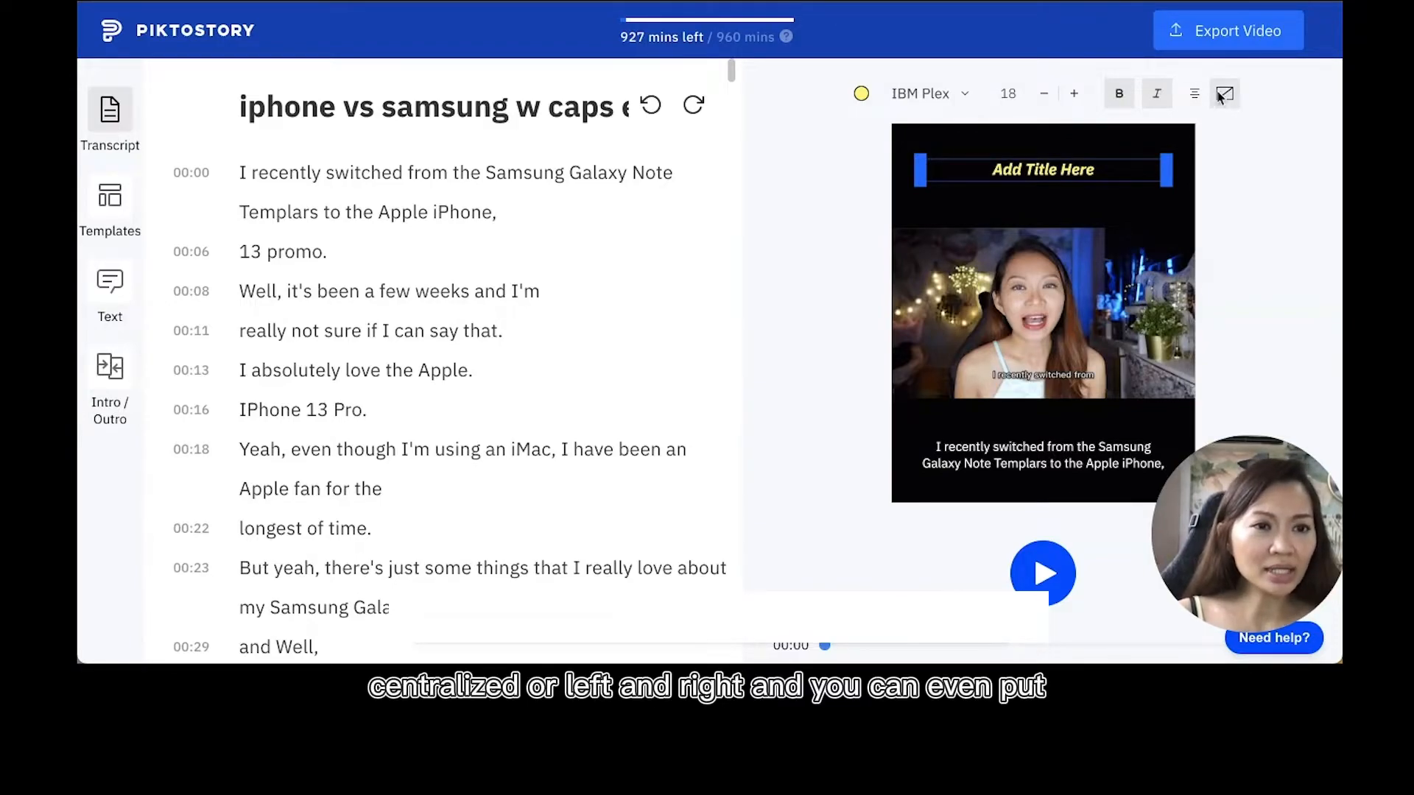
- Give the title text a light blue background color (#00ccffff)
click(1223, 94)
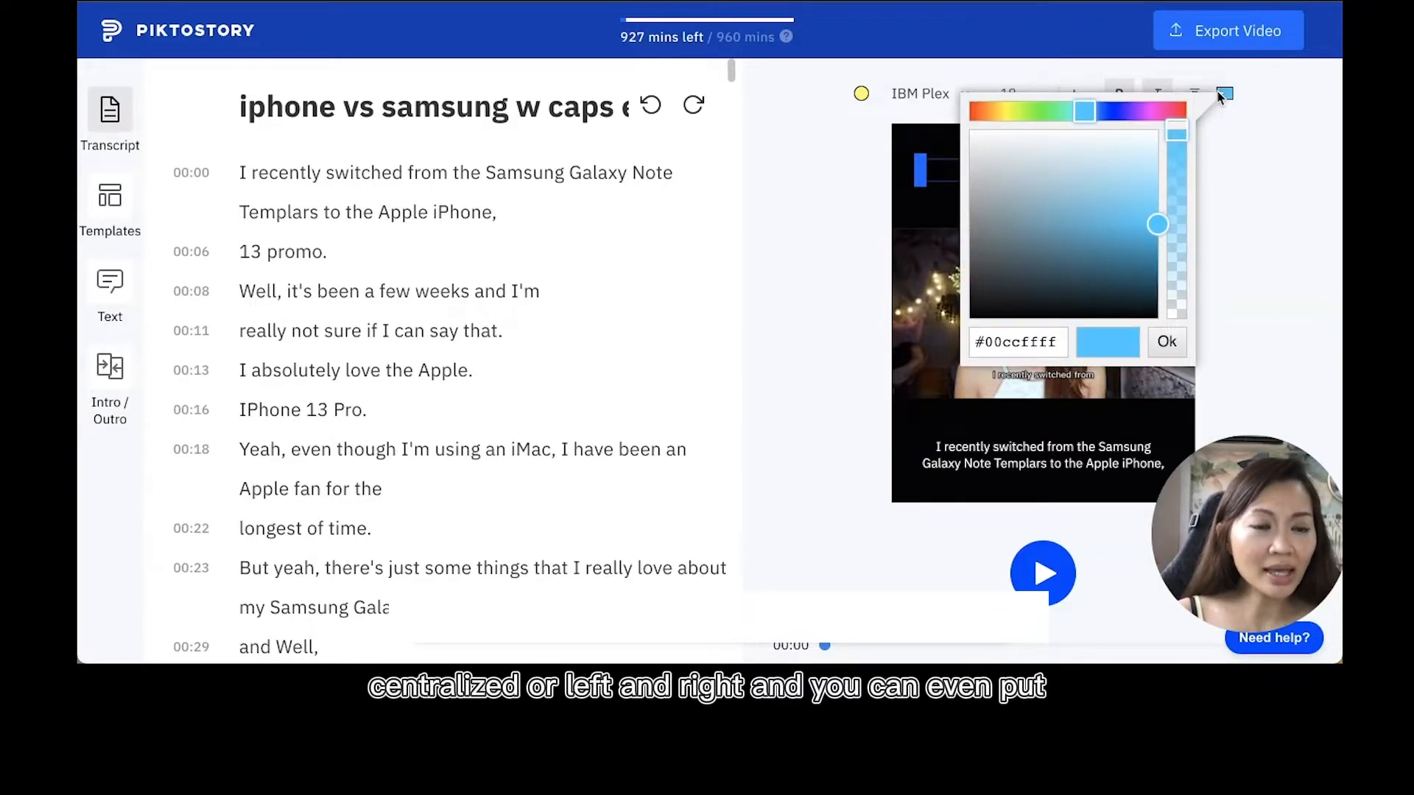
click(1166, 341)
click(1226, 188)
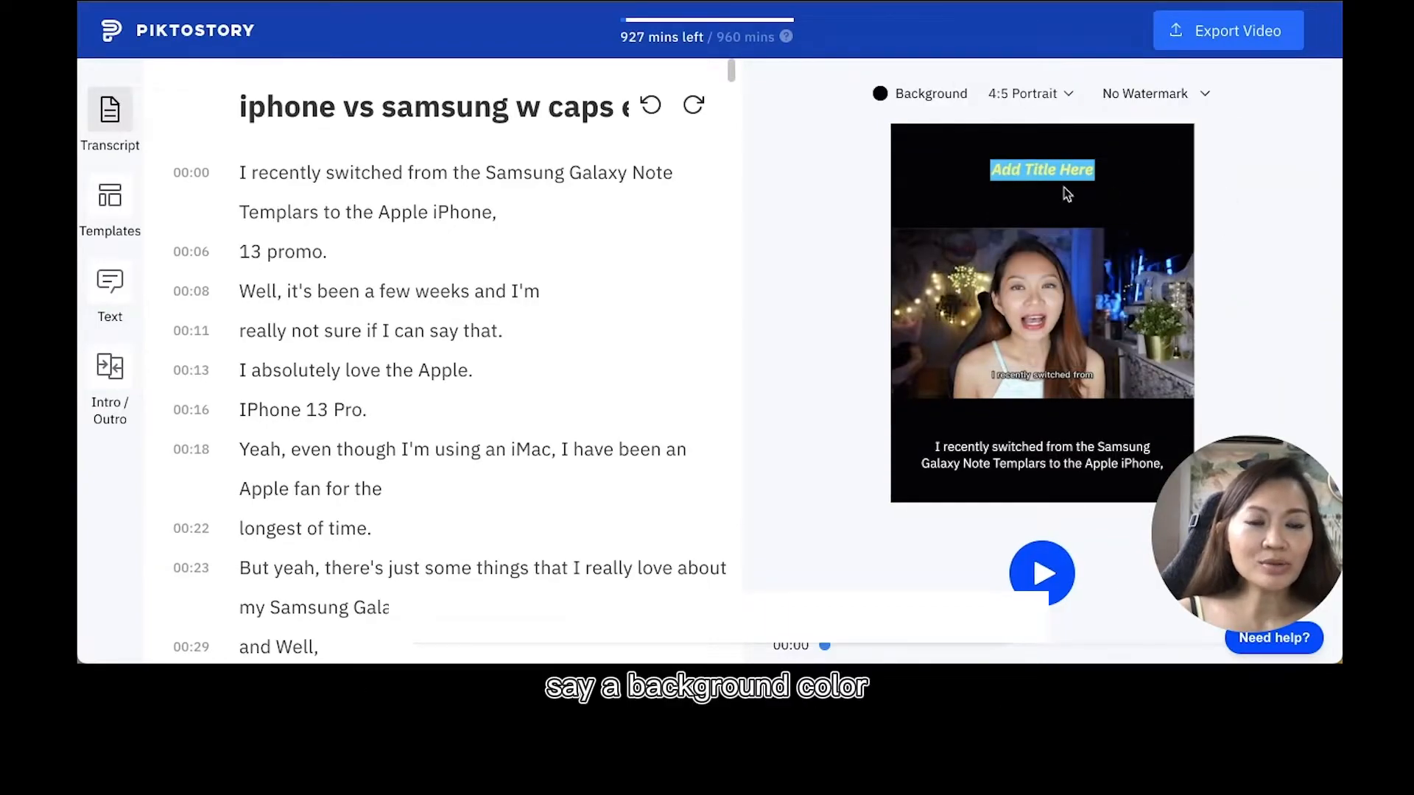
- Remove the background color and the italics from the title text
click(1051, 181)
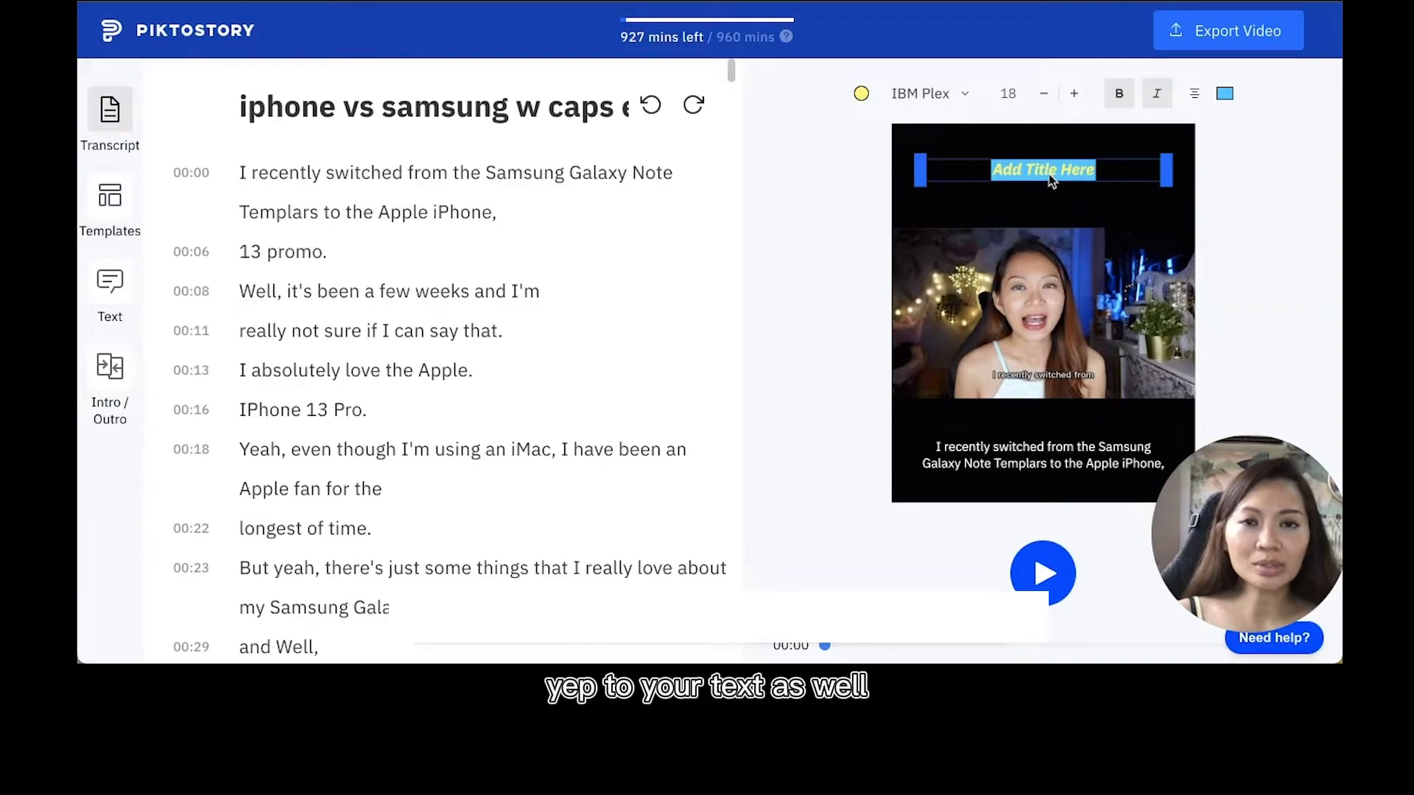
click(1224, 93)
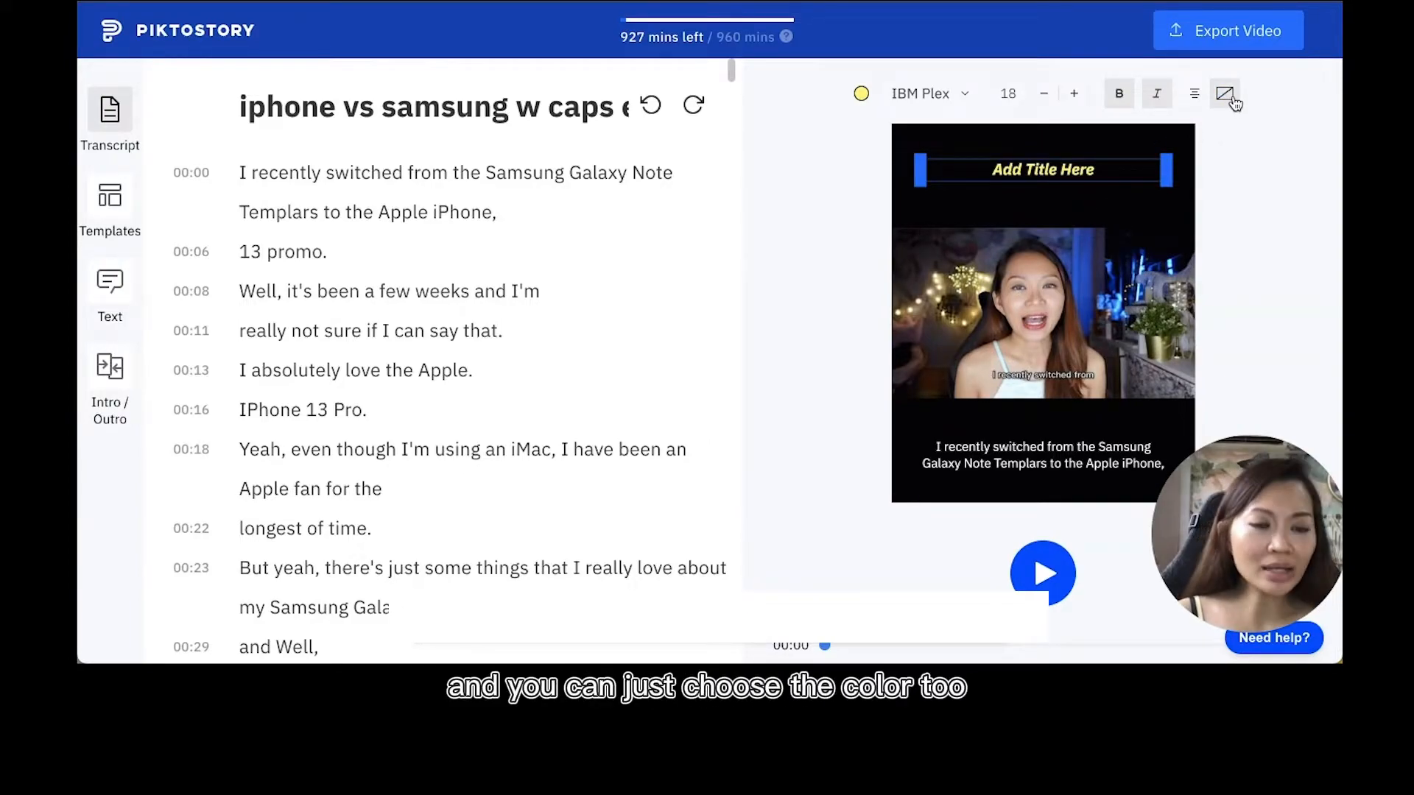
click(1156, 94)
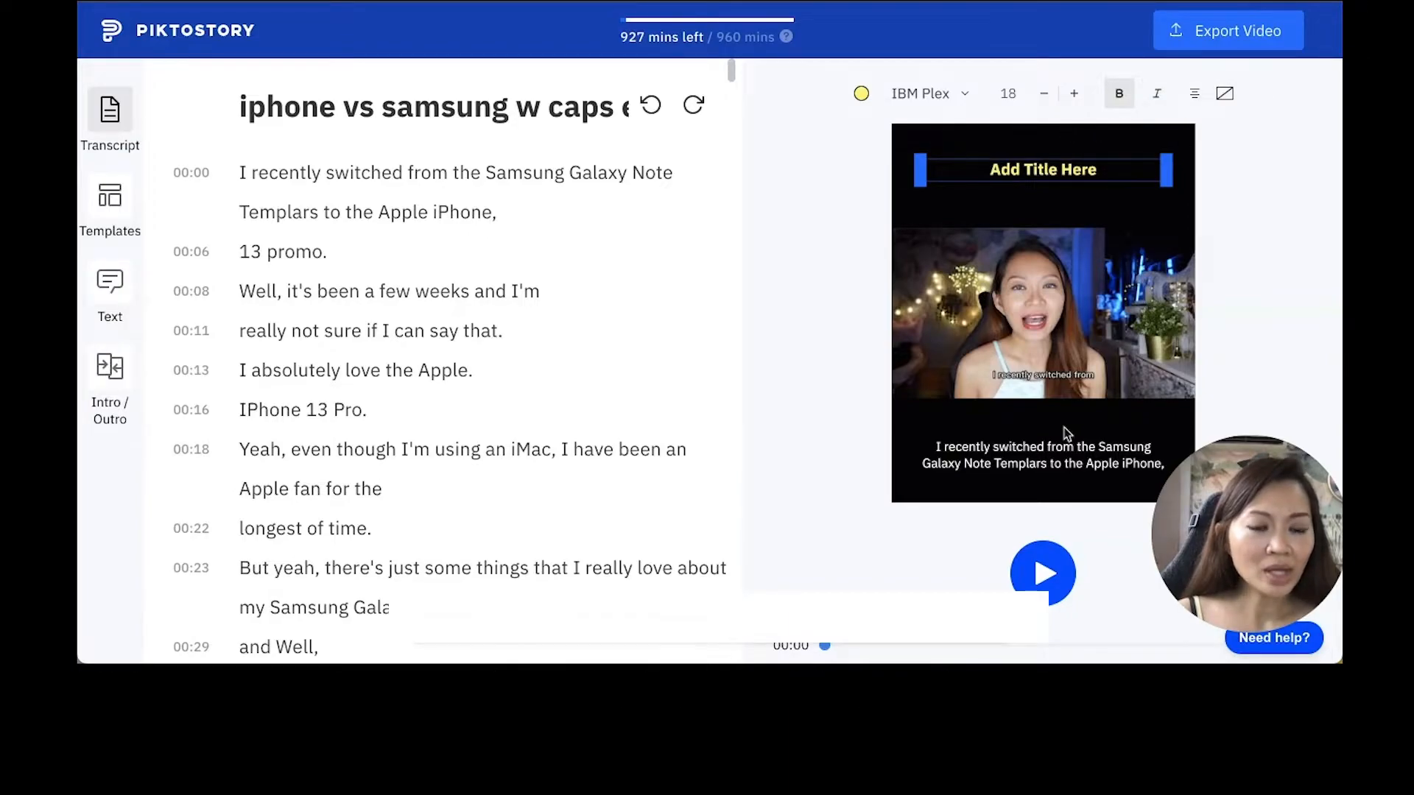
- Move the caption text block slightly upward beneath the video picture
click(1051, 466)
drag(1052, 466, 1064, 449)
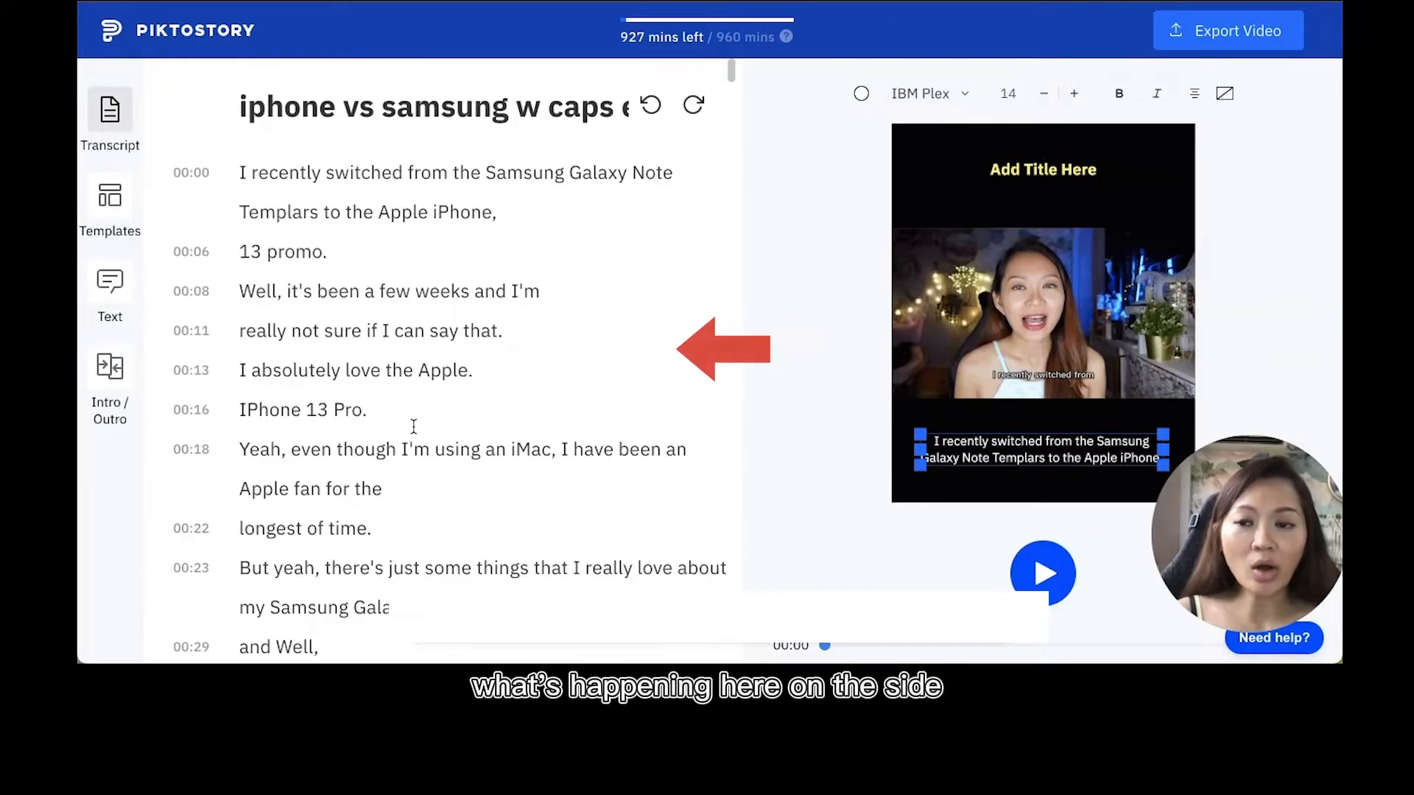
click(429, 172)
click(279, 172)
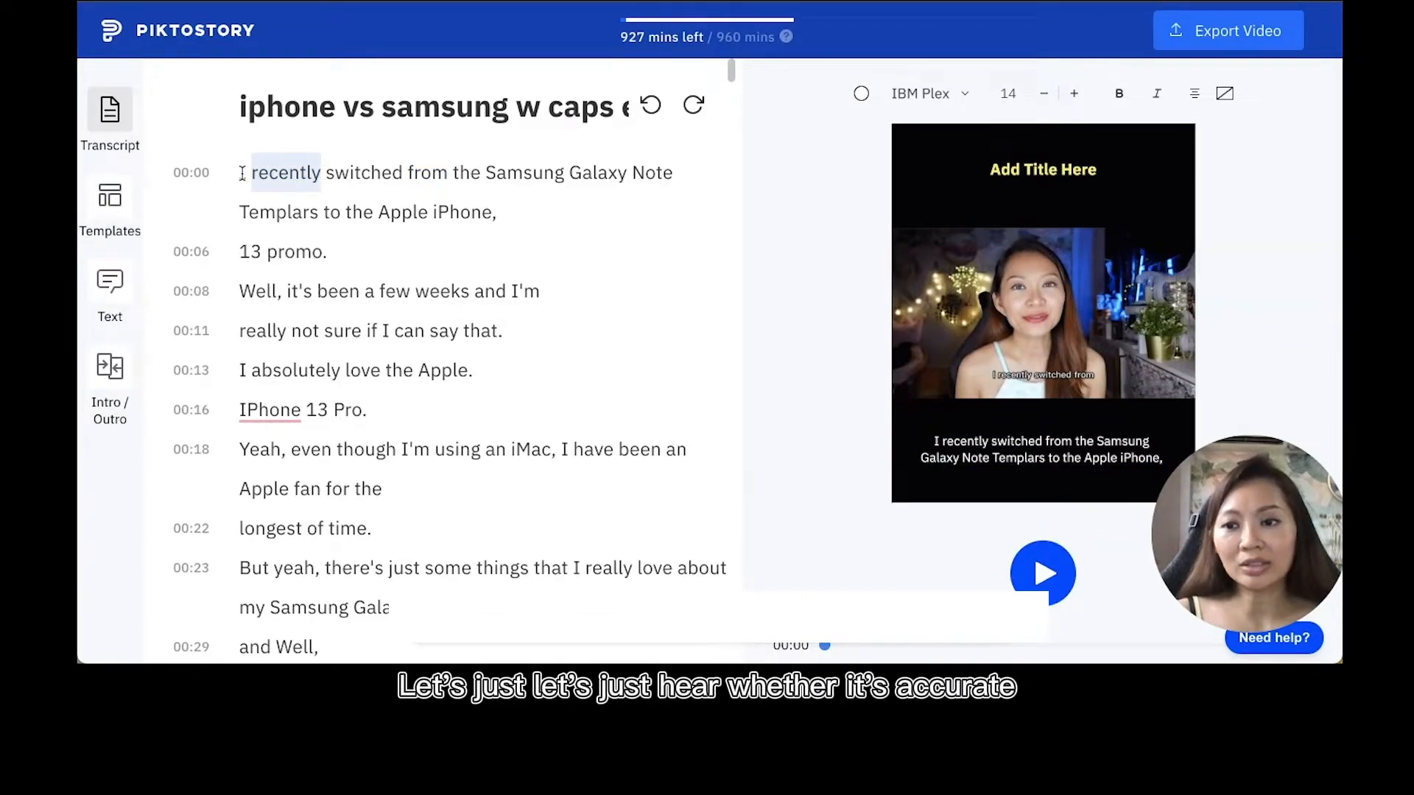
click(243, 174)
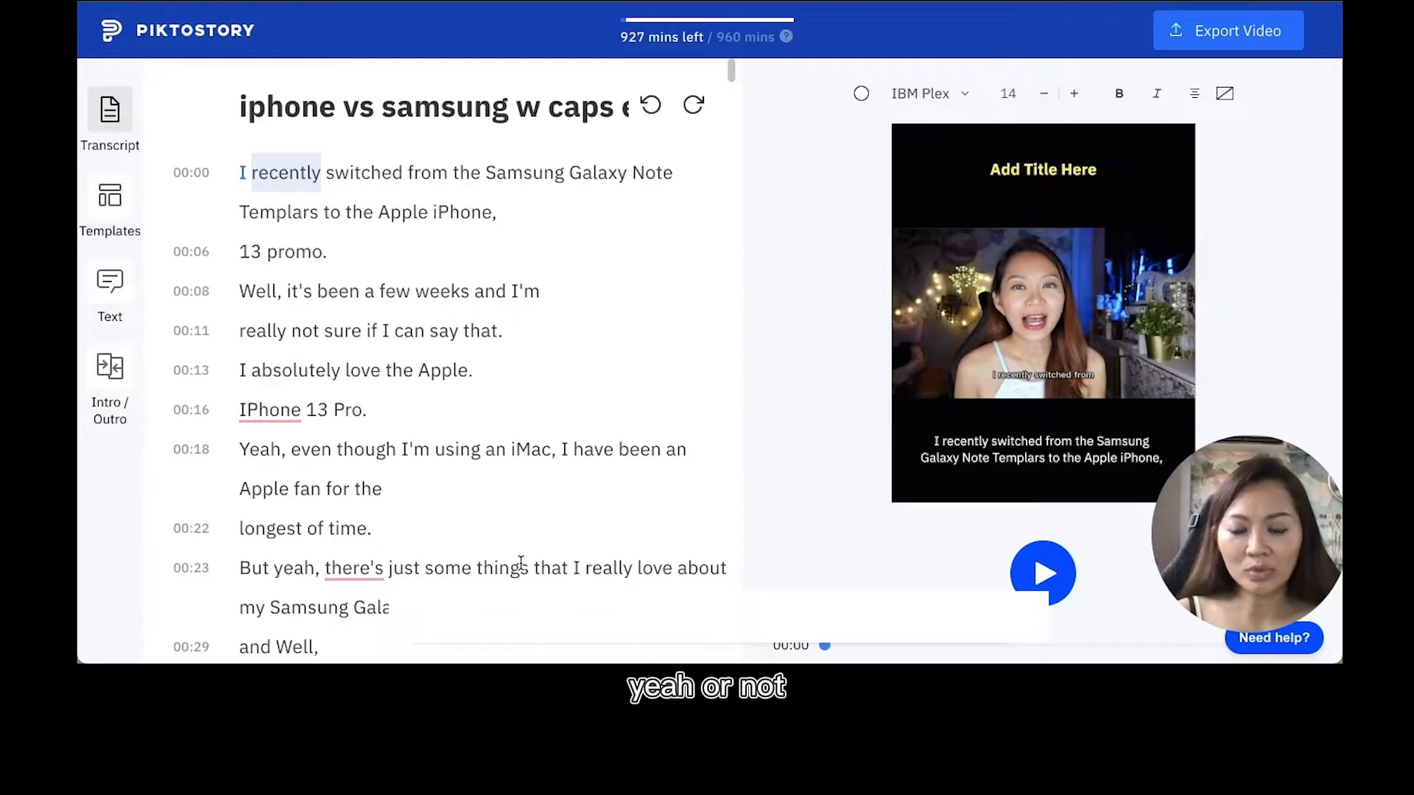
key(BackSpace)
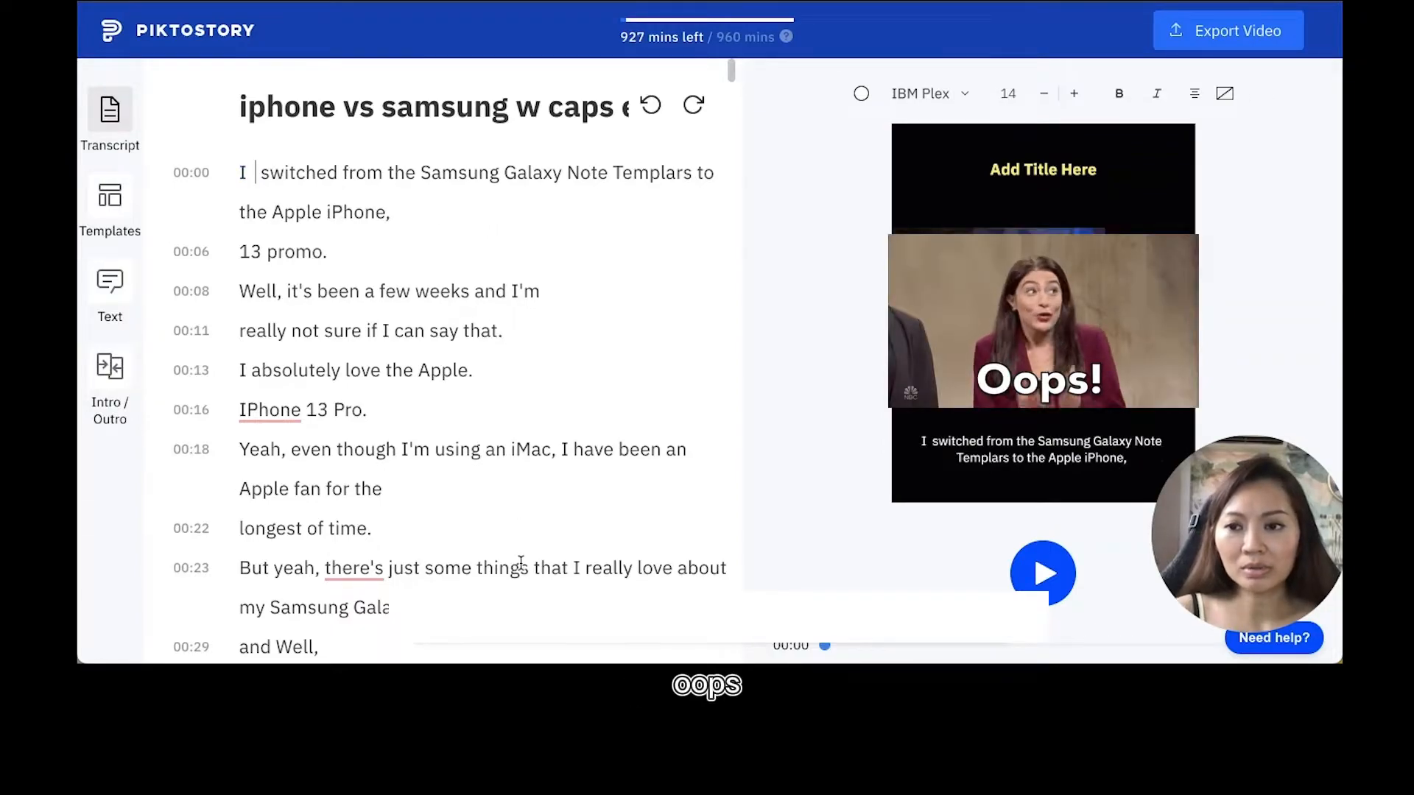
key(ctrl+z)
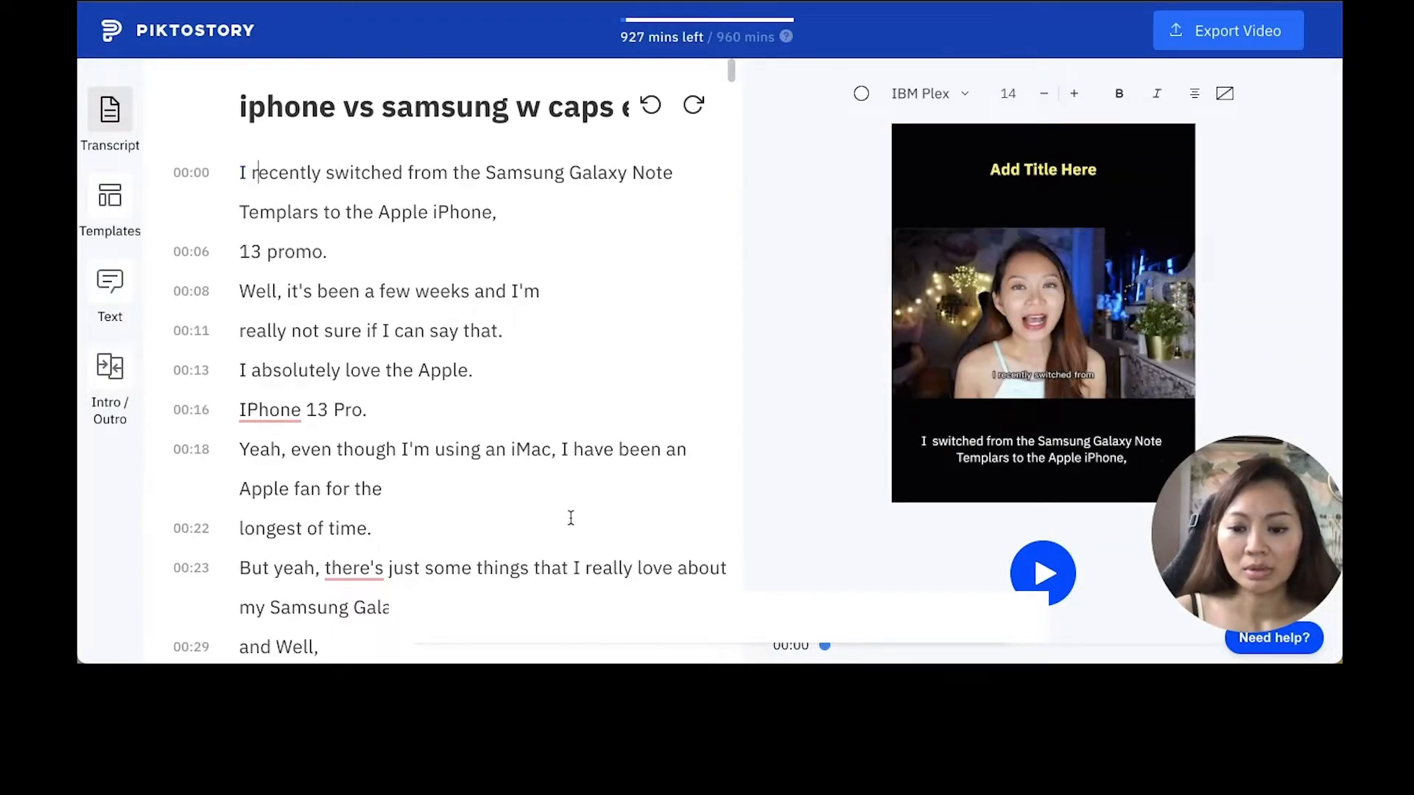
- Play the video's opening up to the 00:08 caption line to check the transcript against the speech
click(1029, 568)
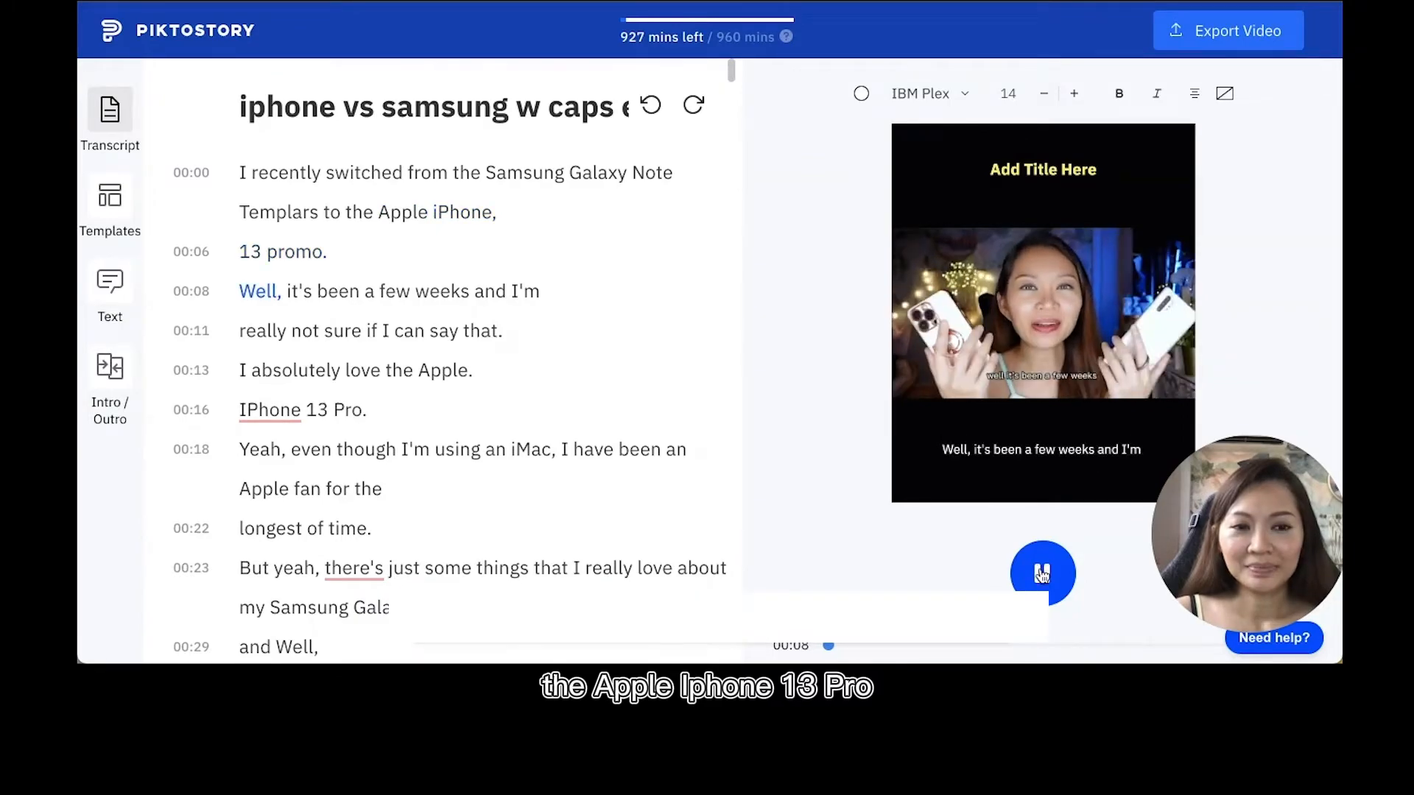
click(1041, 573)
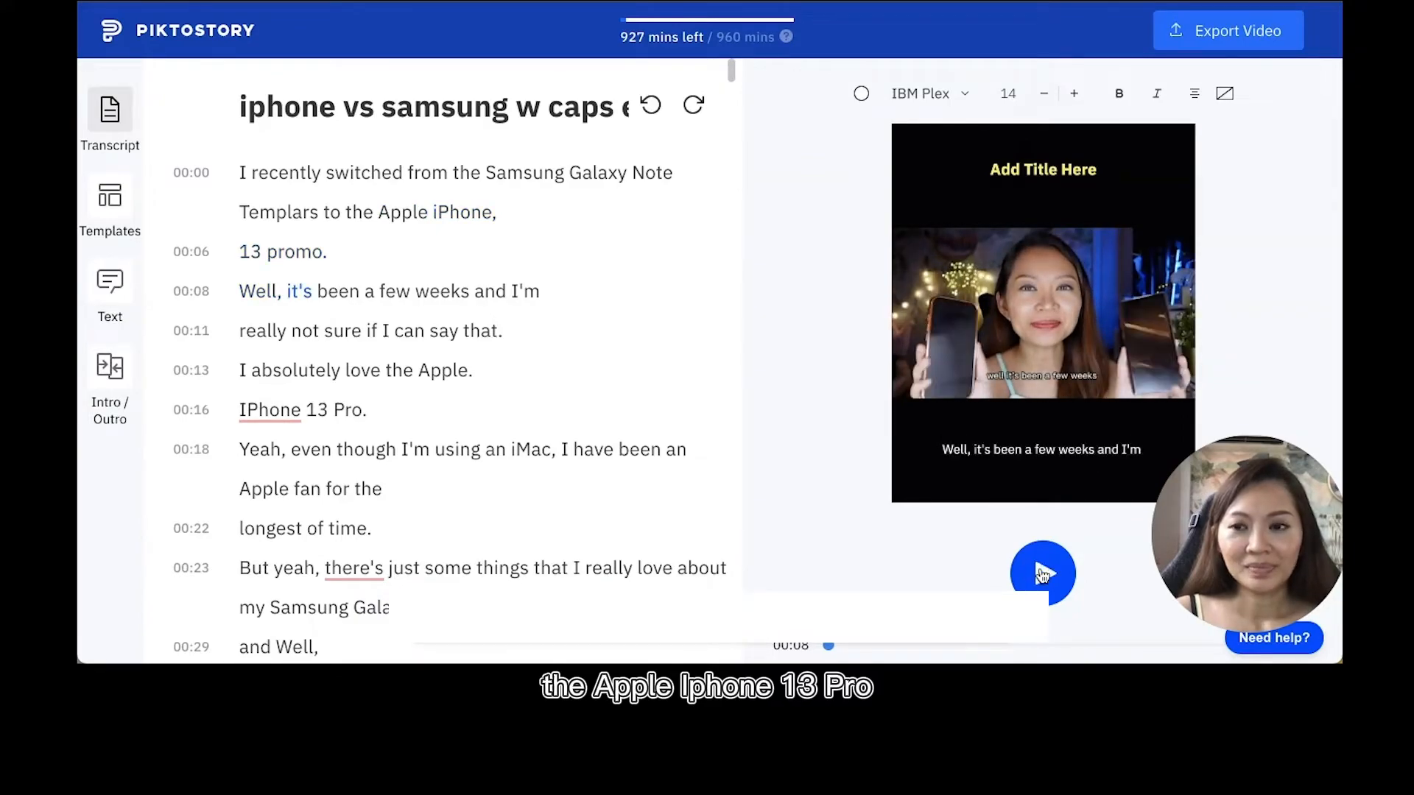
- Replace "Templars" with "10 plus" in the first transcript line and remove the comma after "iPhone"
click(317, 213)
key(BackSpace)
key(BackSpace)
key(BackSpace)
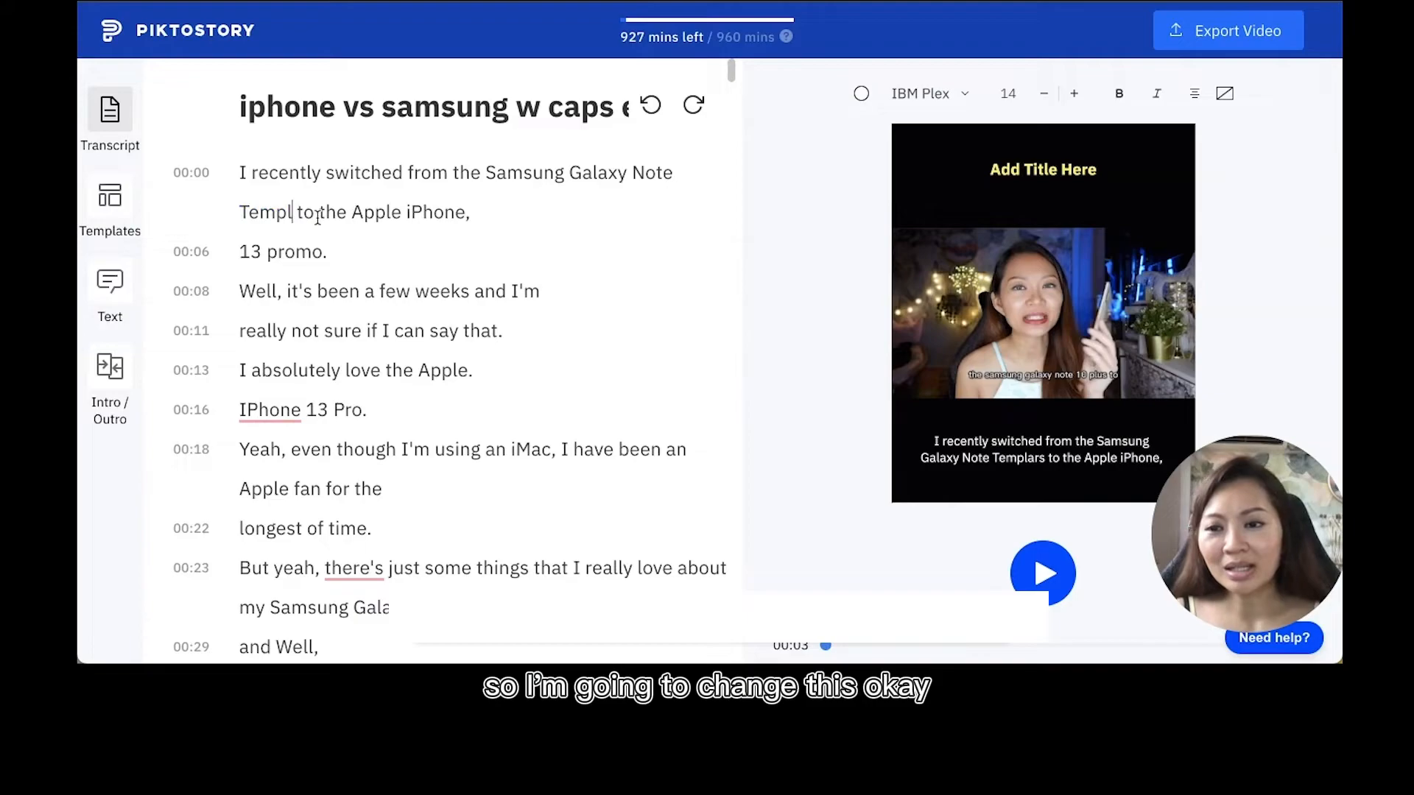
key(BackSpace)
key(BackSpace)
key(BackSpace)
key(BackSpace)
key(BackSpace)
text(10)
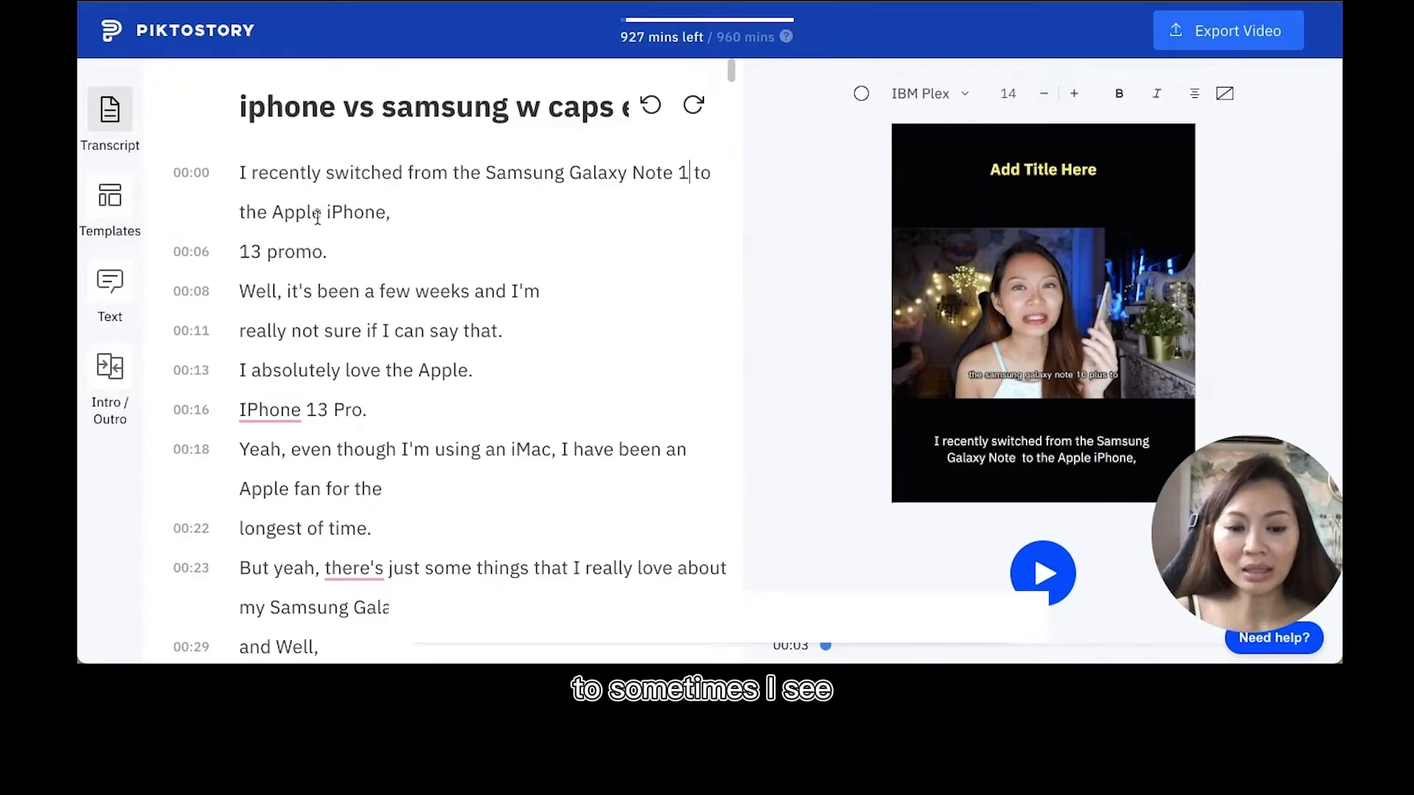
text( plus)
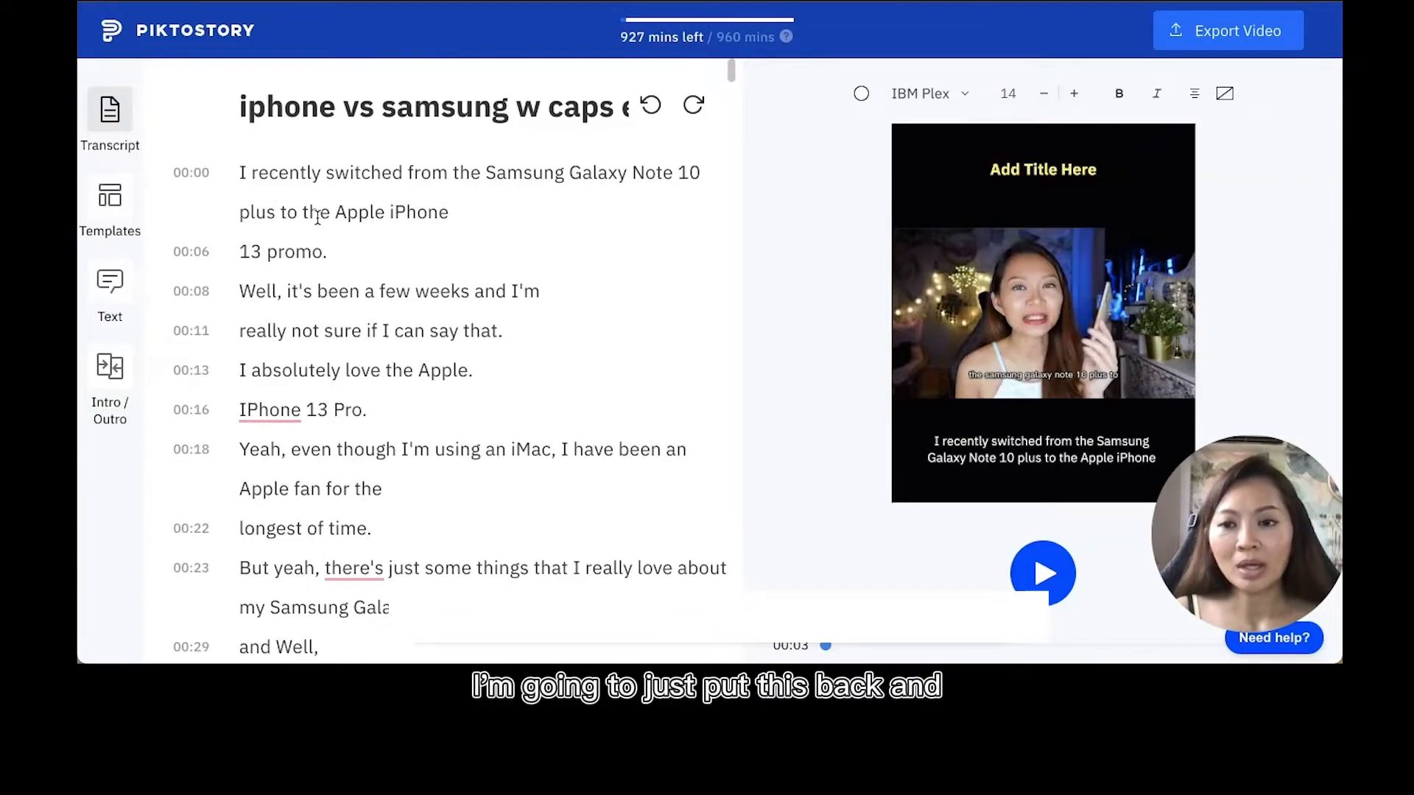
- Join the 00:06 line onto the first transcript line and shorten "promo." to "pro"
key(BackSpace)
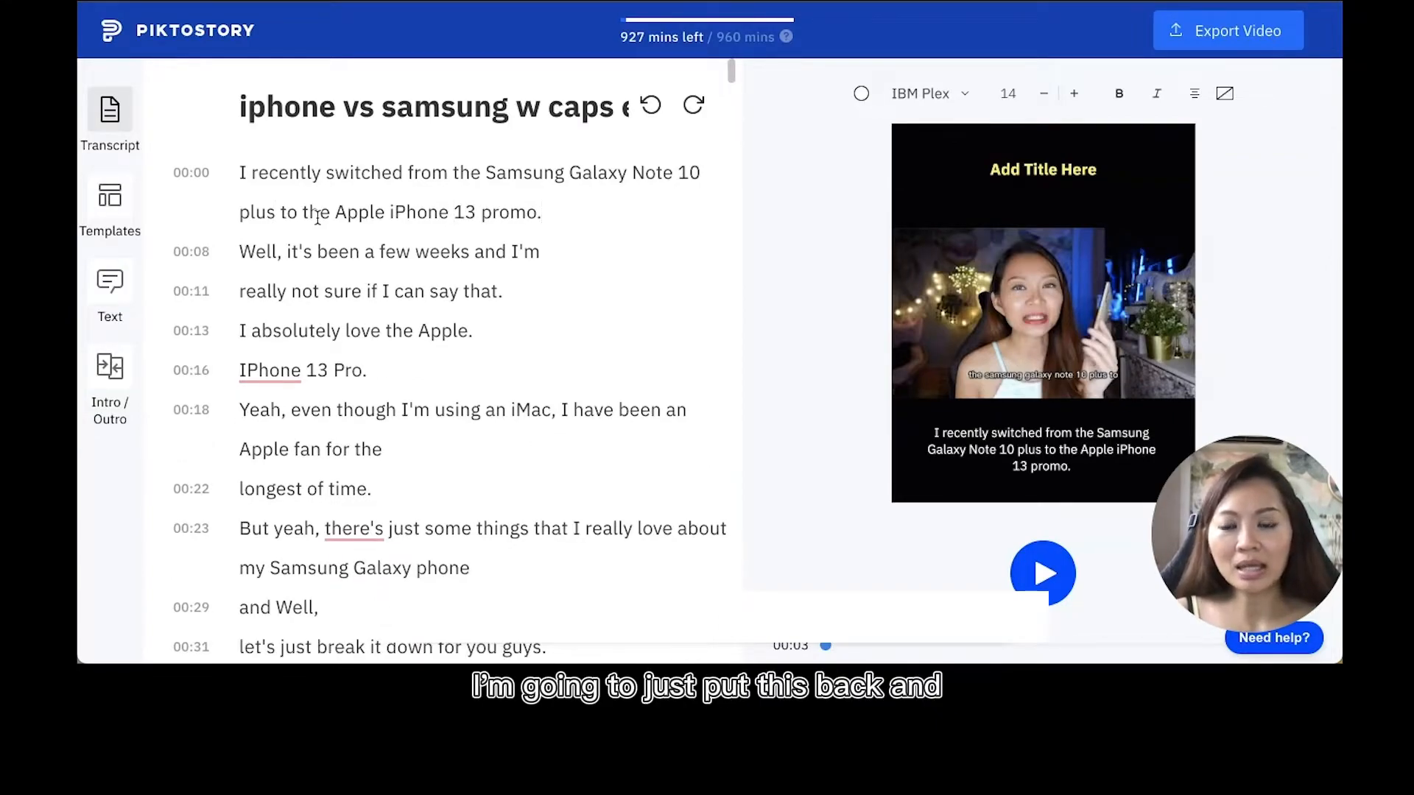
key(BackSpace)
key(BackSpace)
key(BackSpace)
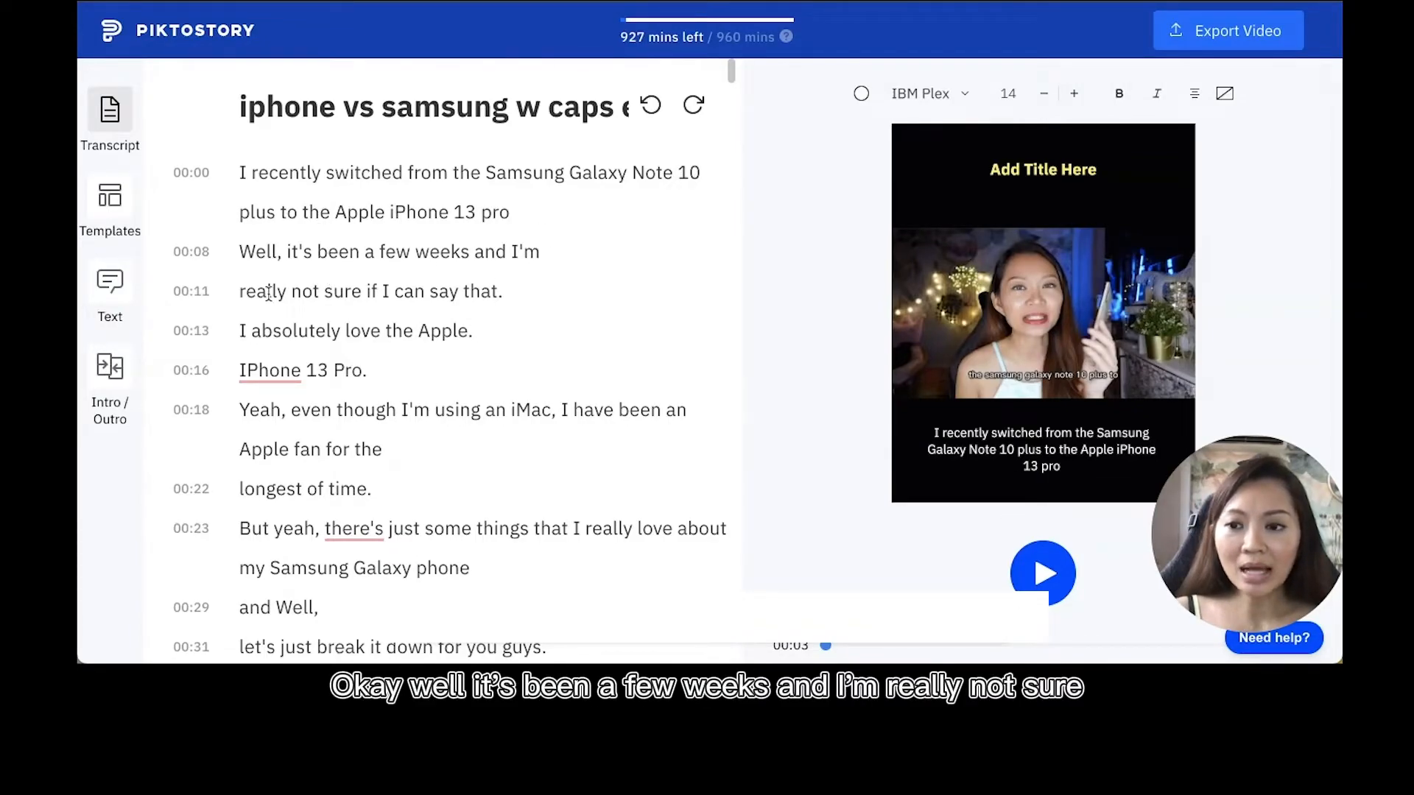
- Join the 00:11 and 00:13 lines onto the 00:08 transcript line, removing the period after "say that"
click(243, 289)
key(BackSpace)
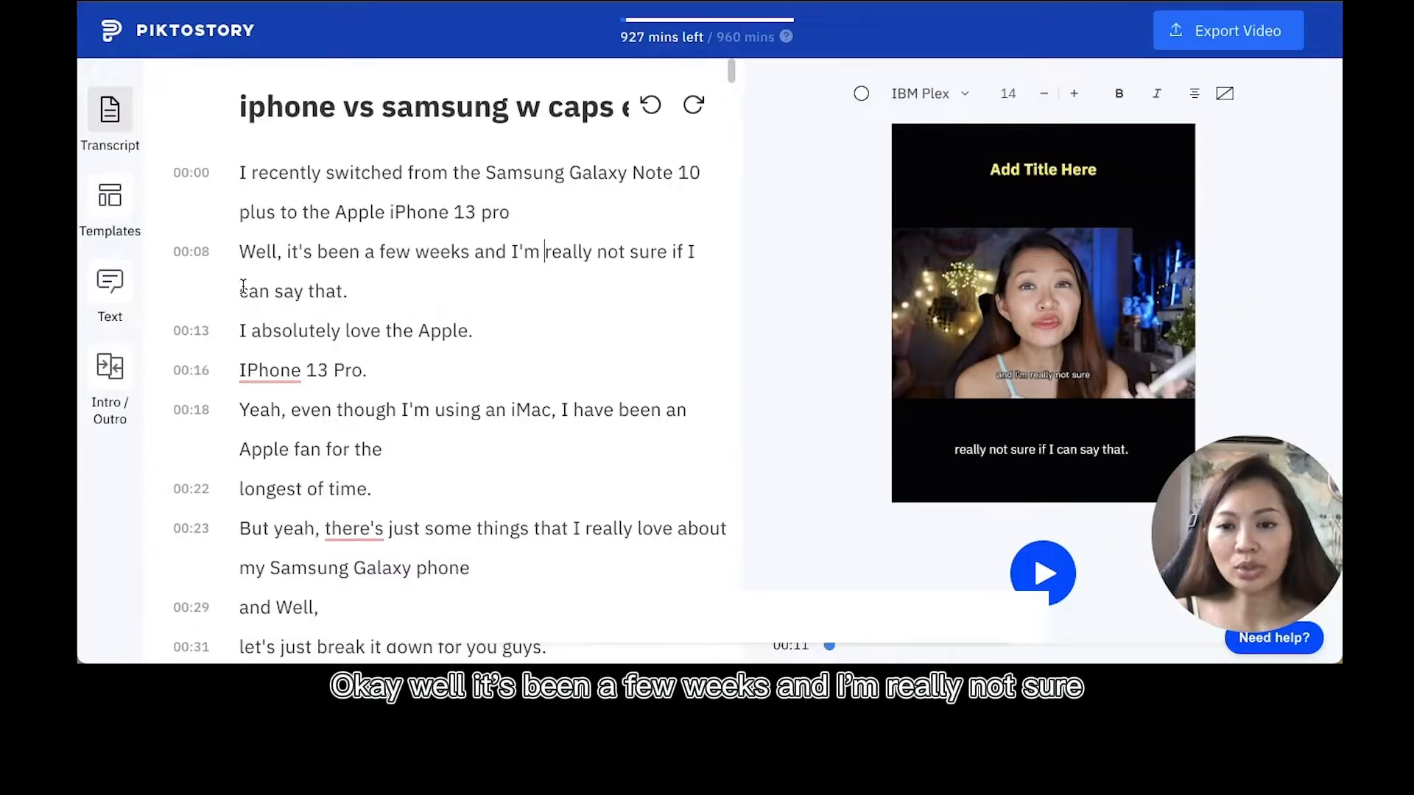
click(371, 285)
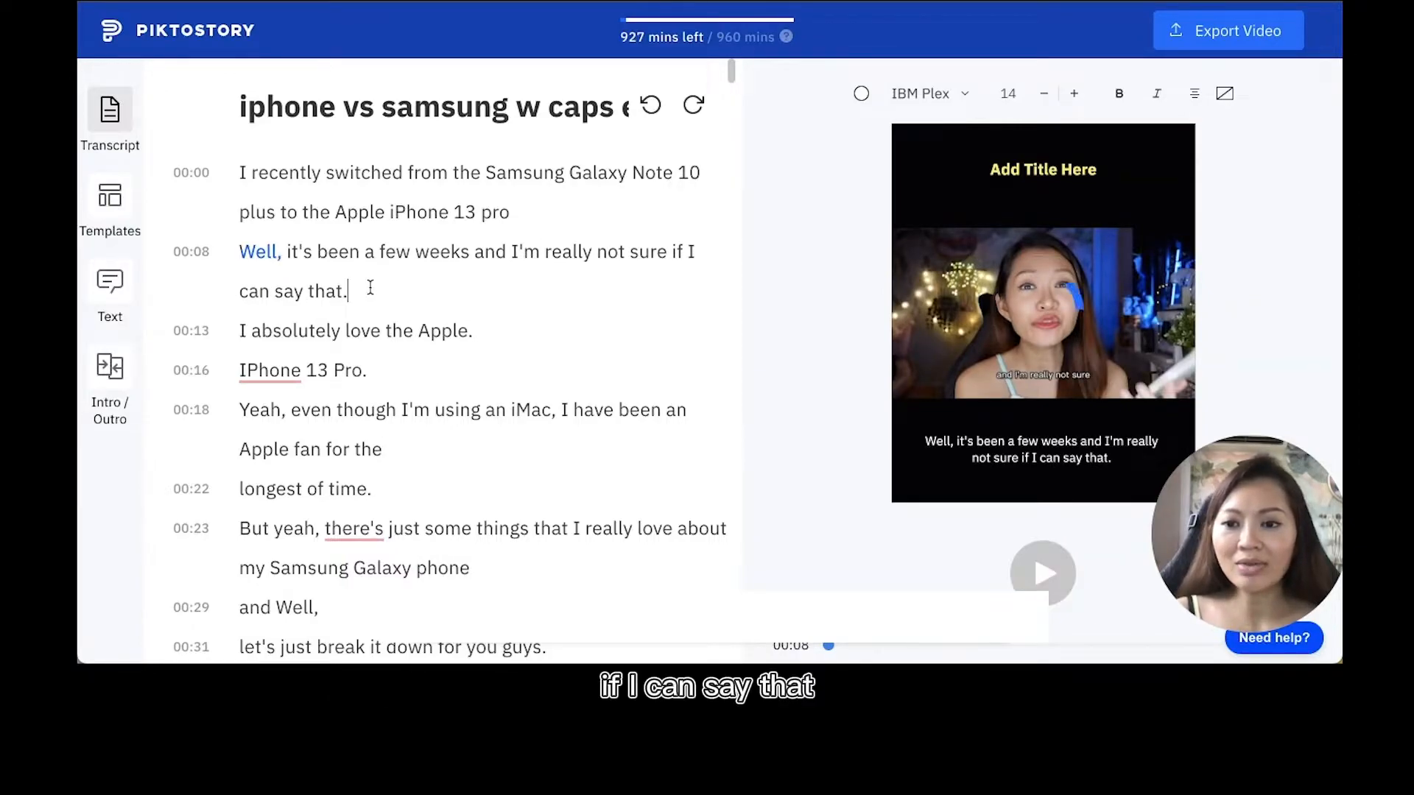
key(BackSpace)
key(Right)
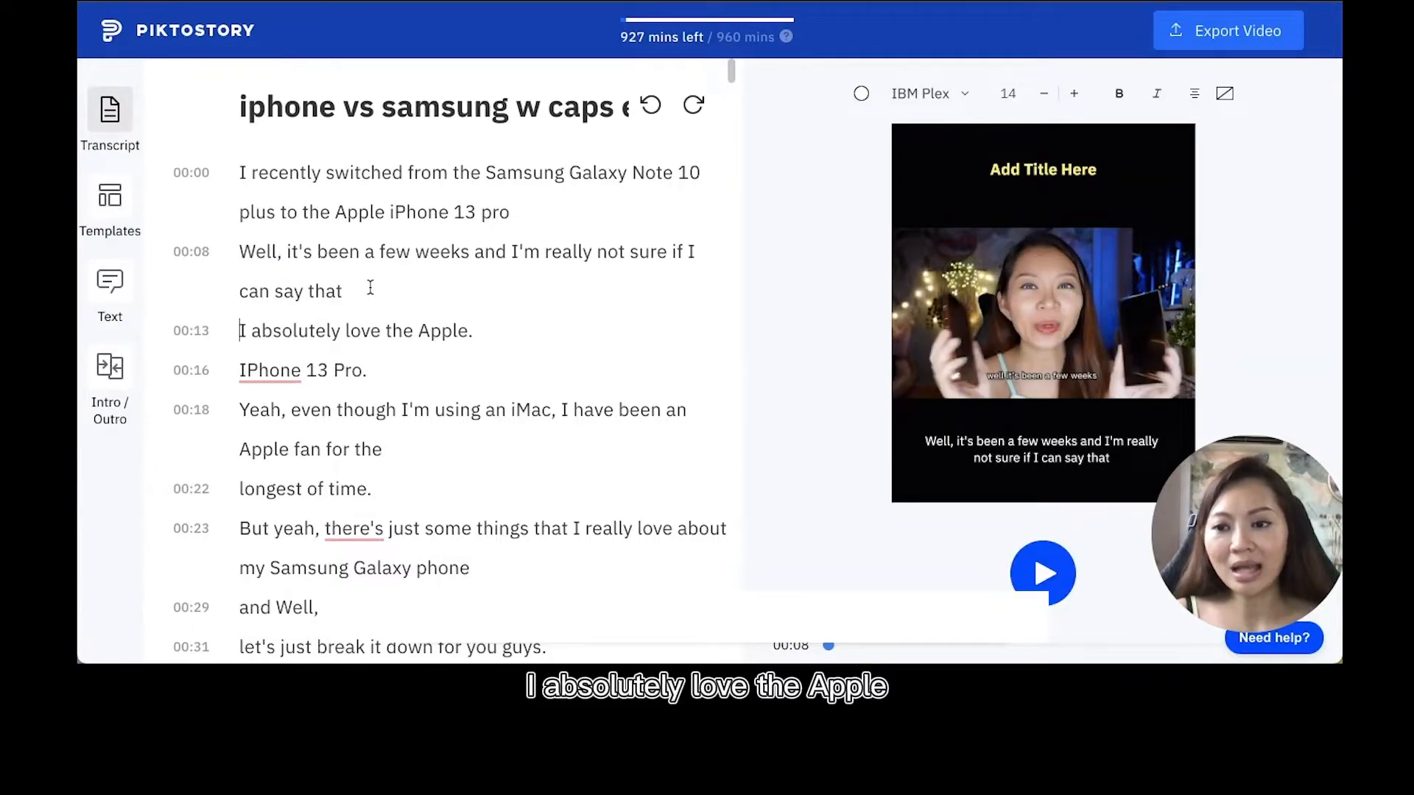
key(BackSpace)
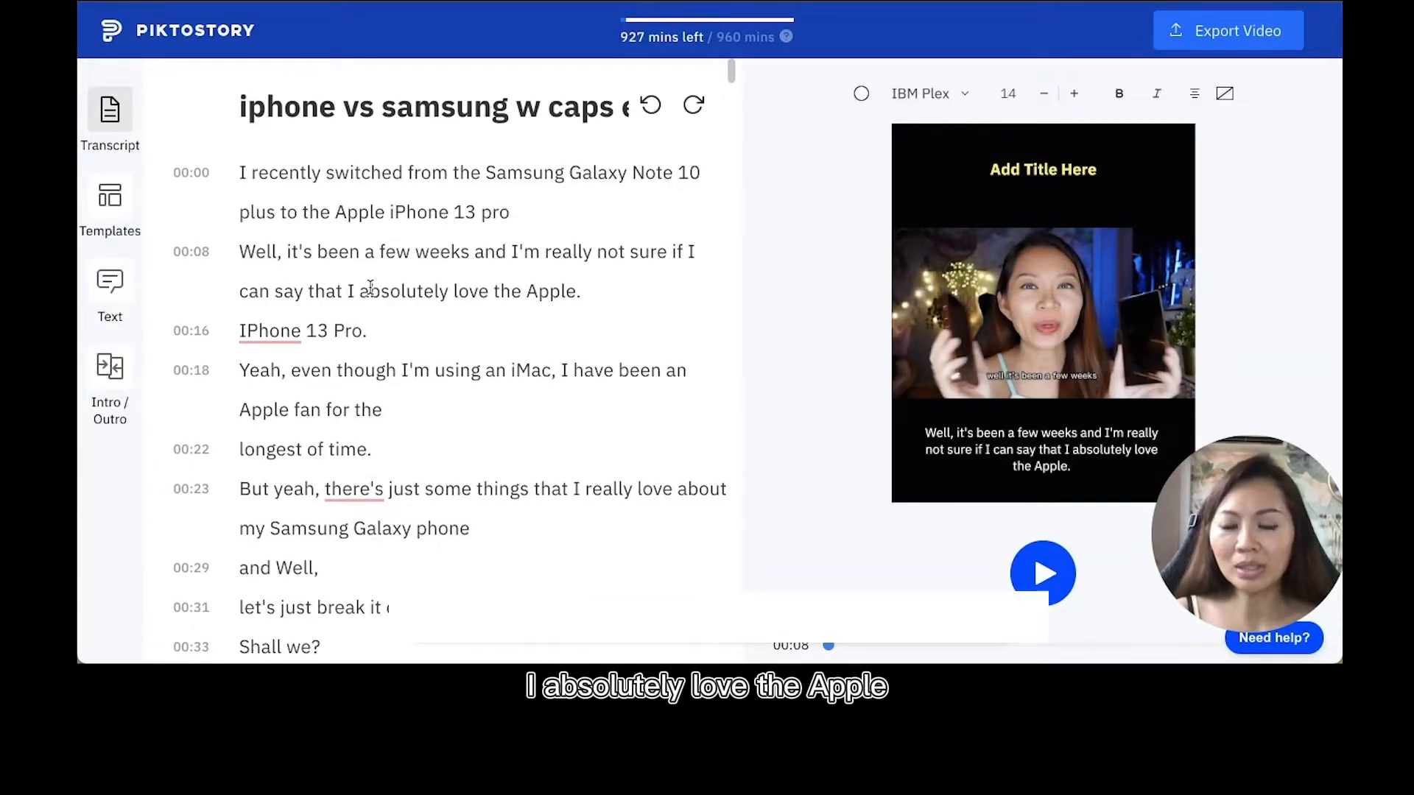
- Join the "IPhone 13 Pro." line onto the 00:08 transcript line, removing the period after "Apple"
click(241, 329)
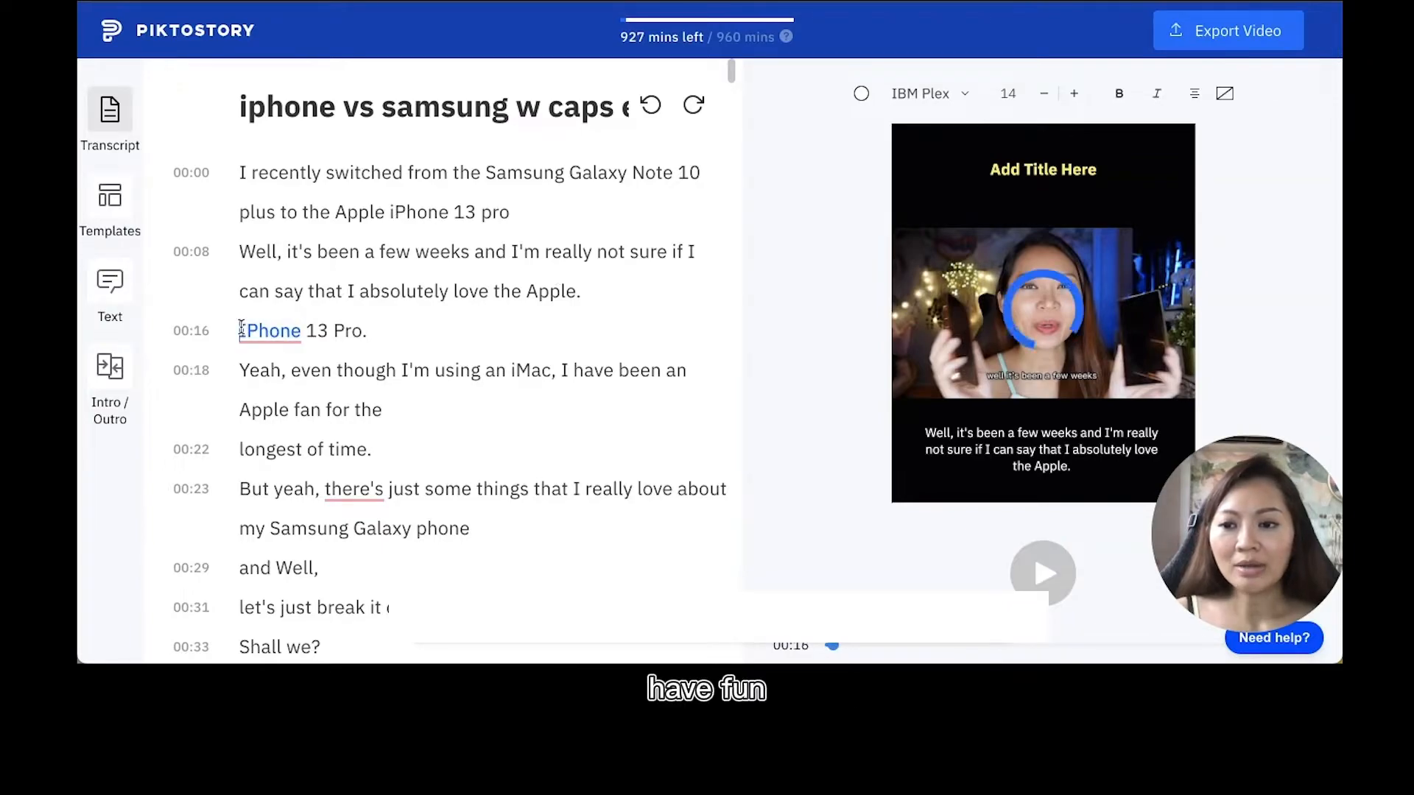
key(BackSpace)
key(BackSpace)
key(BackSpace)
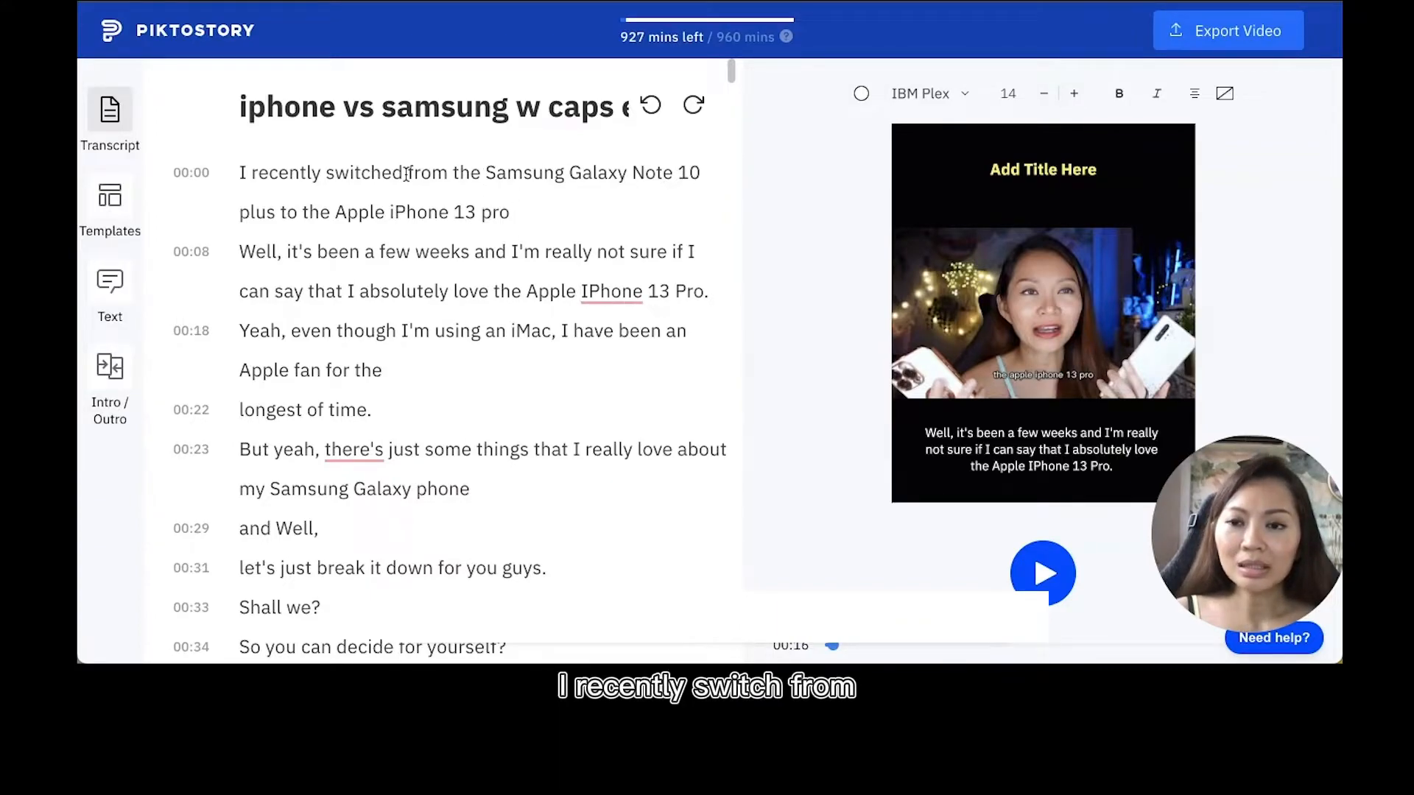
- Split the first transcript line into three captions, breaking after "switched from" and after "Note 10 plus"
click(451, 173)
key(Return)
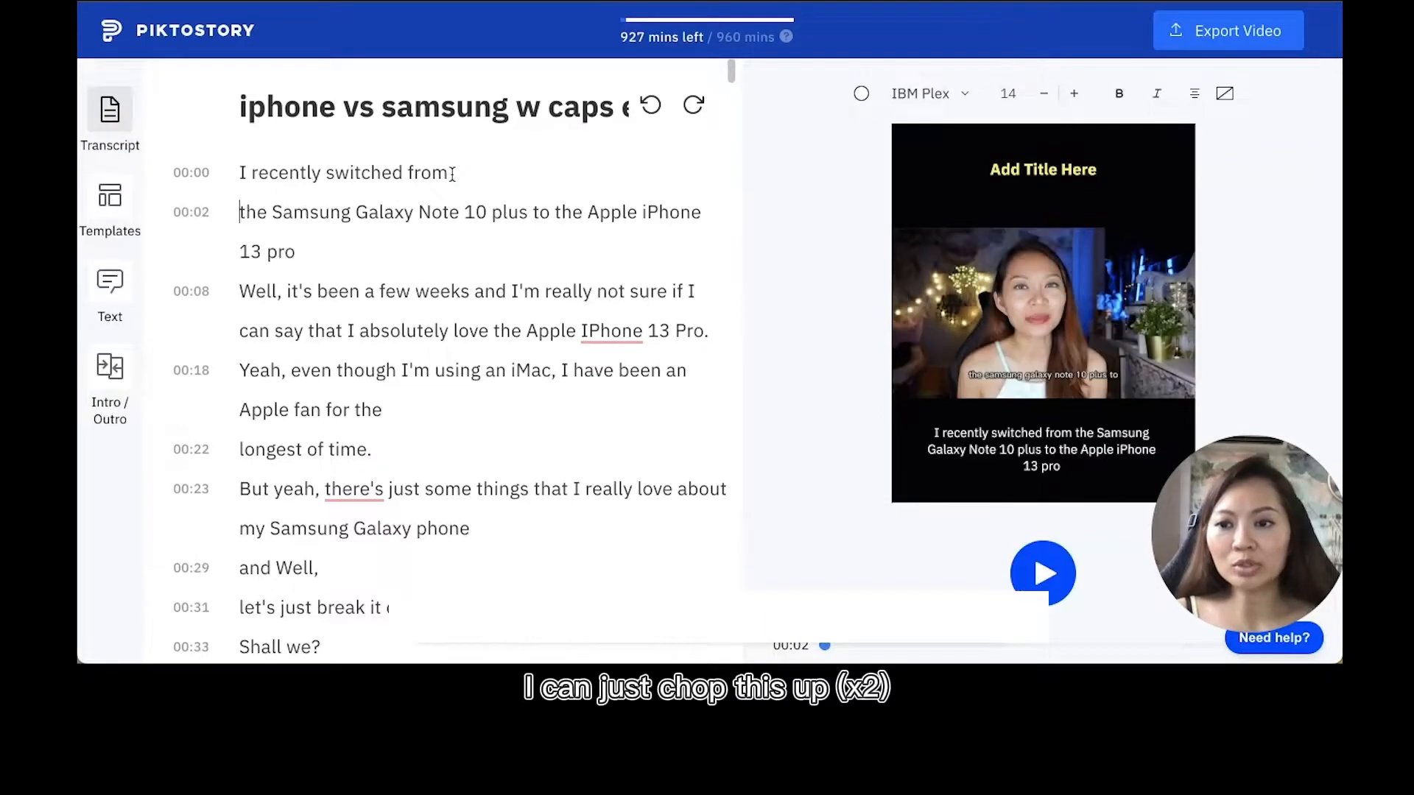
click(534, 212)
key(Return)
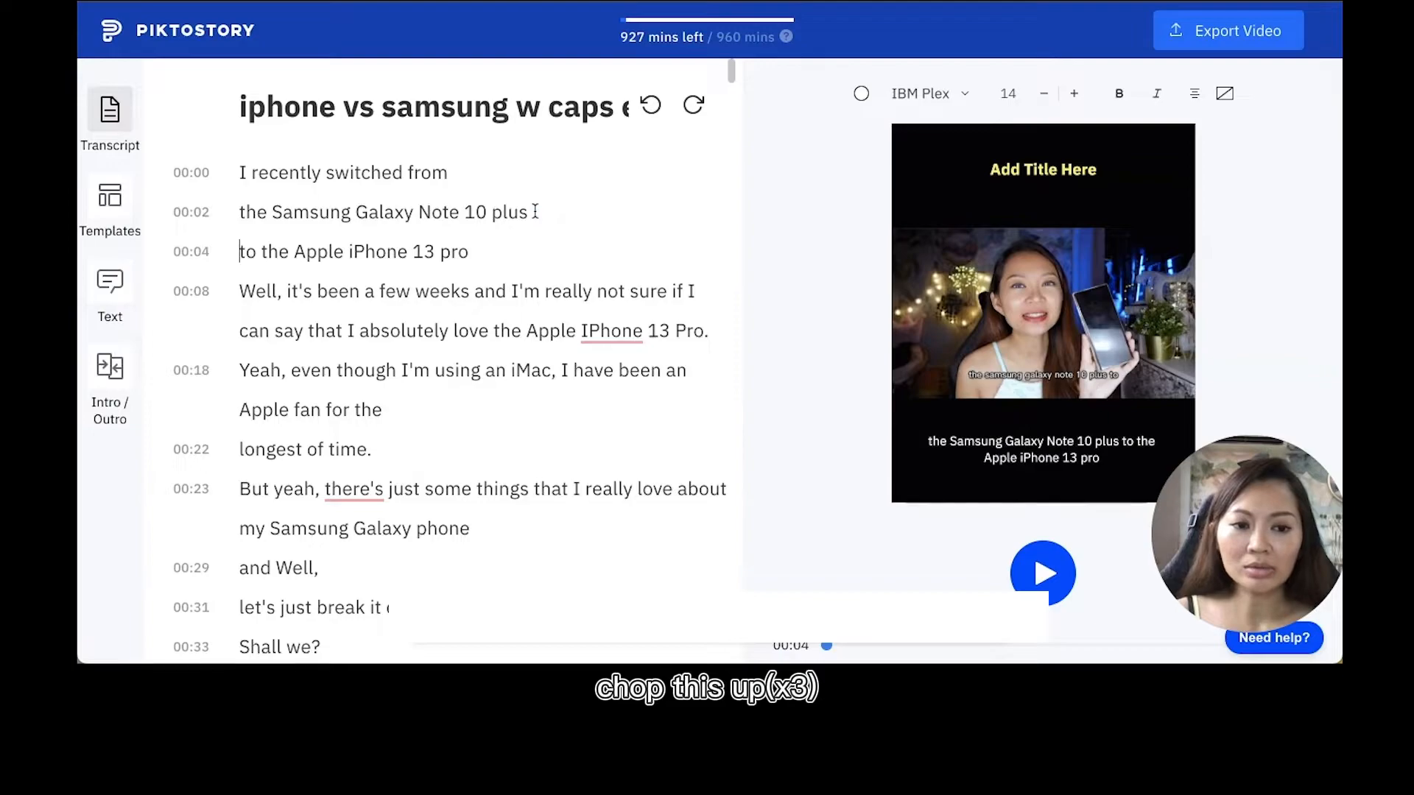
- Split the 00:08 transcript line into three captions, breaking after "weeks and" and after "say that"
click(513, 292)
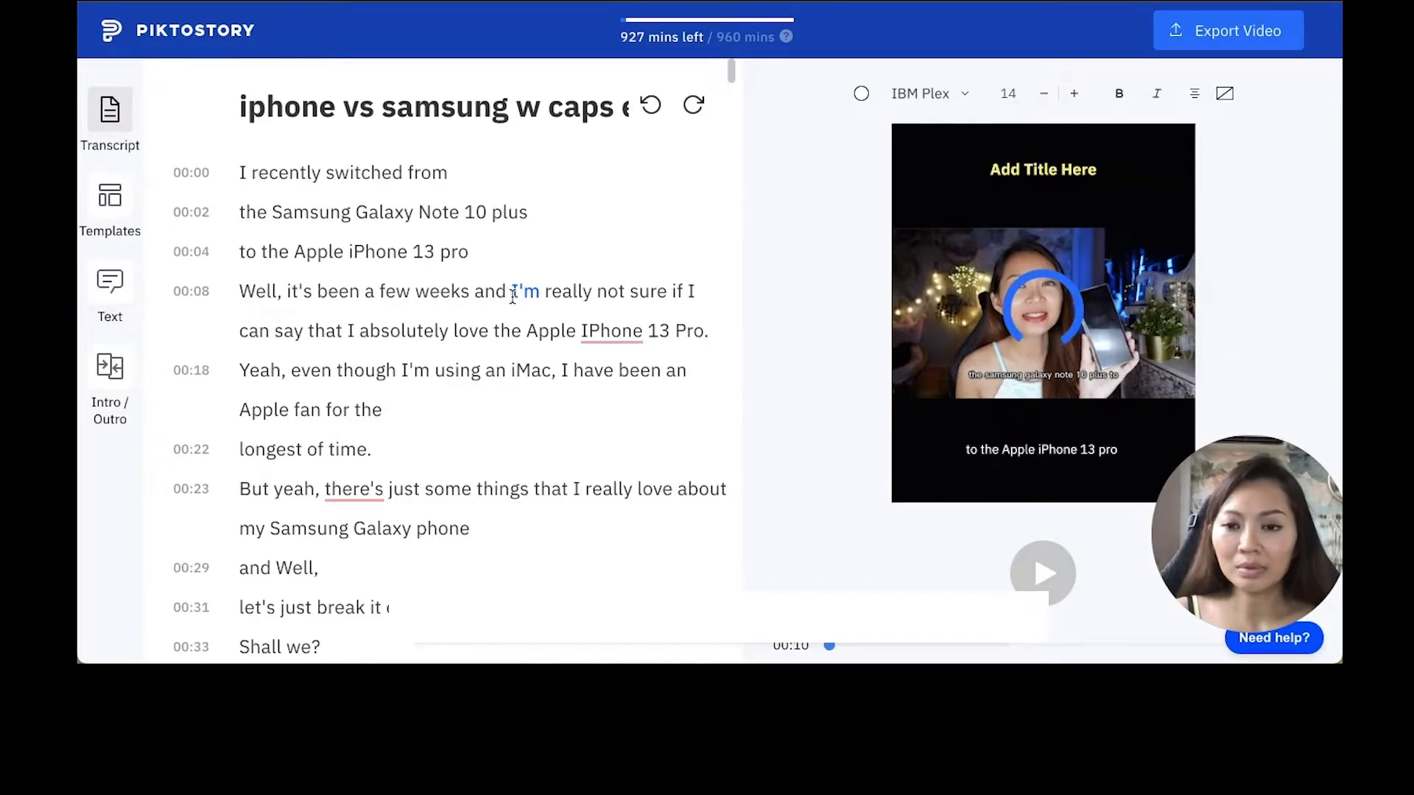
key(Return)
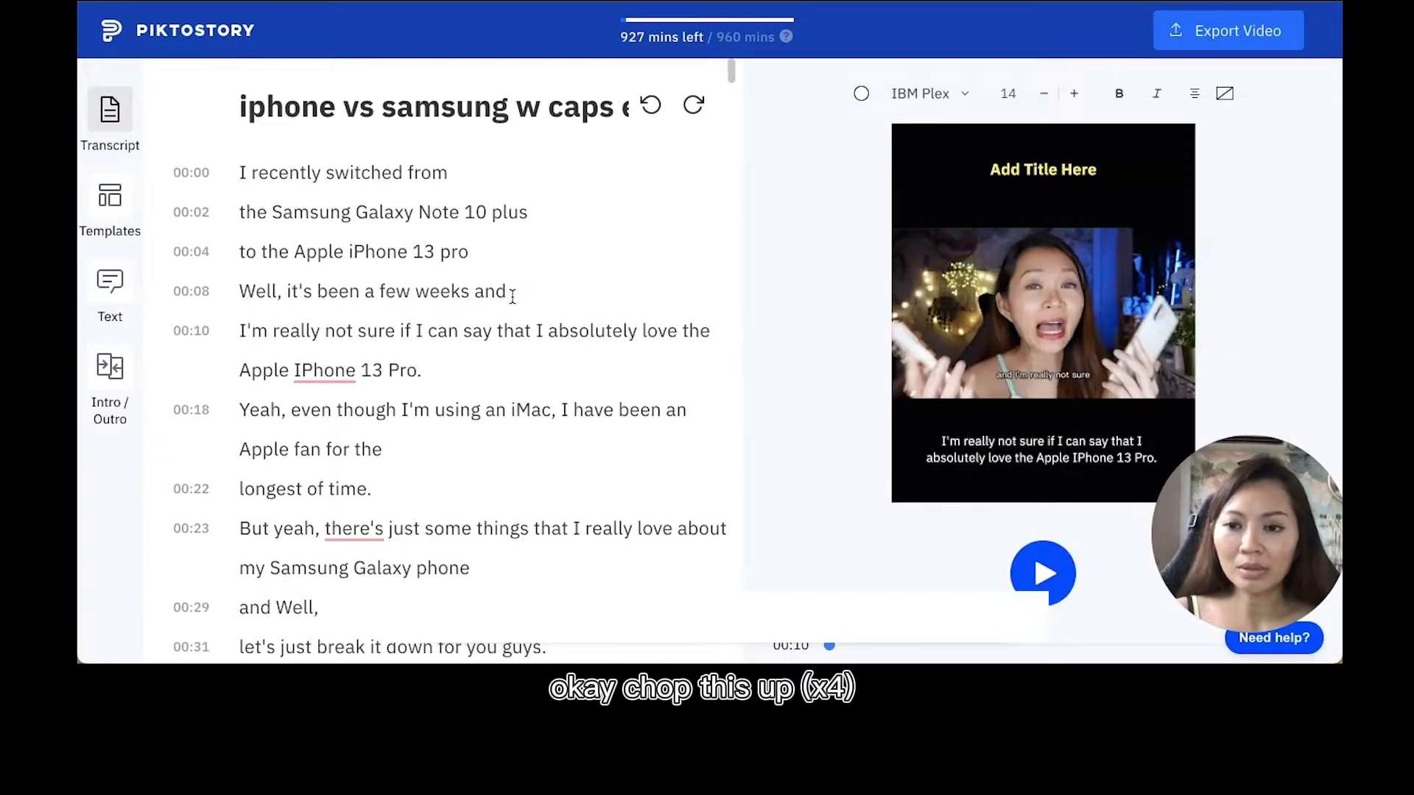
click(539, 331)
key(Return)
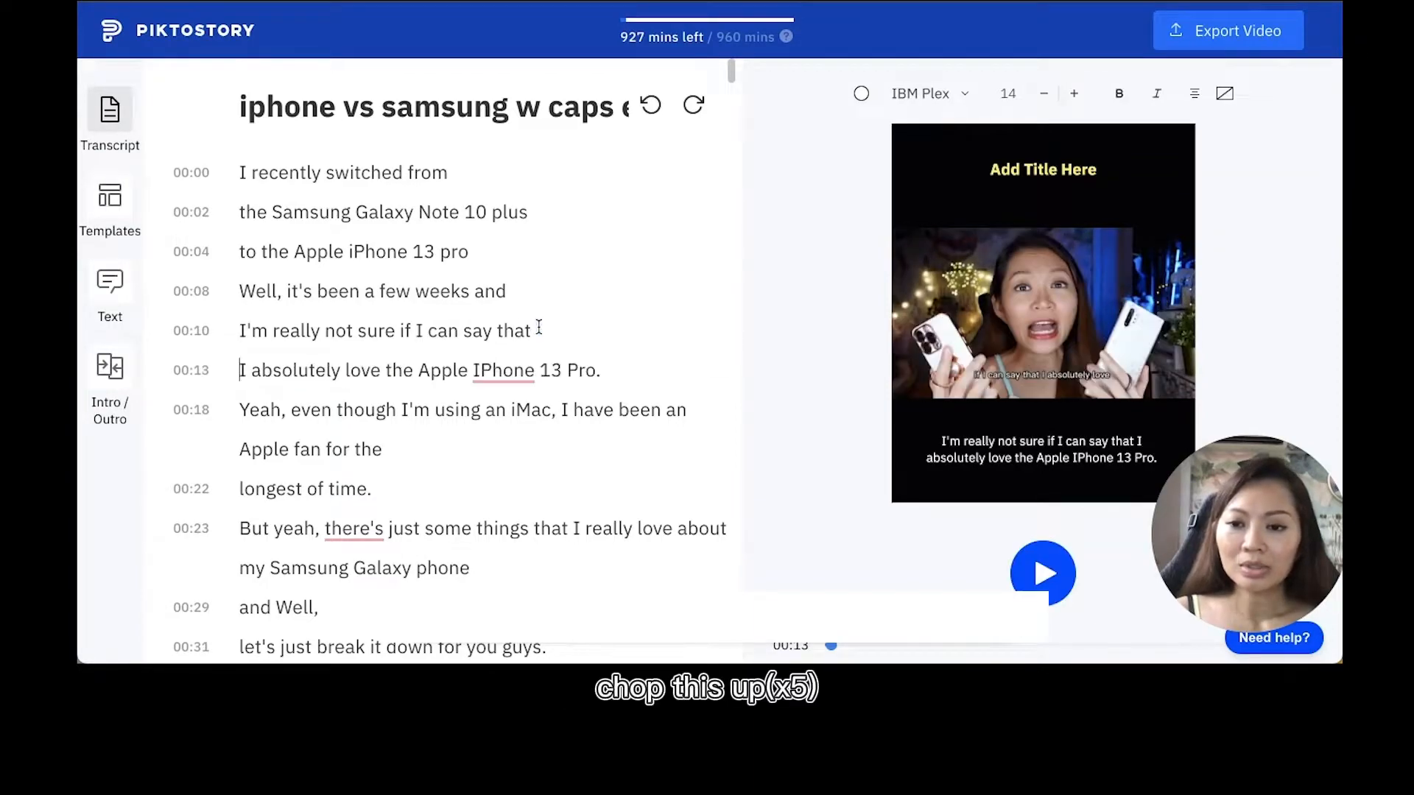
- Remove the period after "Pro" at the end of the 00:13 transcript line
click(615, 283)
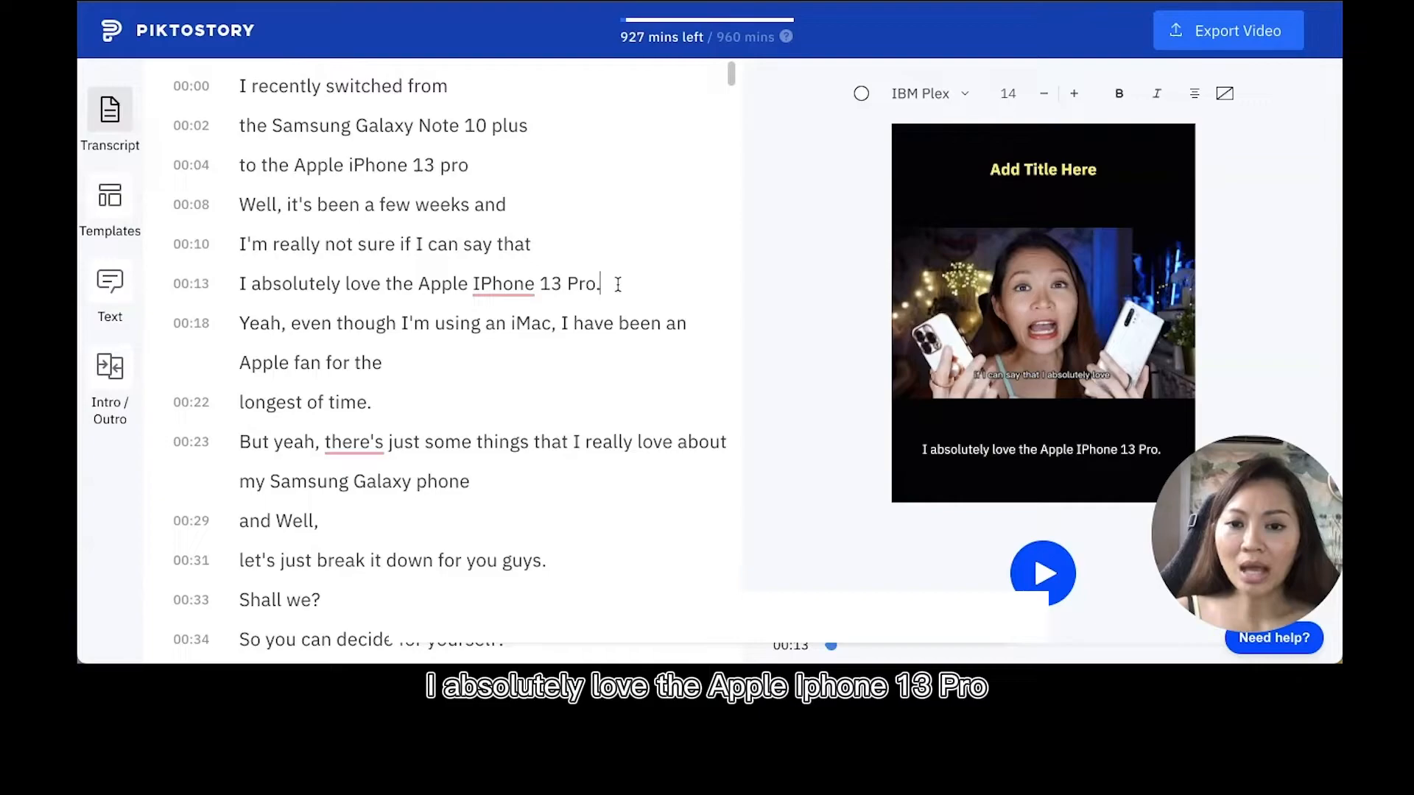
key(BackSpace)
scroll(516, 317, up, 2)
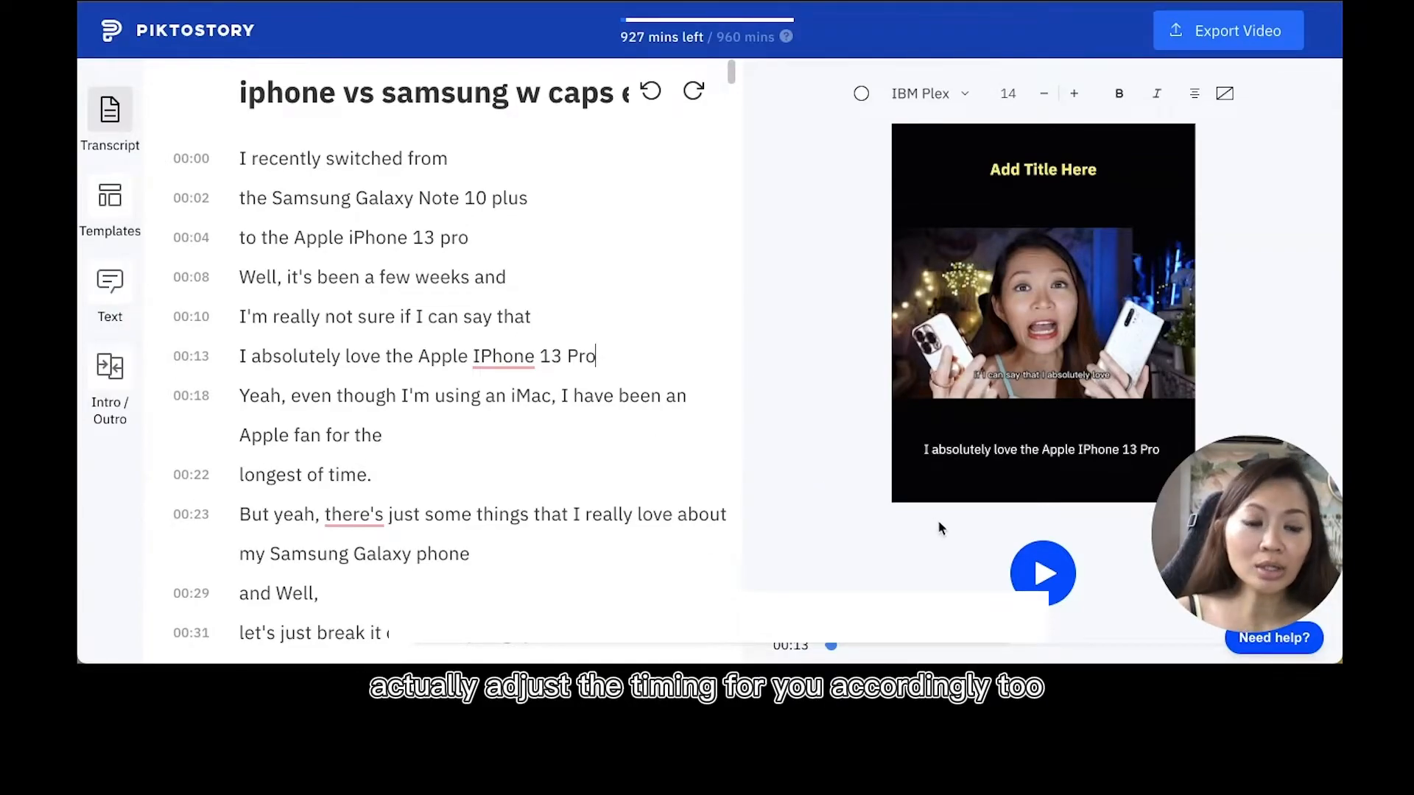
- Play the video from the first caption through the start of the 00:18 line to check the caption timing
click(252, 159)
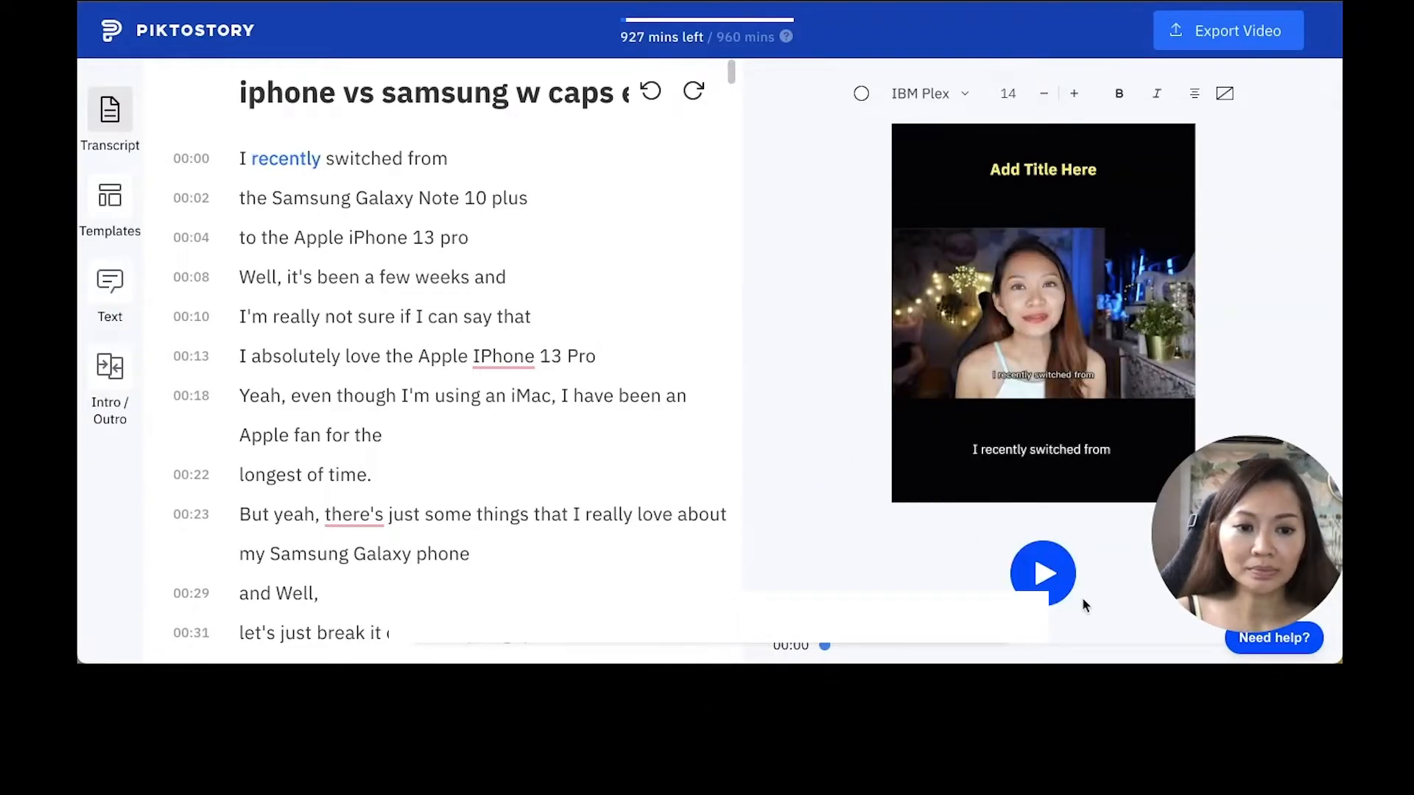
click(1041, 578)
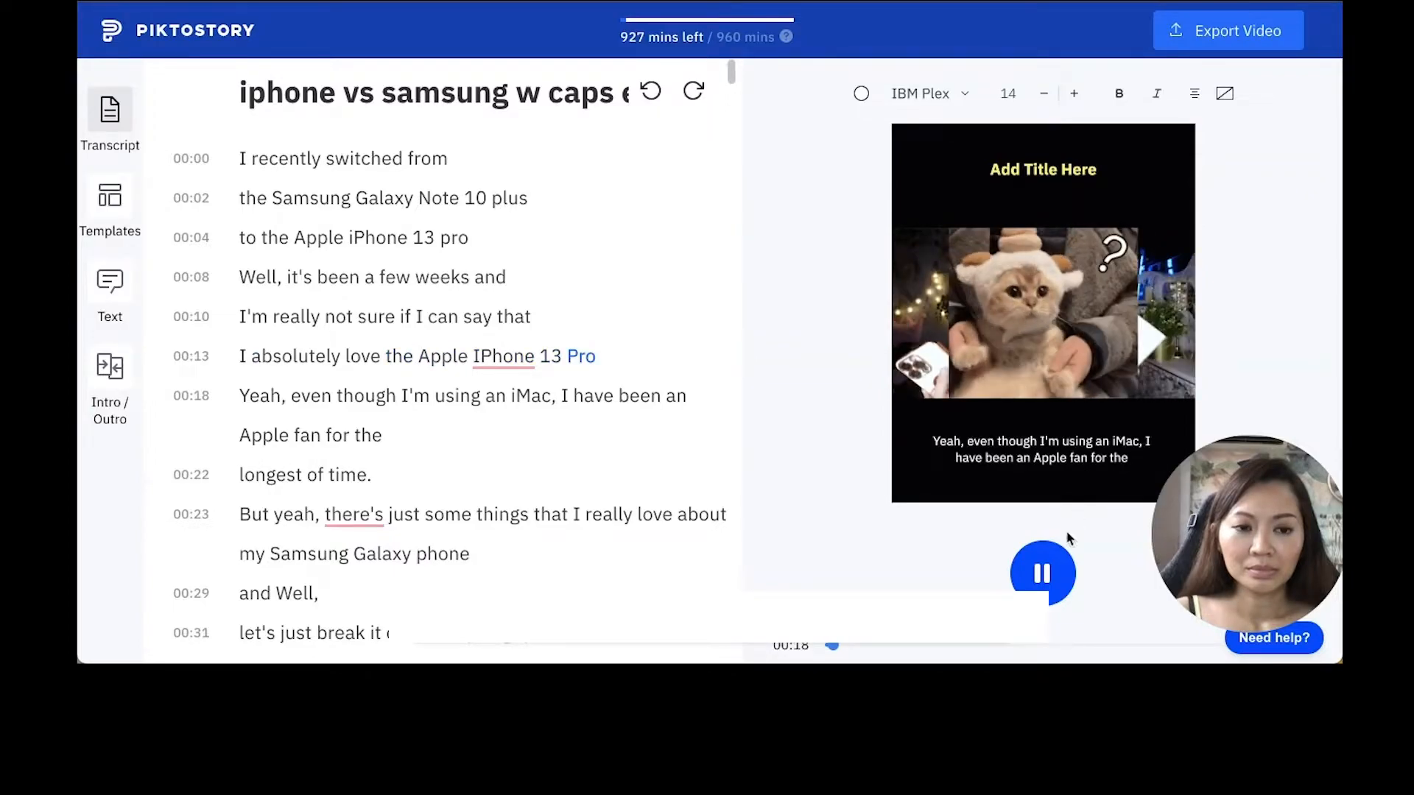
click(1046, 589)
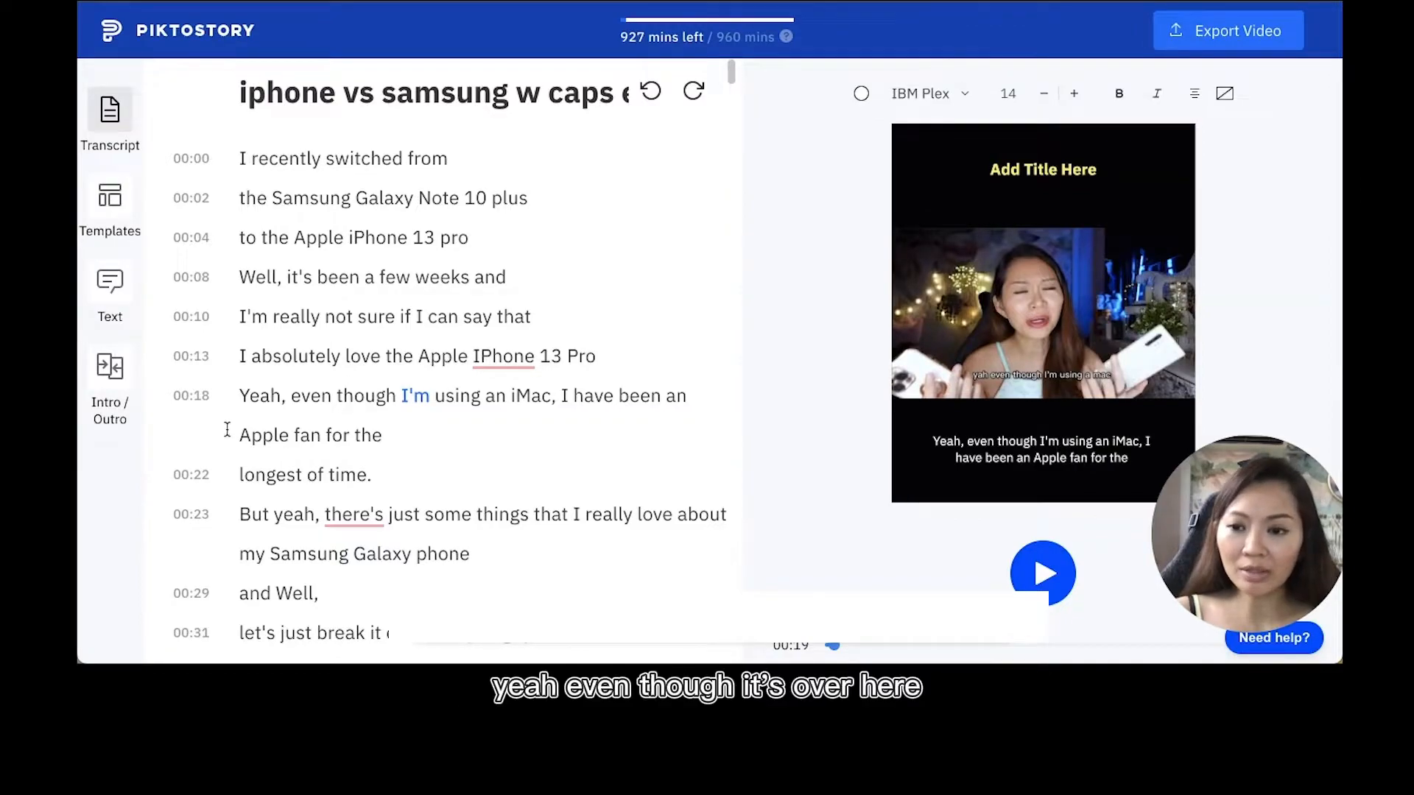
- Compare the 00:13 caption with the video frame and replay the 00:18 caption to check its timing
click(459, 359)
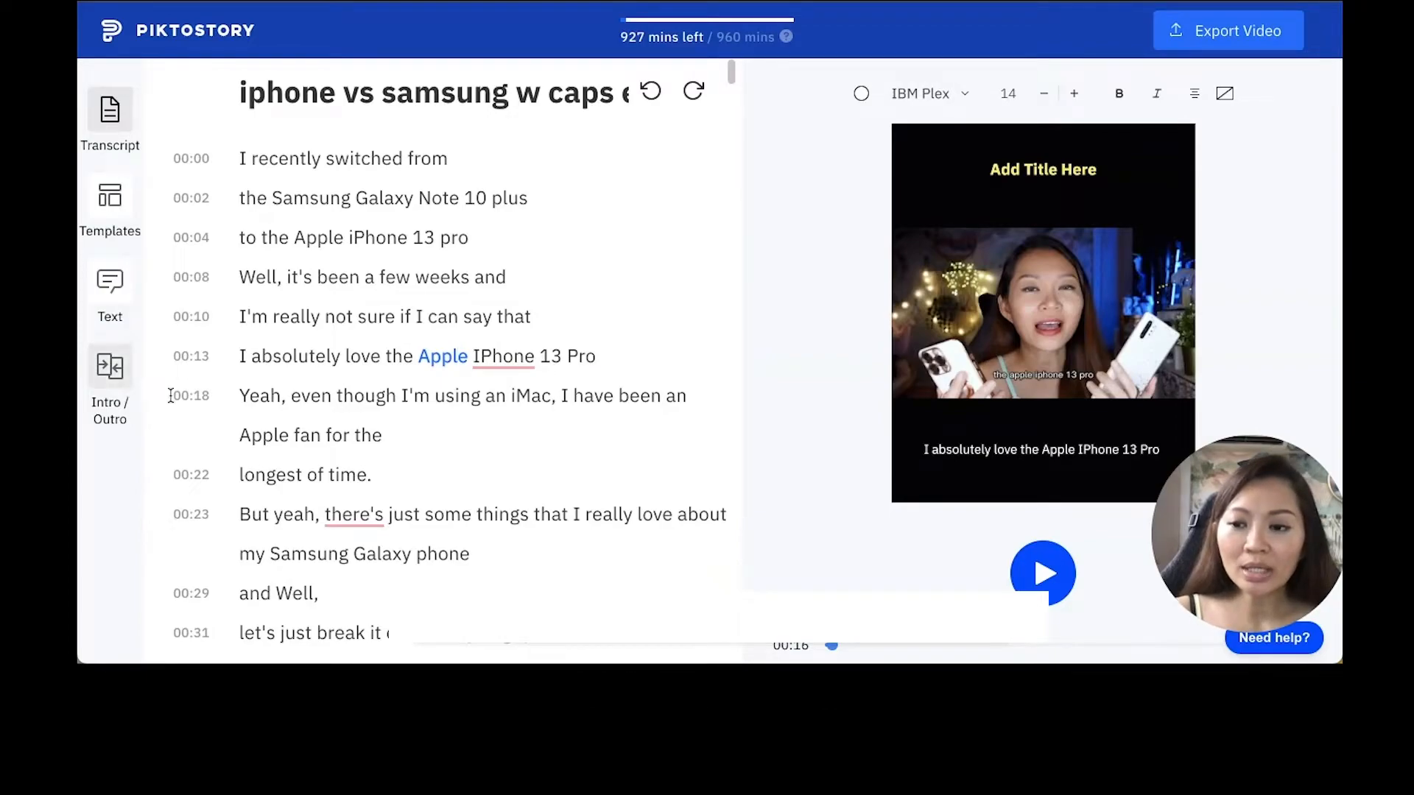
click(193, 396)
click(196, 397)
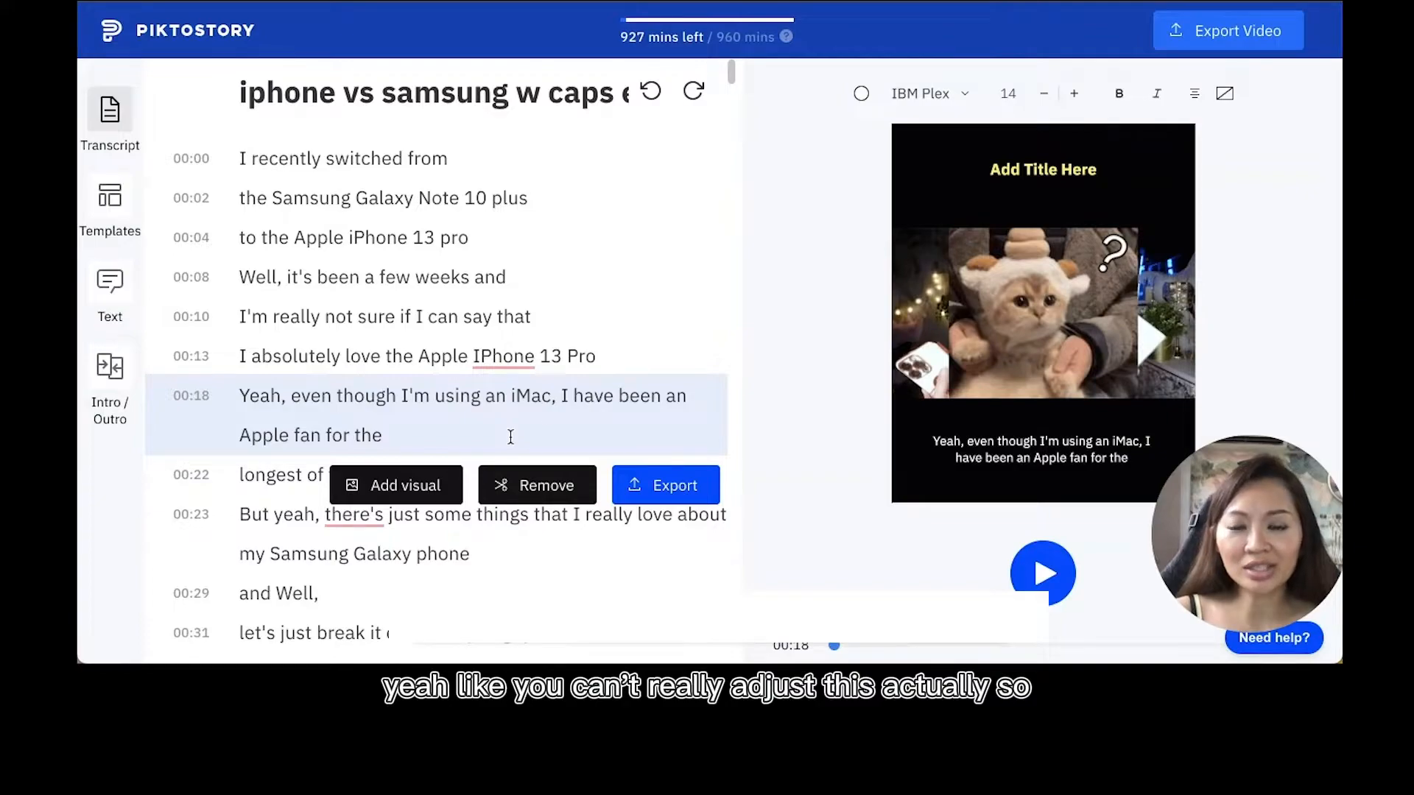
click(1037, 573)
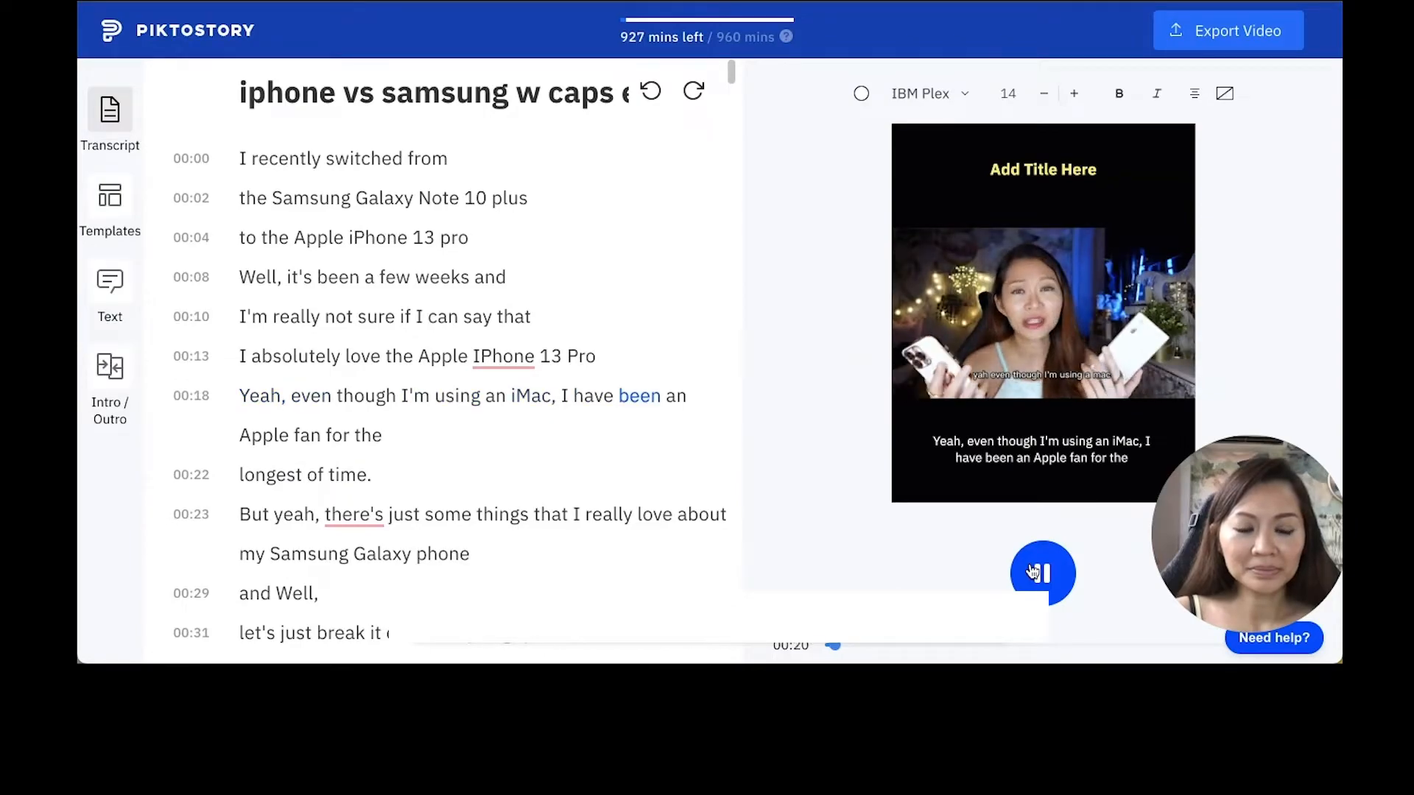
click(1036, 573)
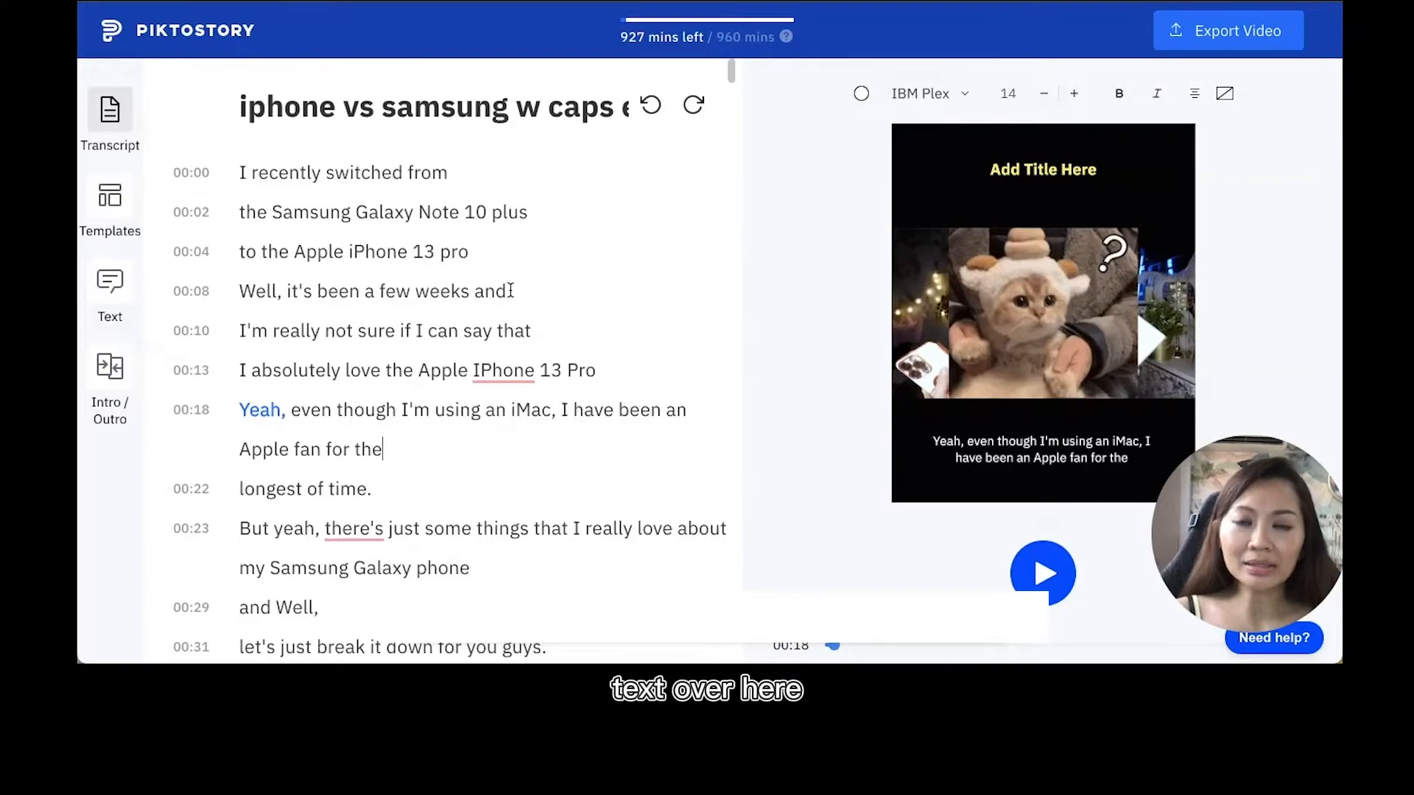
- Append "I'm really not sure" to the end of the 00:08 transcript line
click(483, 291)
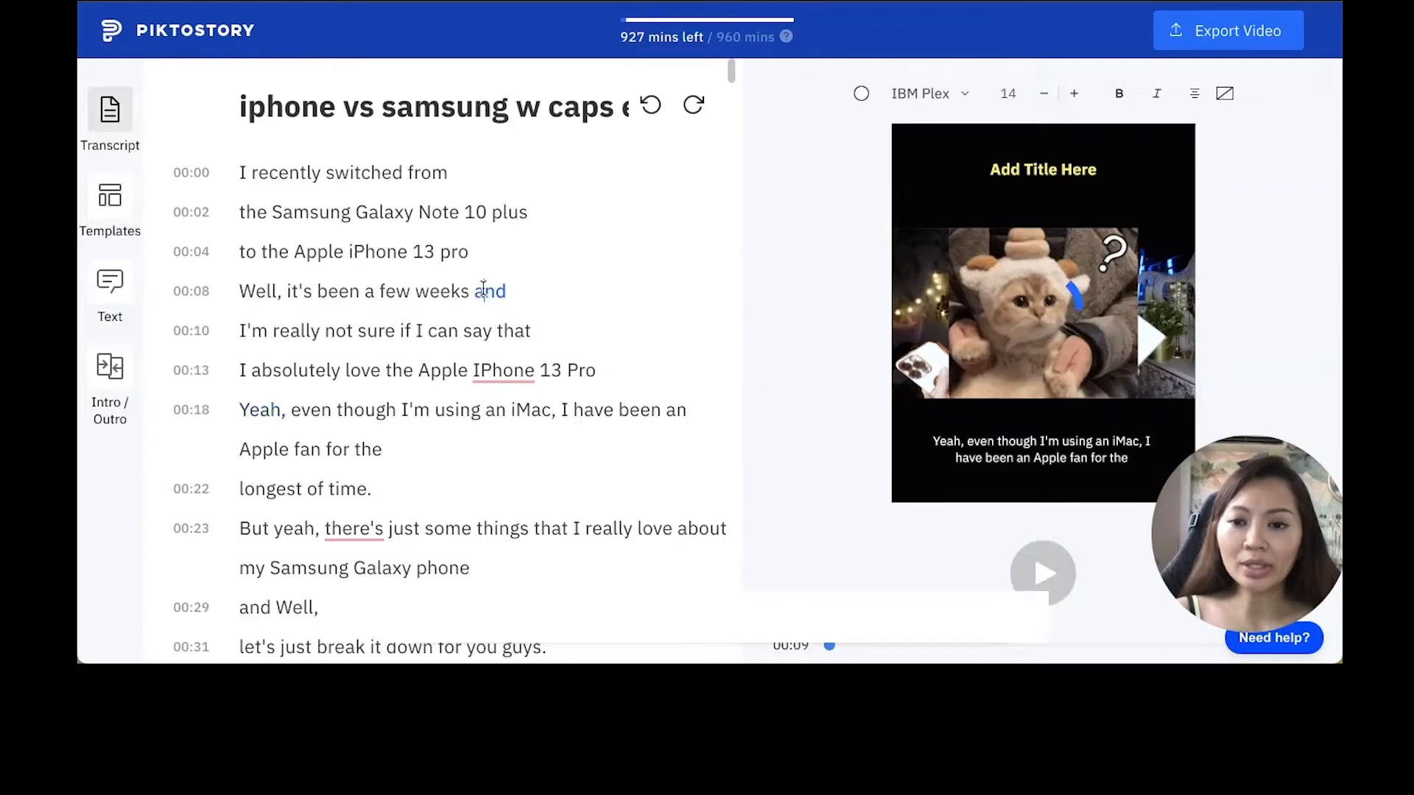
click(520, 291)
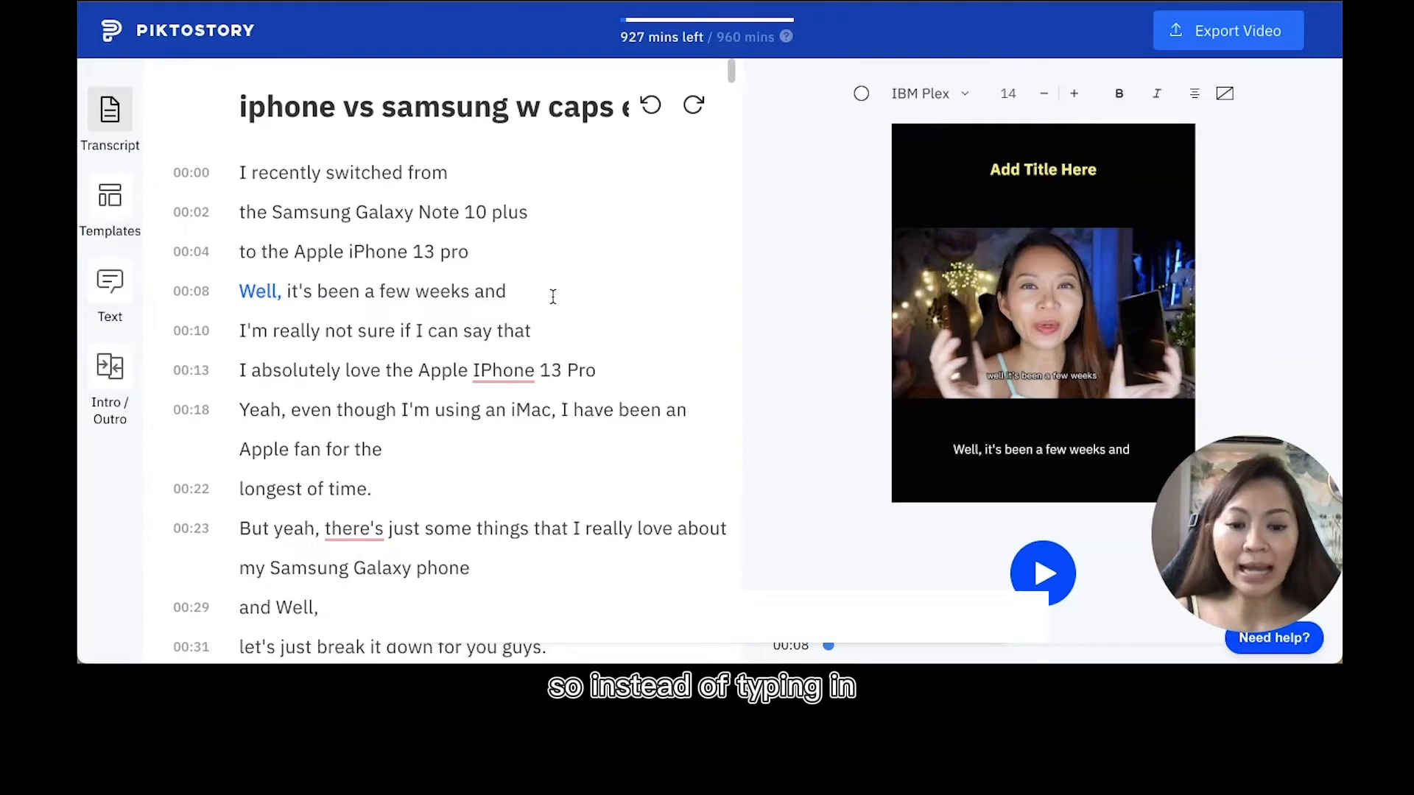
text(I;m r)
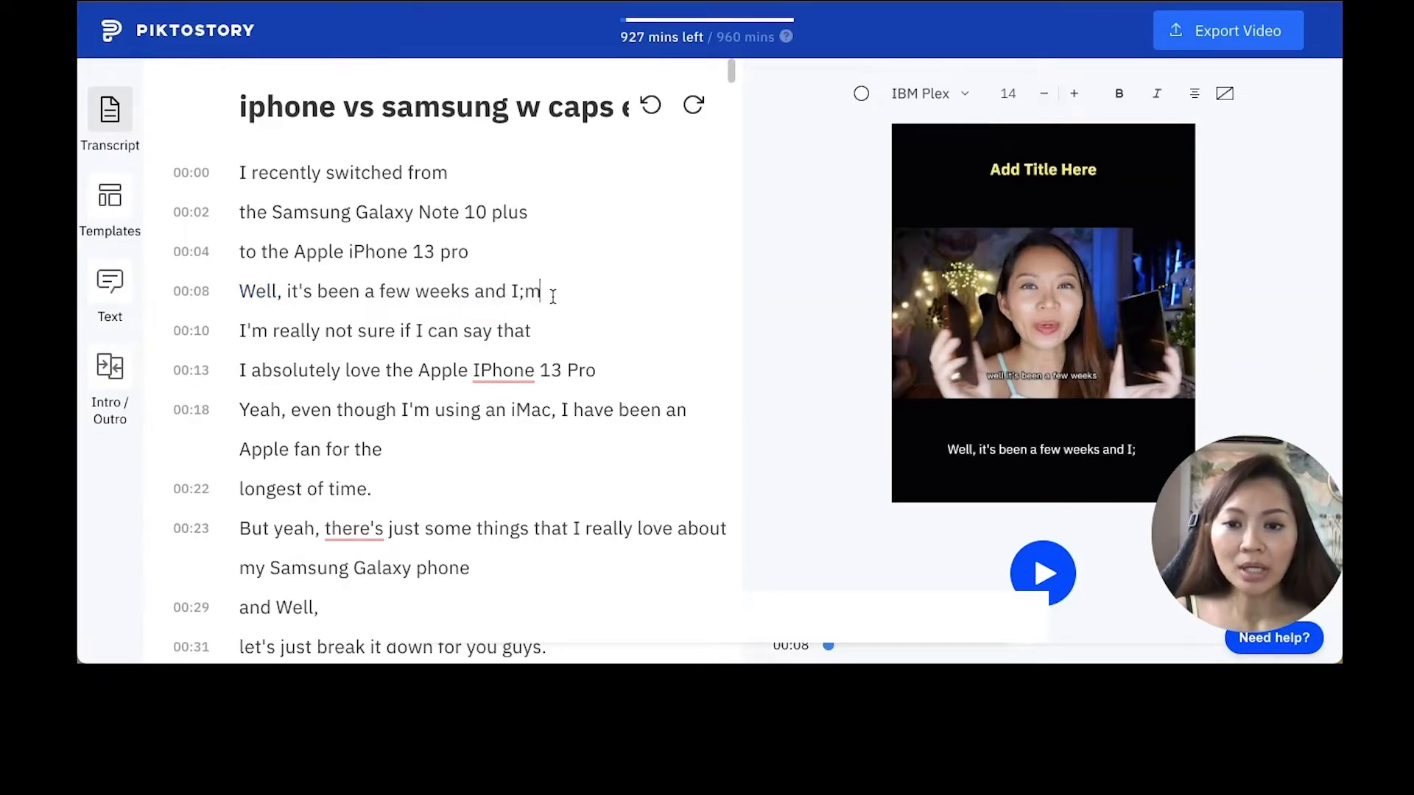
key(BackSpace)
key(BackSpace)
key(BackSpace)
key(BackSpace)
text('m really)
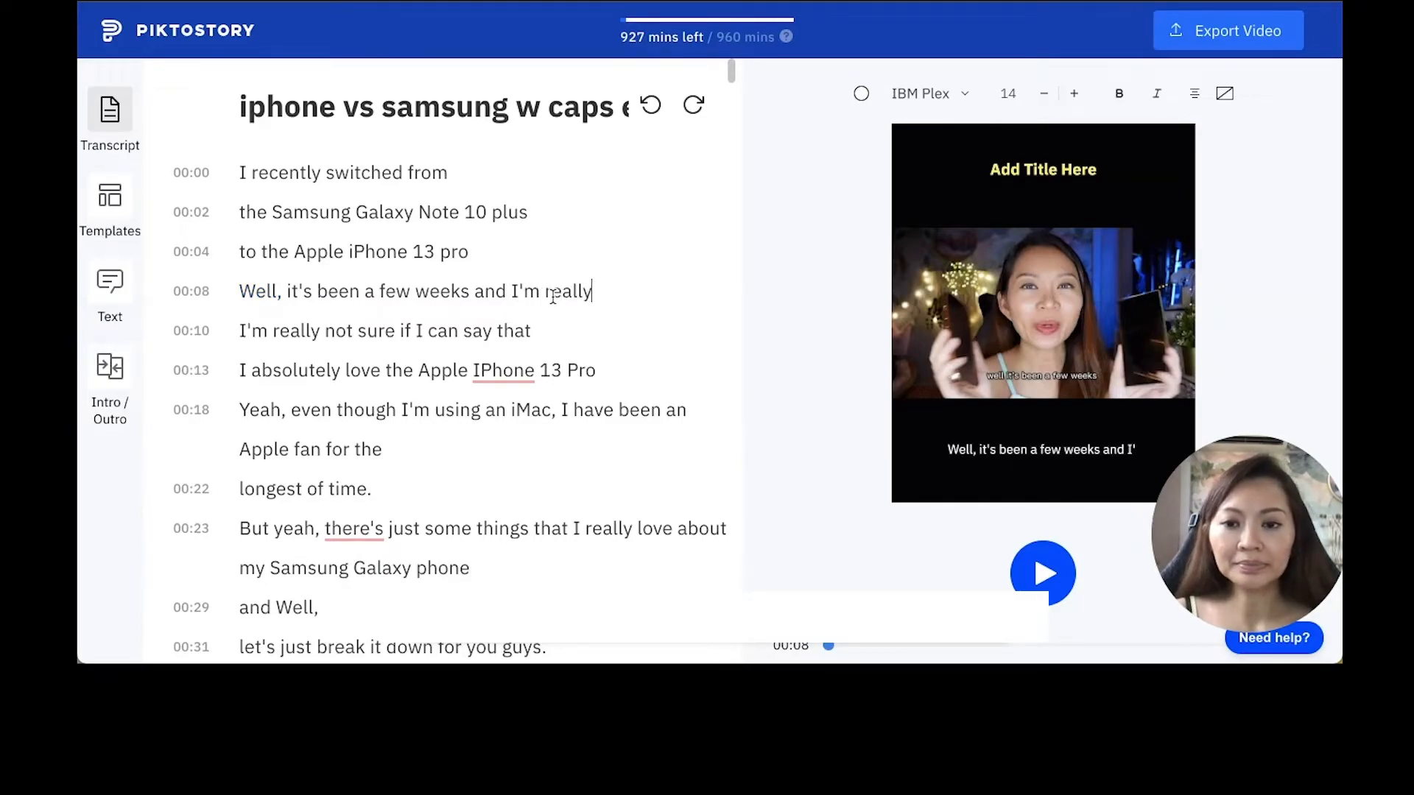
text( not sure)
key(BackSpace)
text(re)
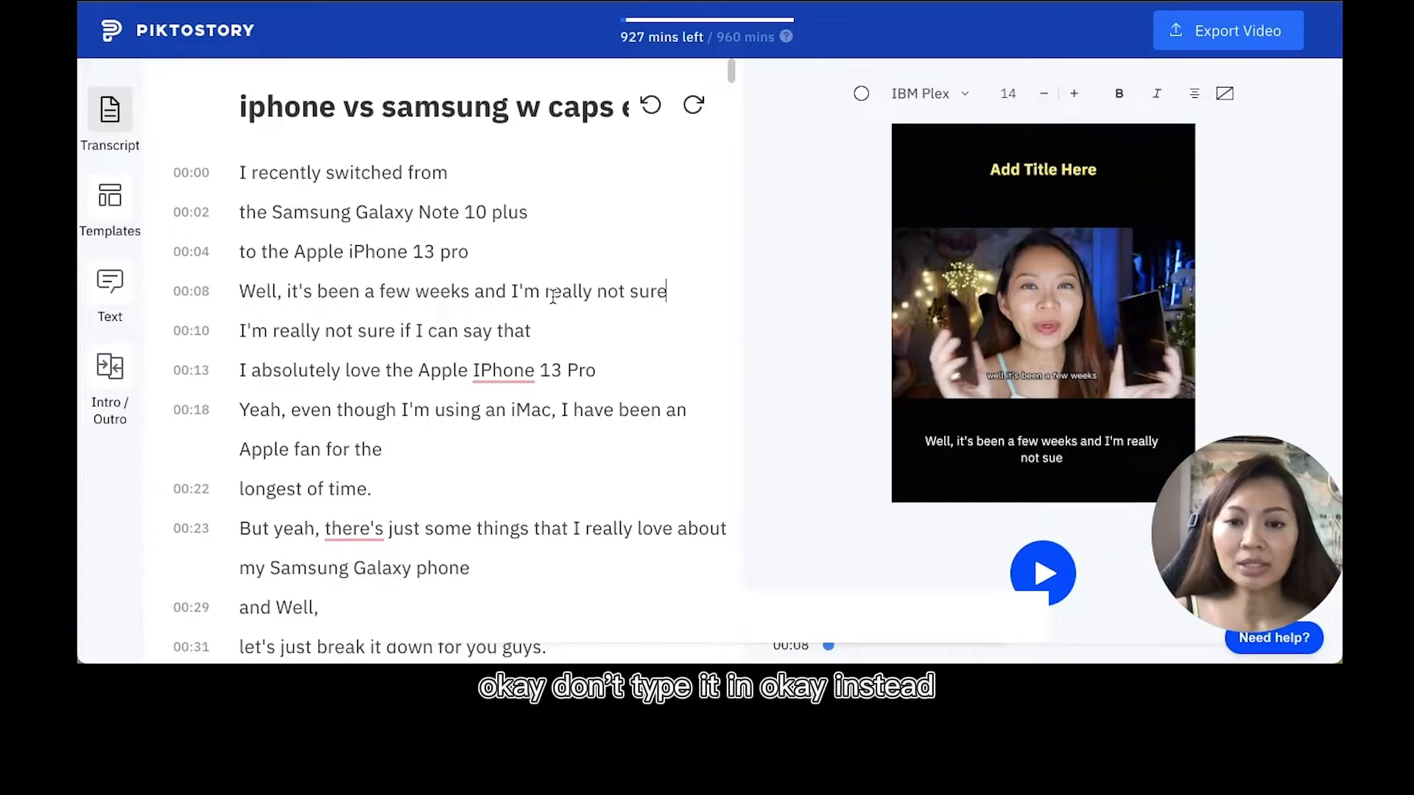
- Play the video from the 00:08 line into the 00:10 line to check when each caption appears
click(273, 330)
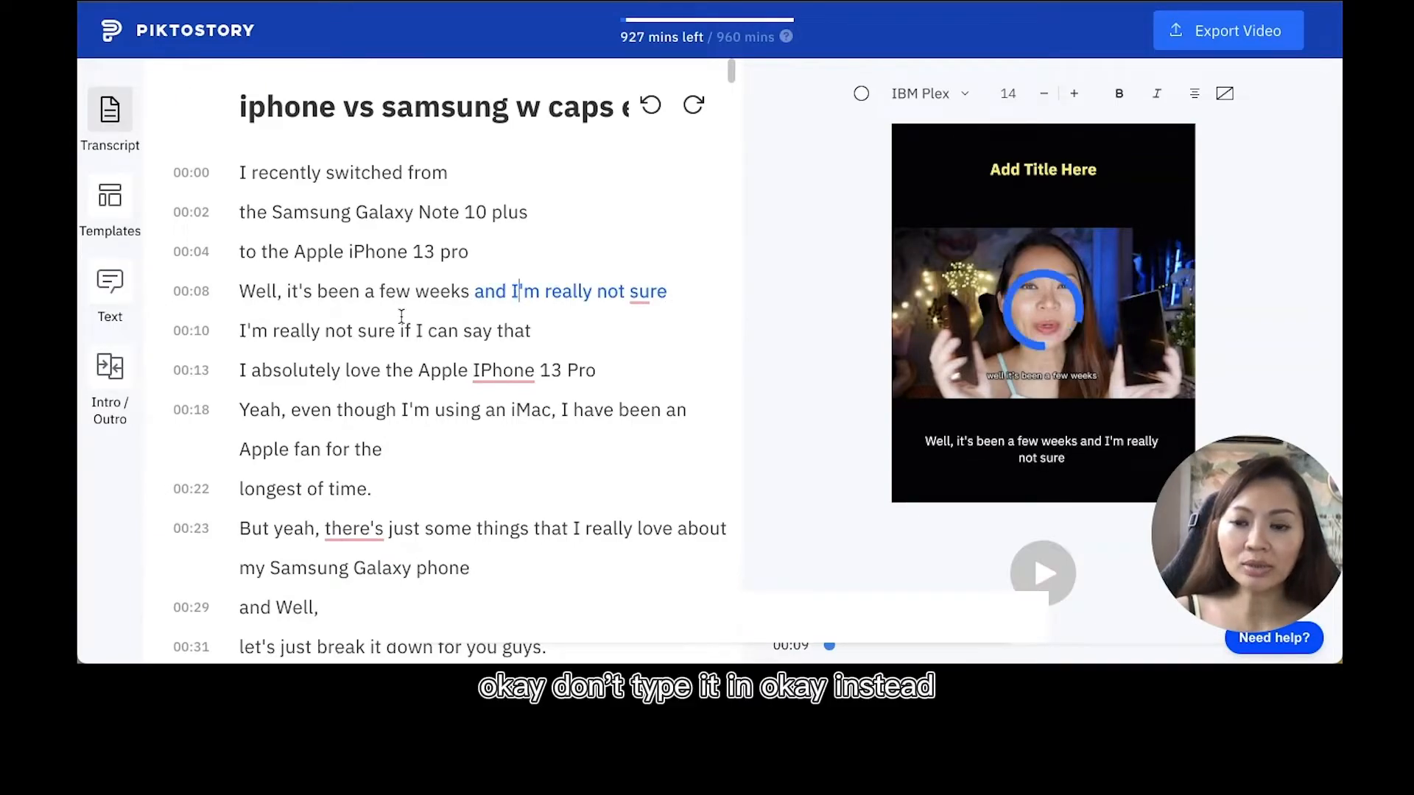
click(241, 329)
key(BackSpace)
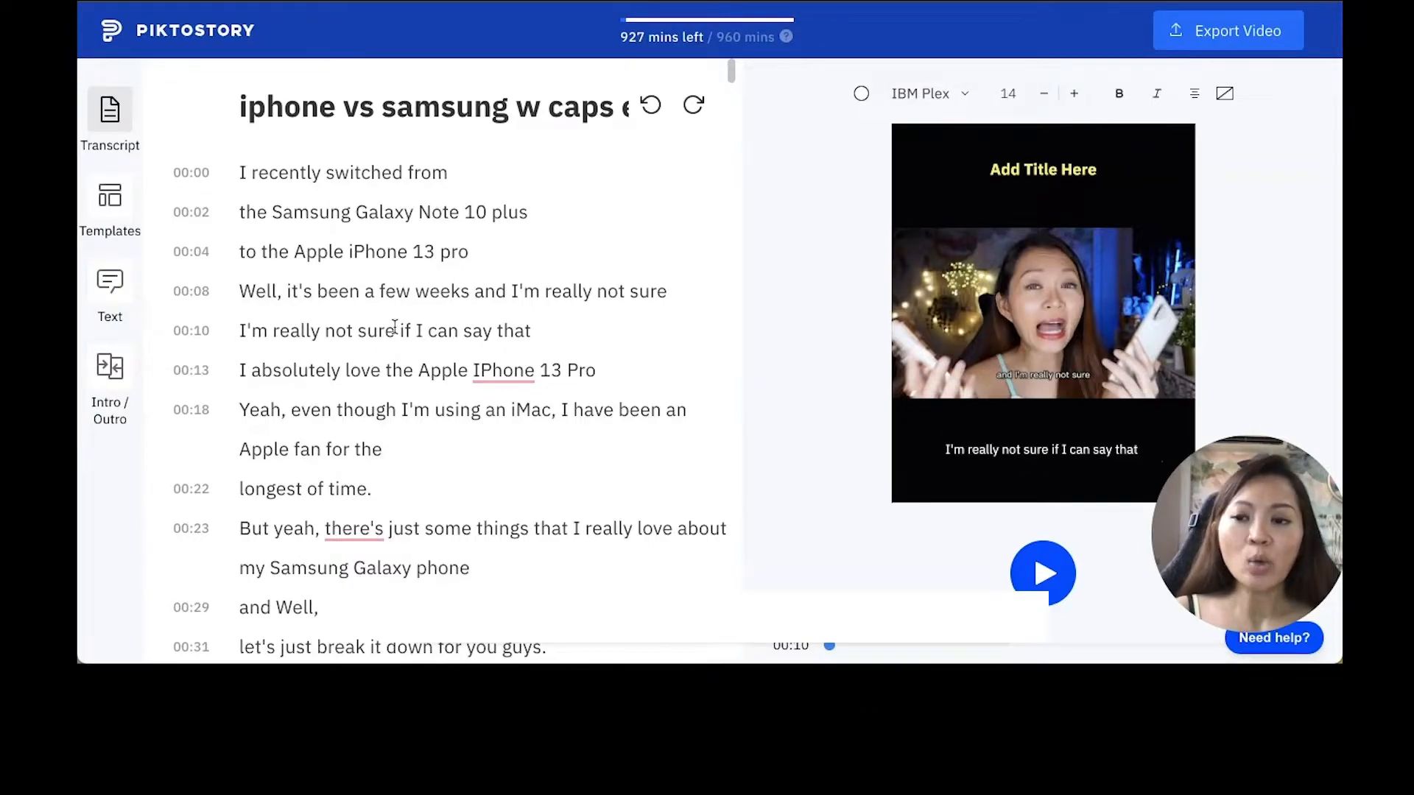
click(525, 290)
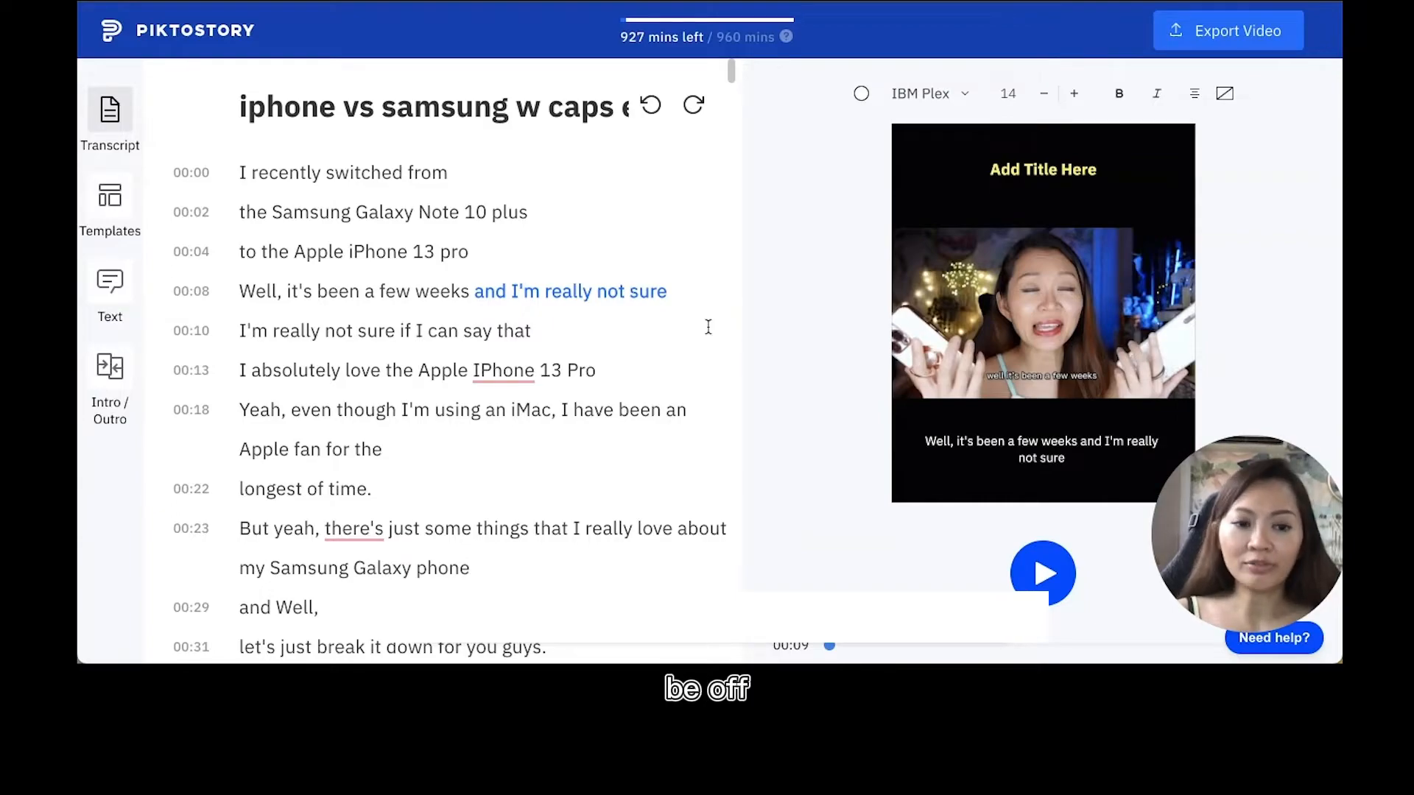
click(249, 295)
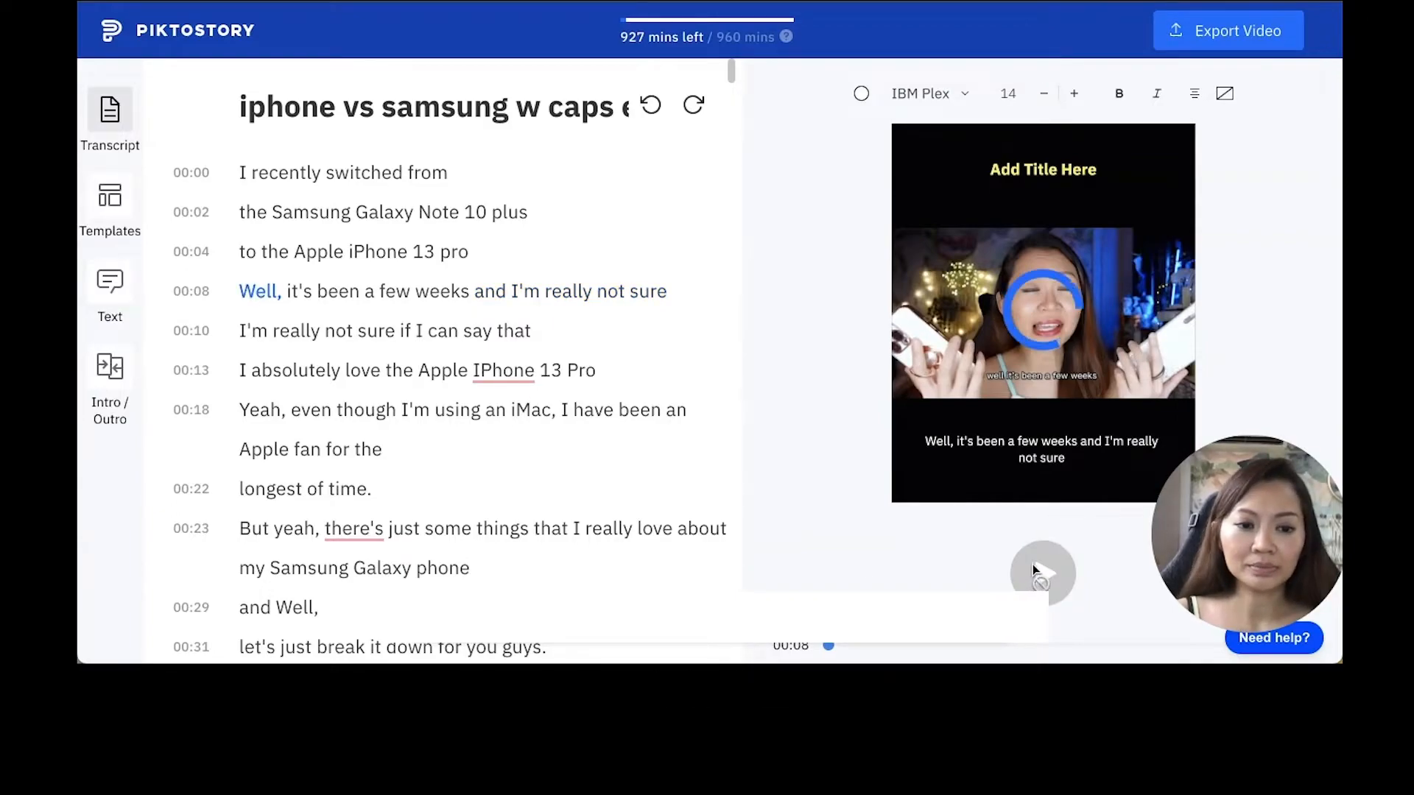
click(1036, 573)
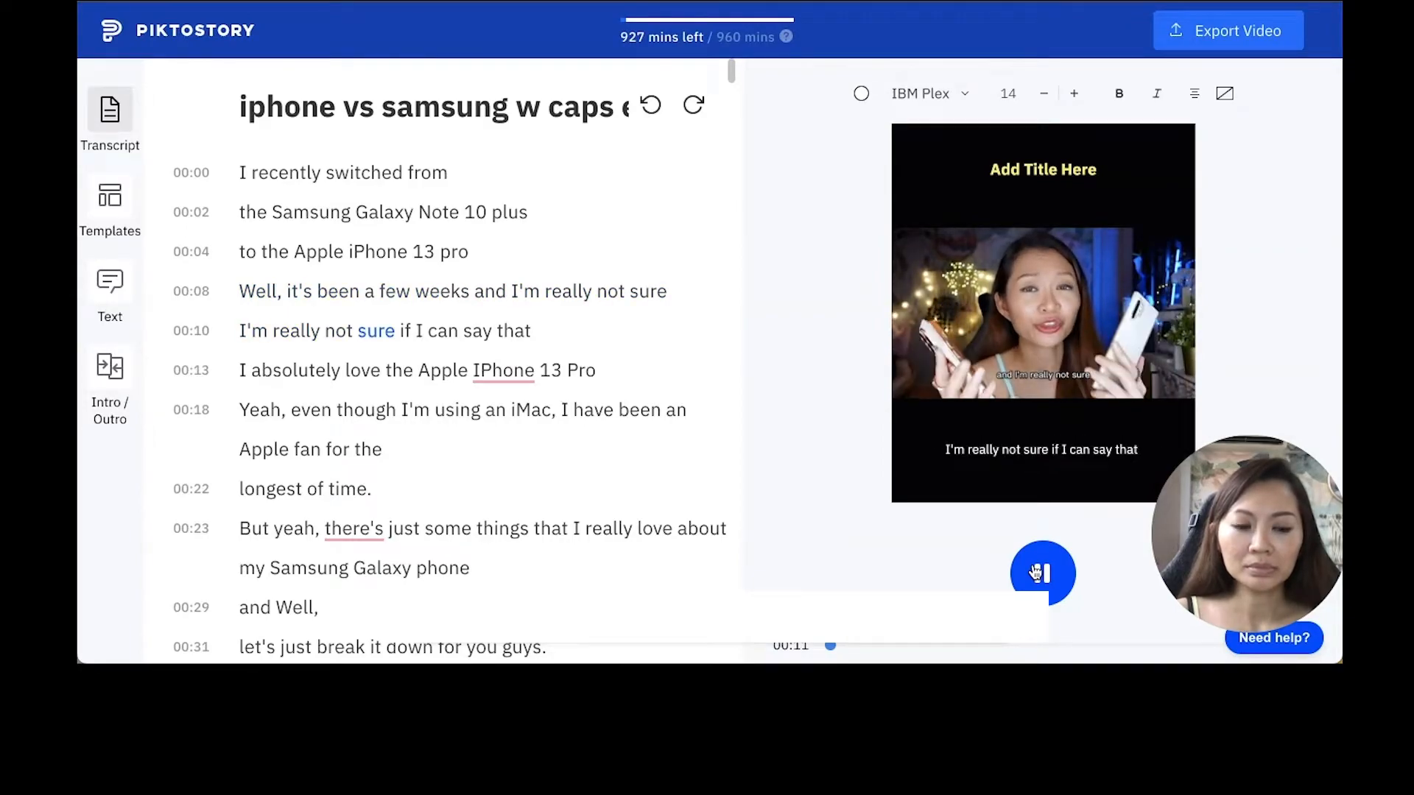
click(1036, 572)
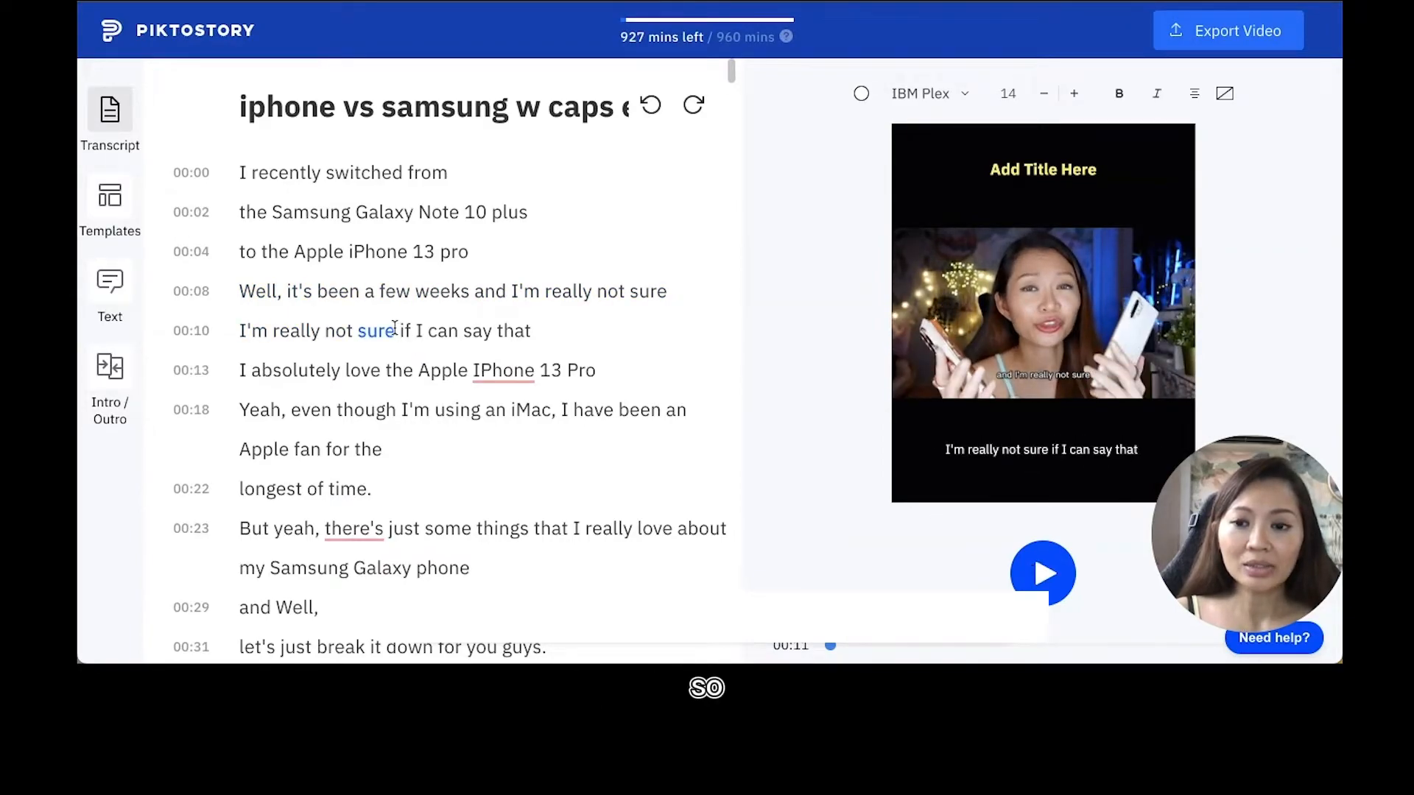
- Delete "I'm really not sure" from the 00:10 transcript line and split the 00:08 line after "weeks and"
drag(400, 333, 236, 335)
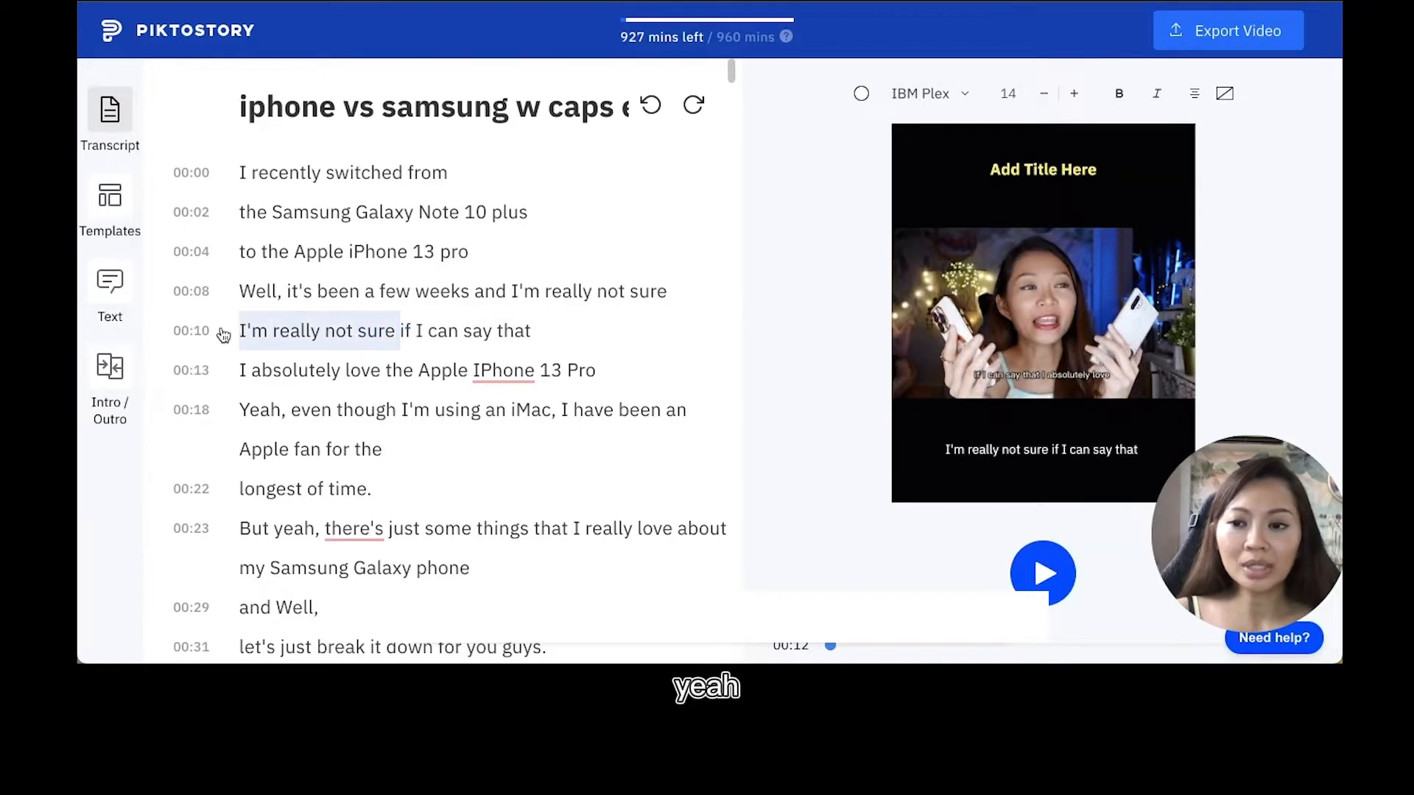
key(BackSpace)
click(261, 293)
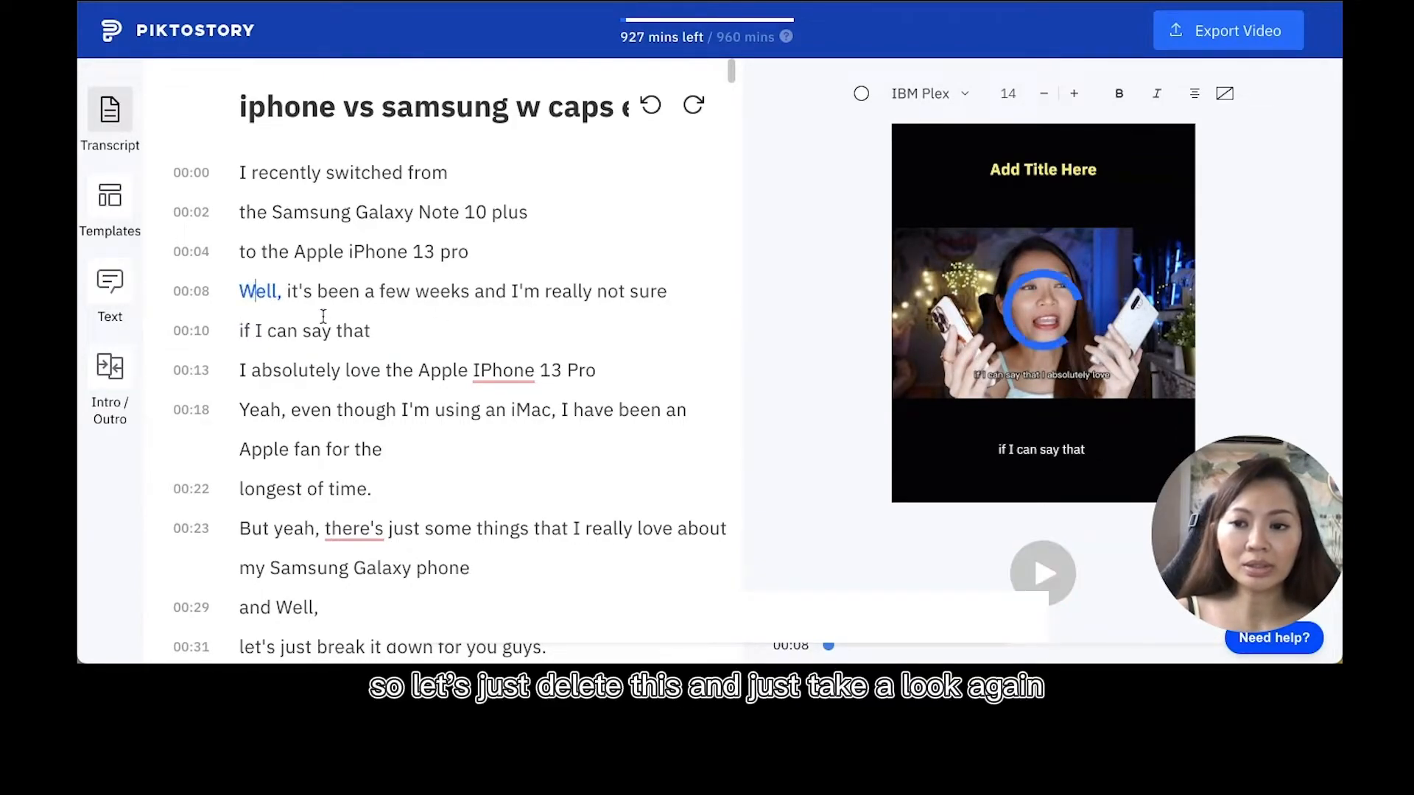
click(1041, 574)
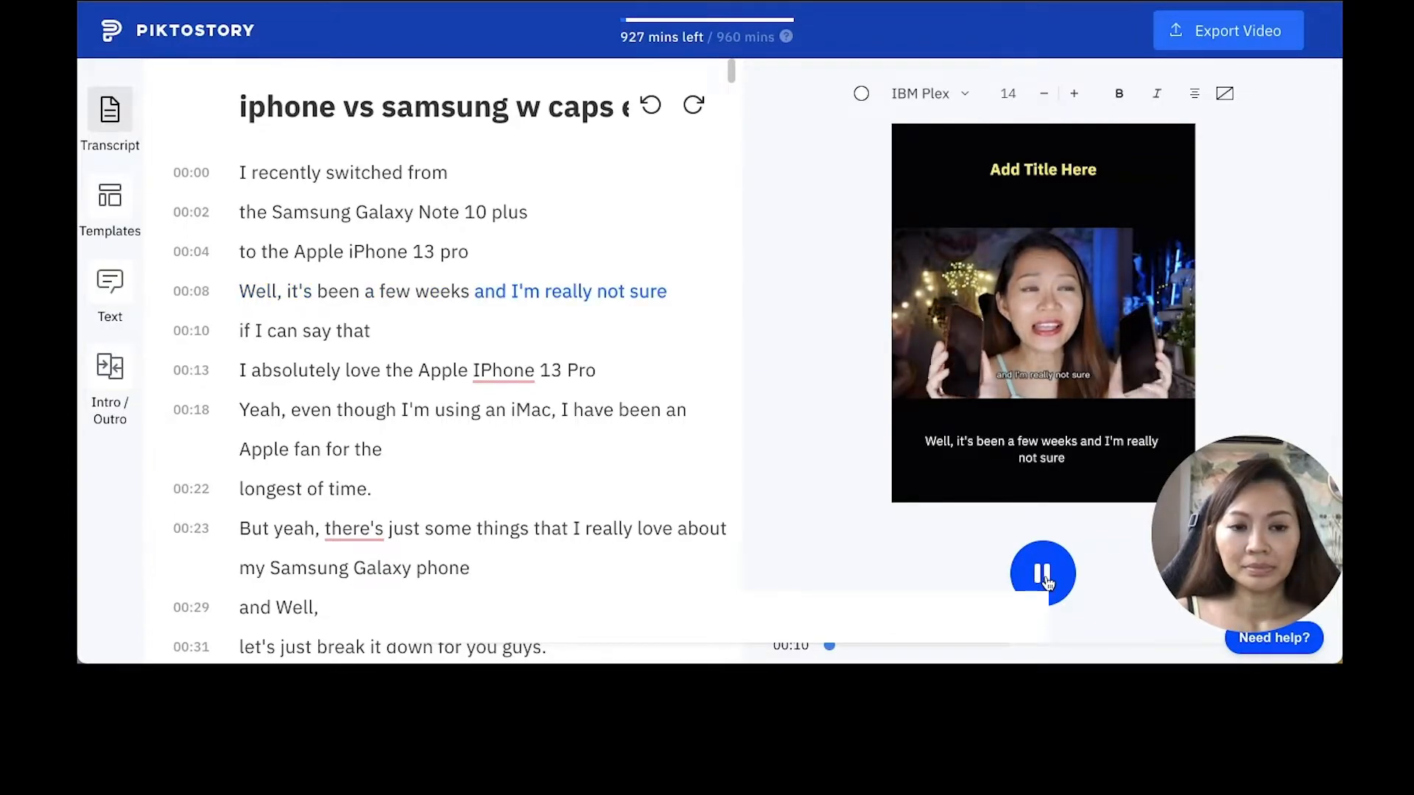
click(1044, 575)
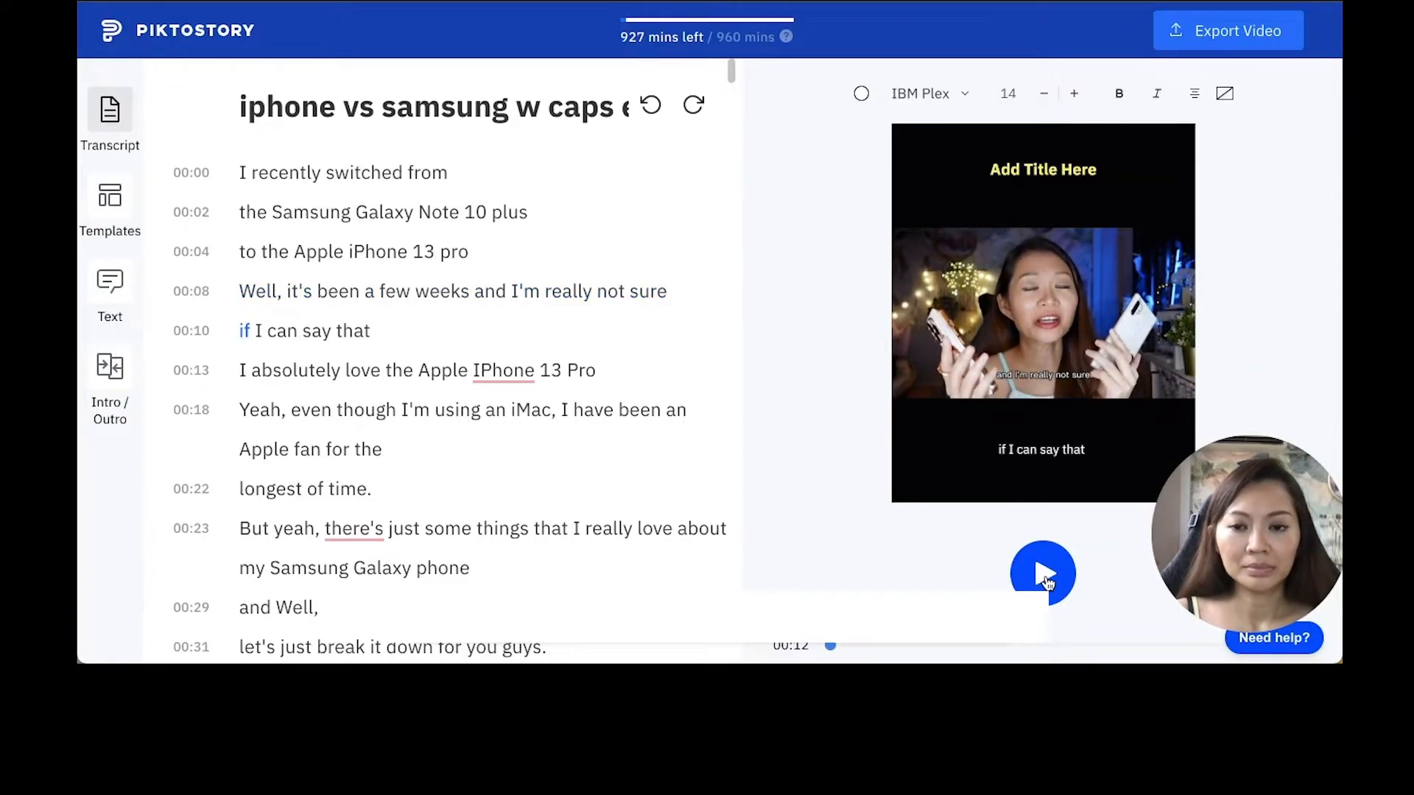
click(514, 287)
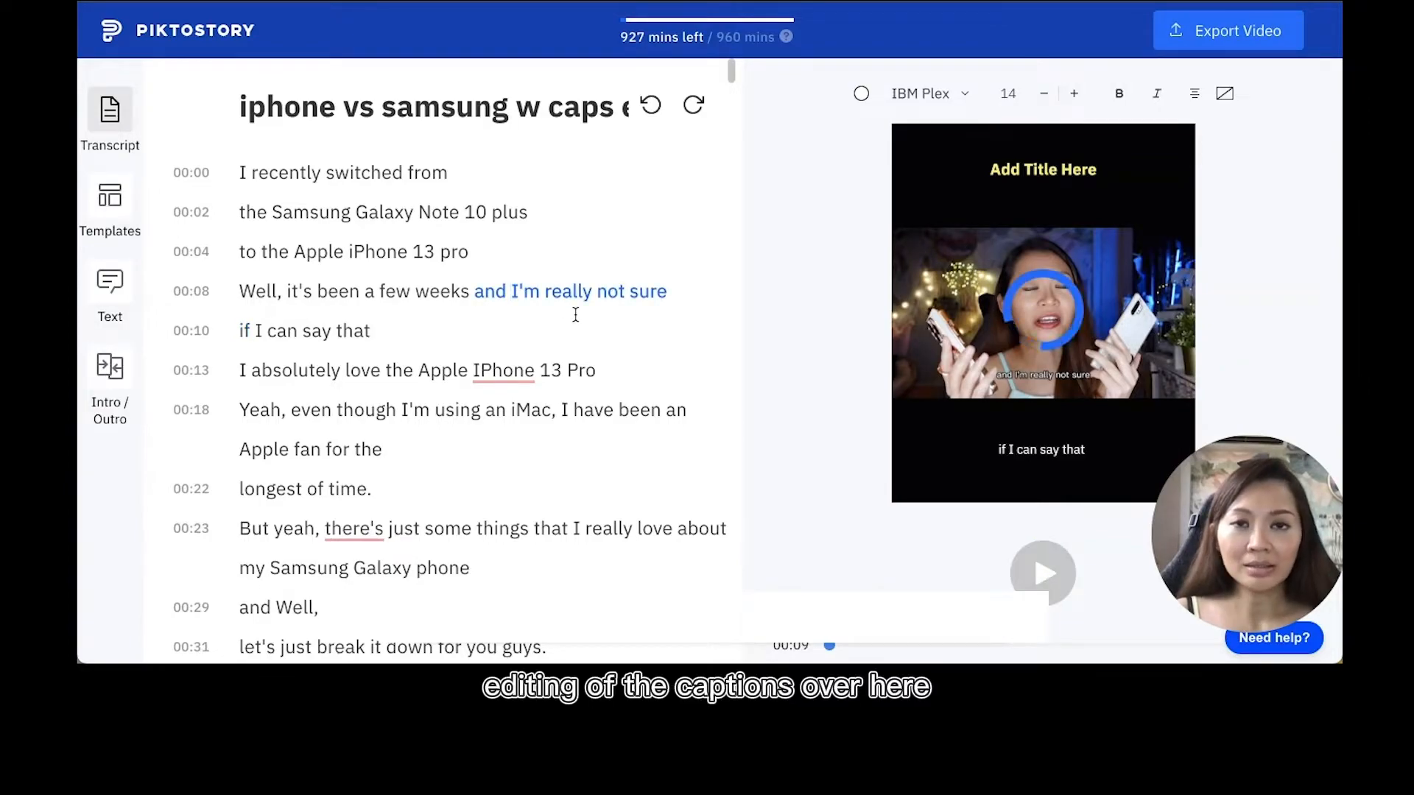
key(Return)
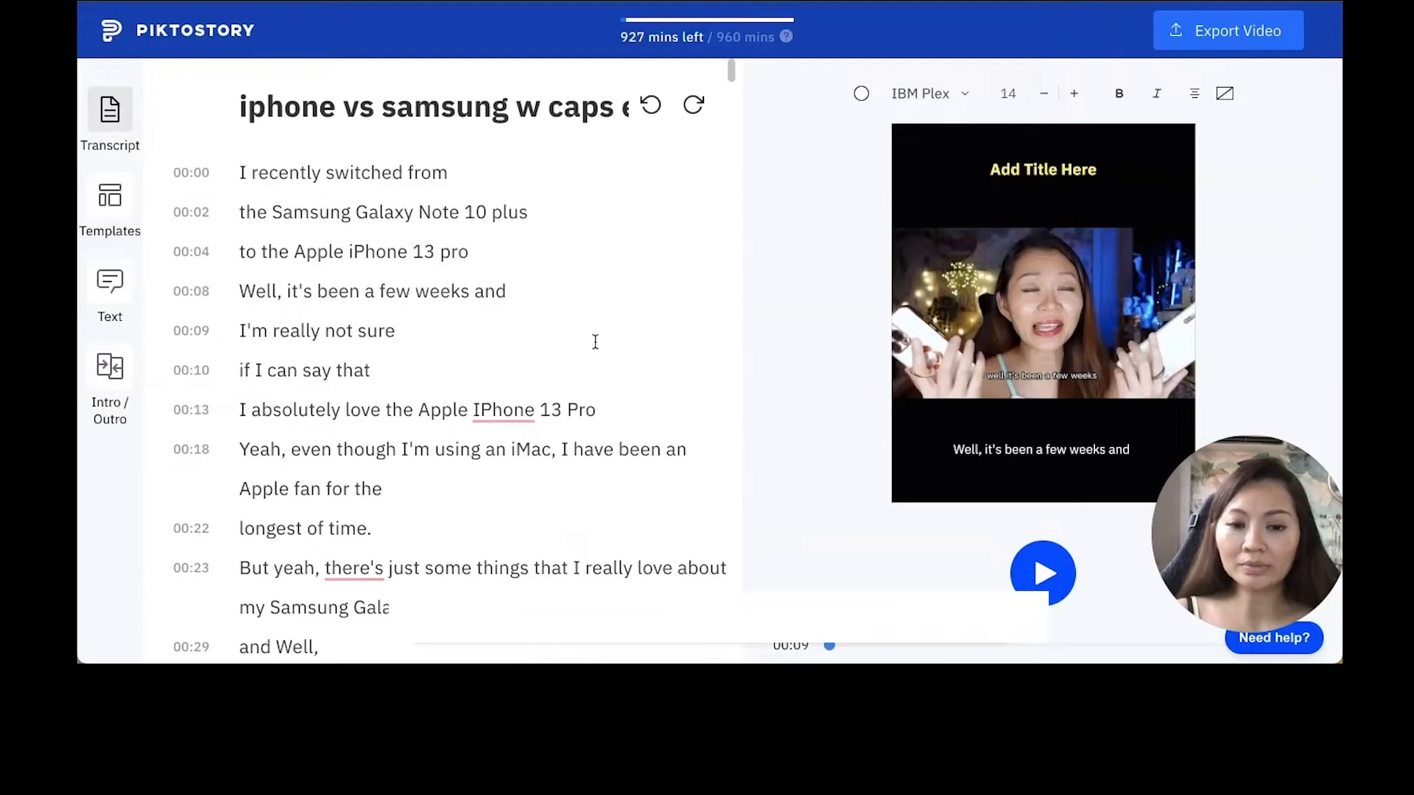
- Apply the white template with the bold black caption above the video and the orange-highlighted title below it
click(107, 202)
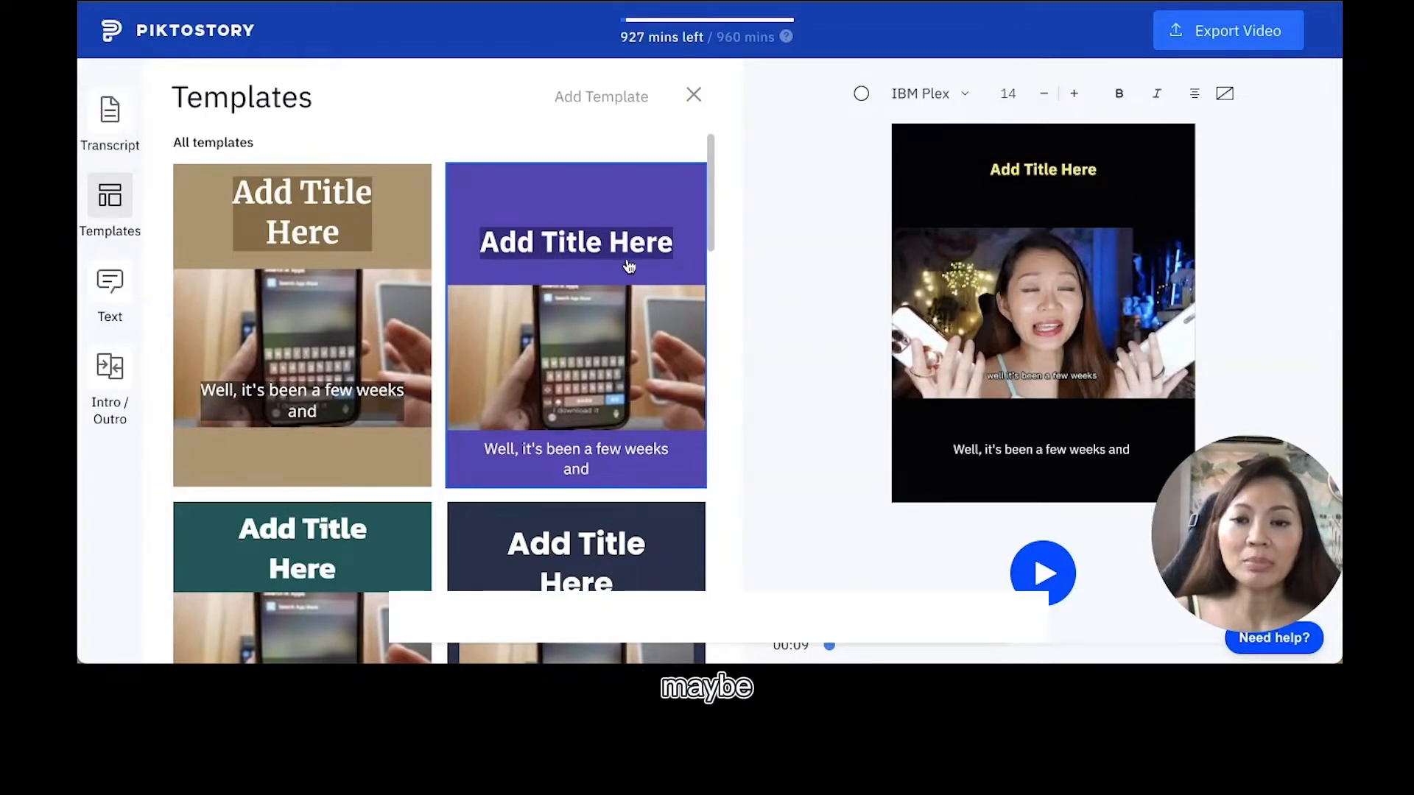
scroll(567, 250, down, 2)
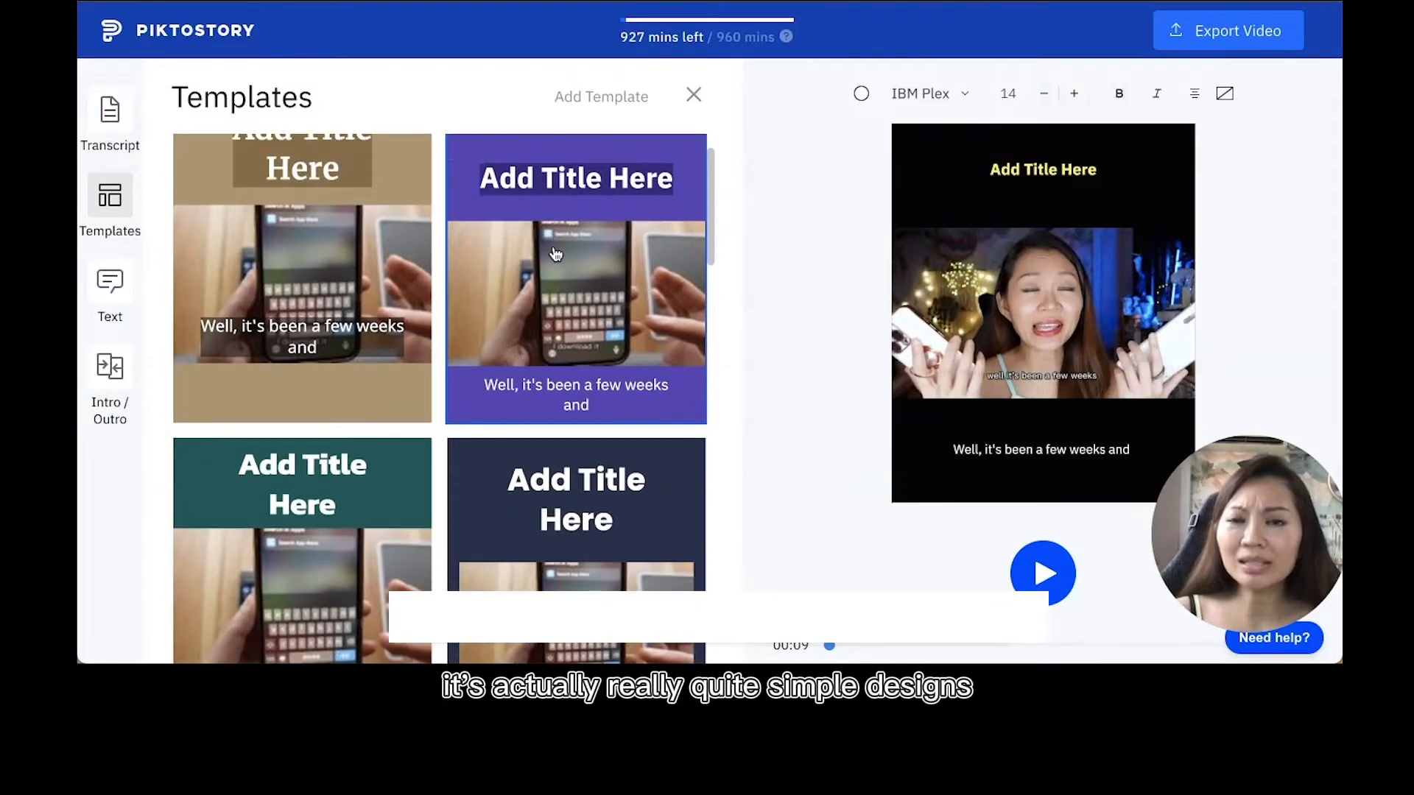
scroll(556, 254, down, 3)
scroll(556, 254, down, 5)
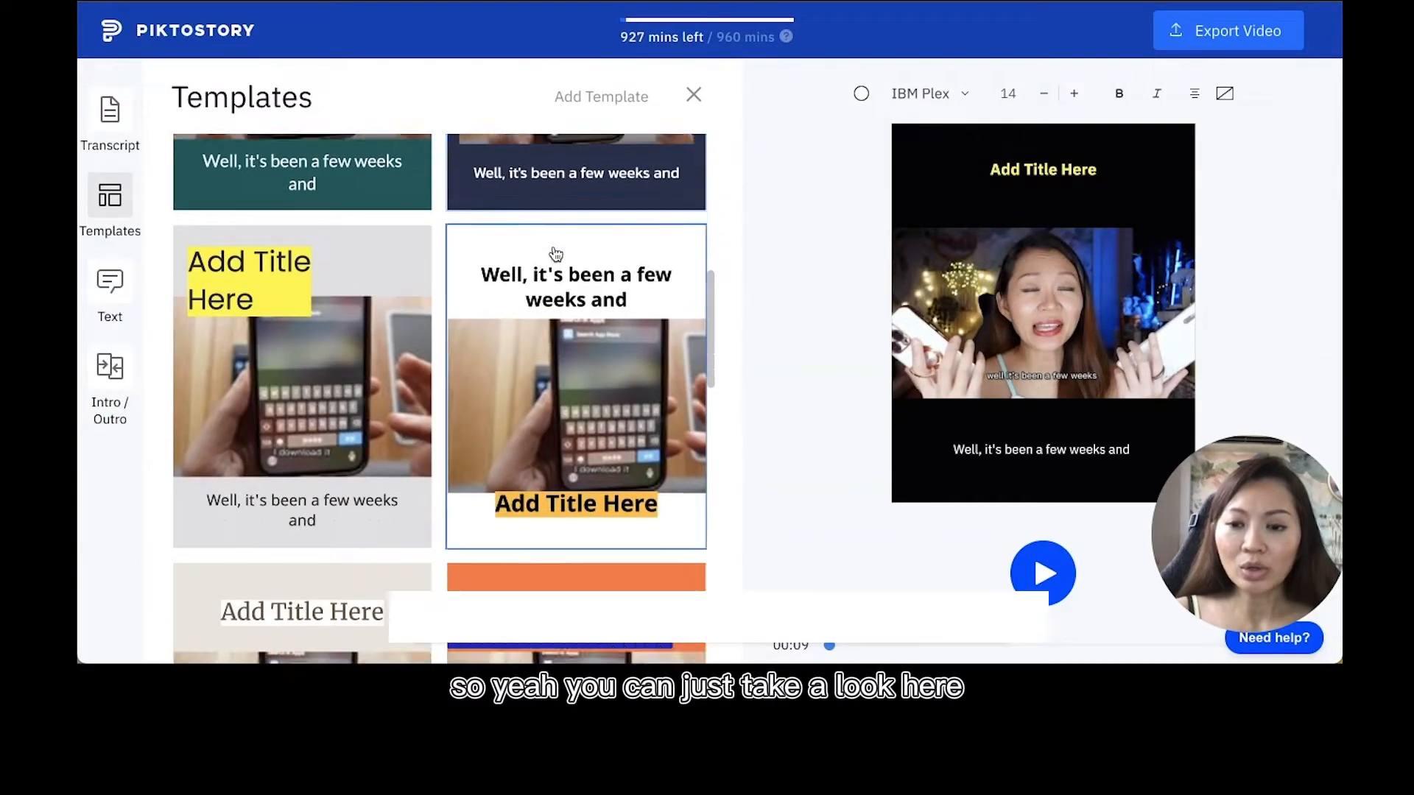
scroll(567, 258, down, 2)
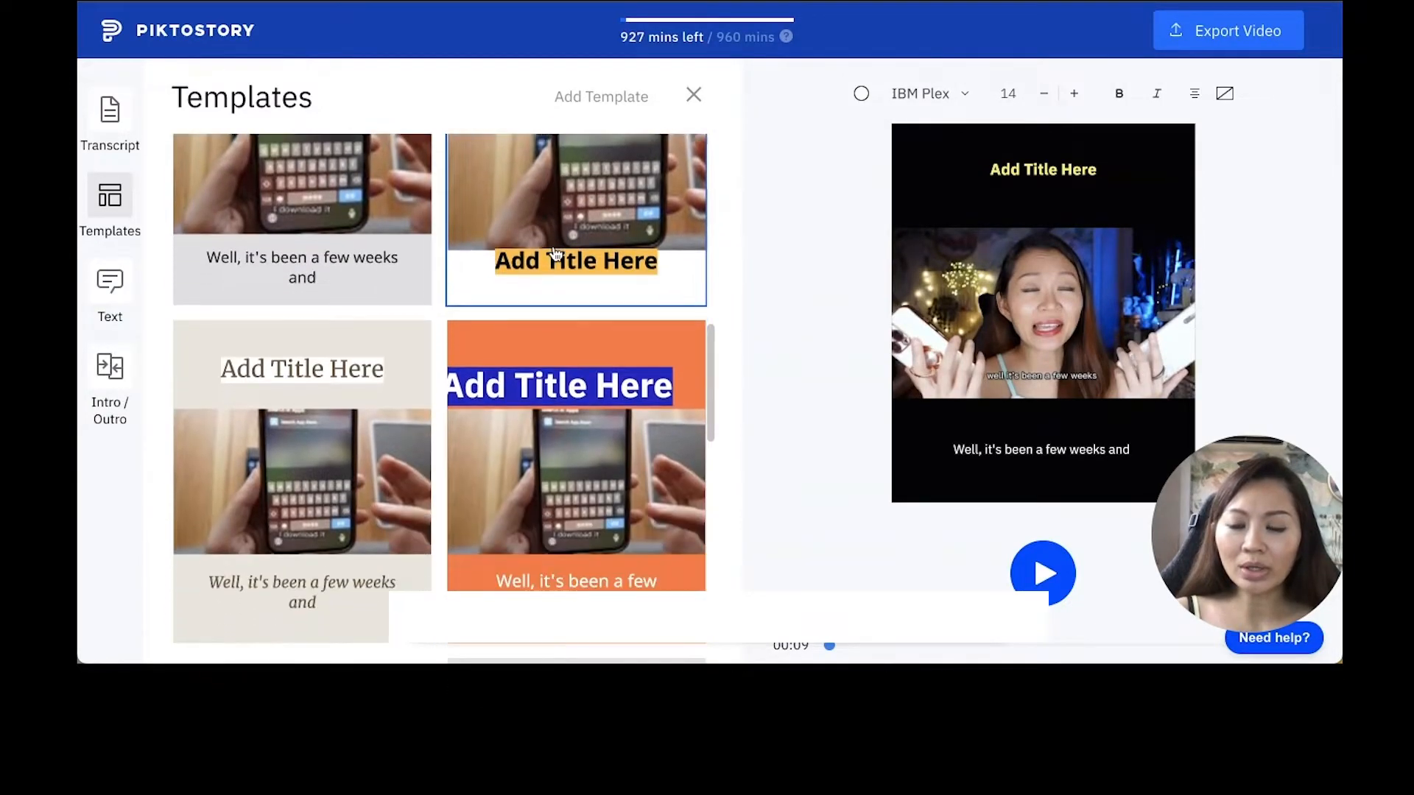
scroll(589, 264, up, 2)
click(598, 267)
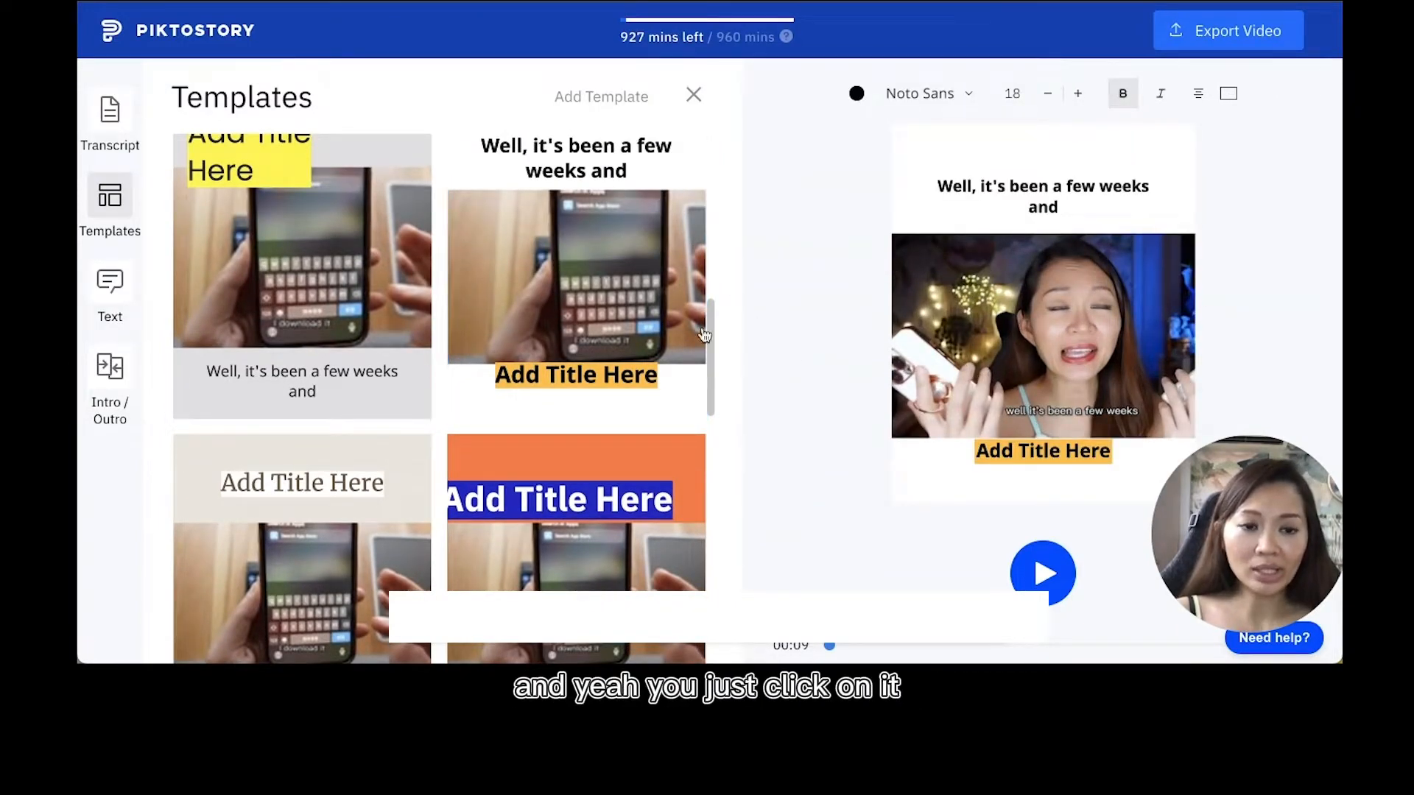
scroll(593, 373, down, 10)
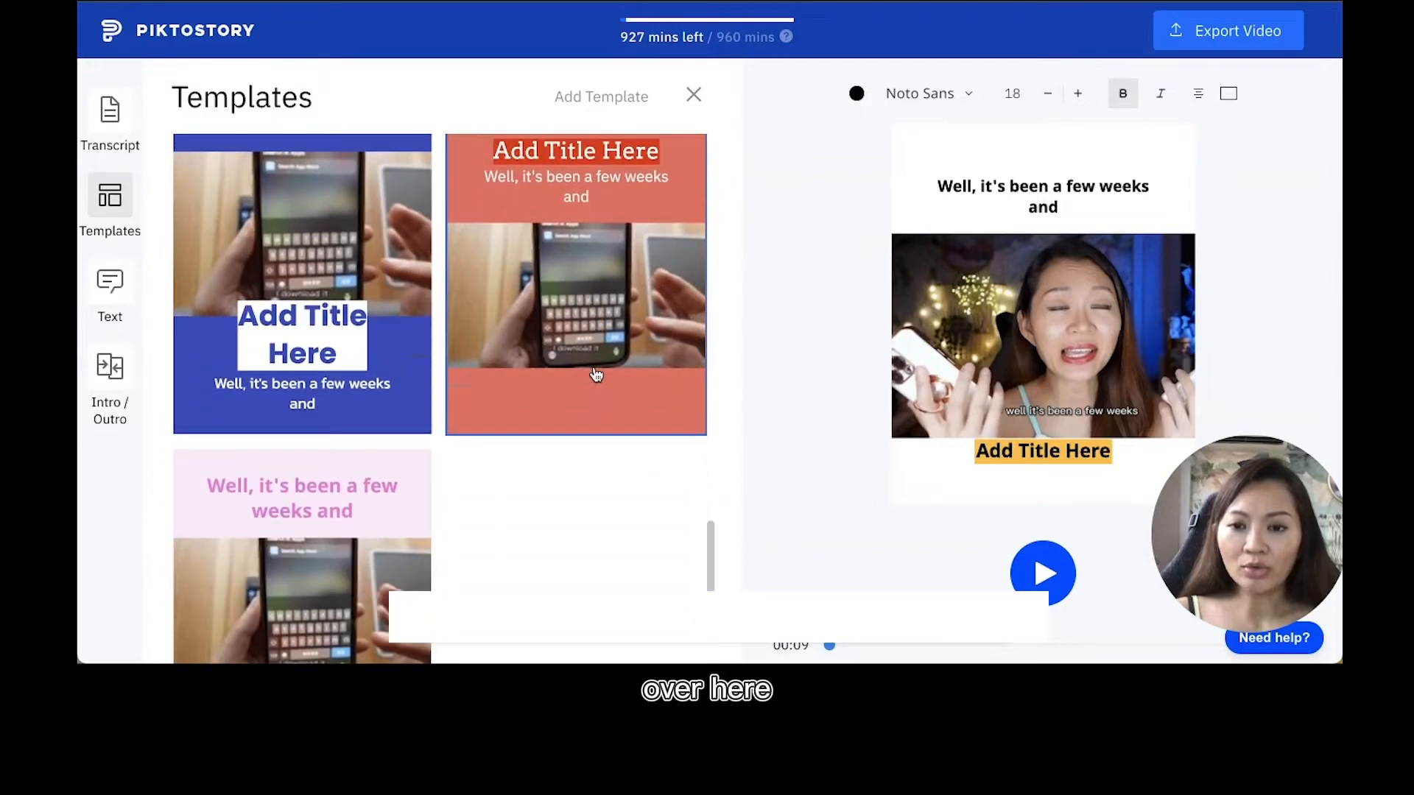
scroll(594, 366, up, 5)
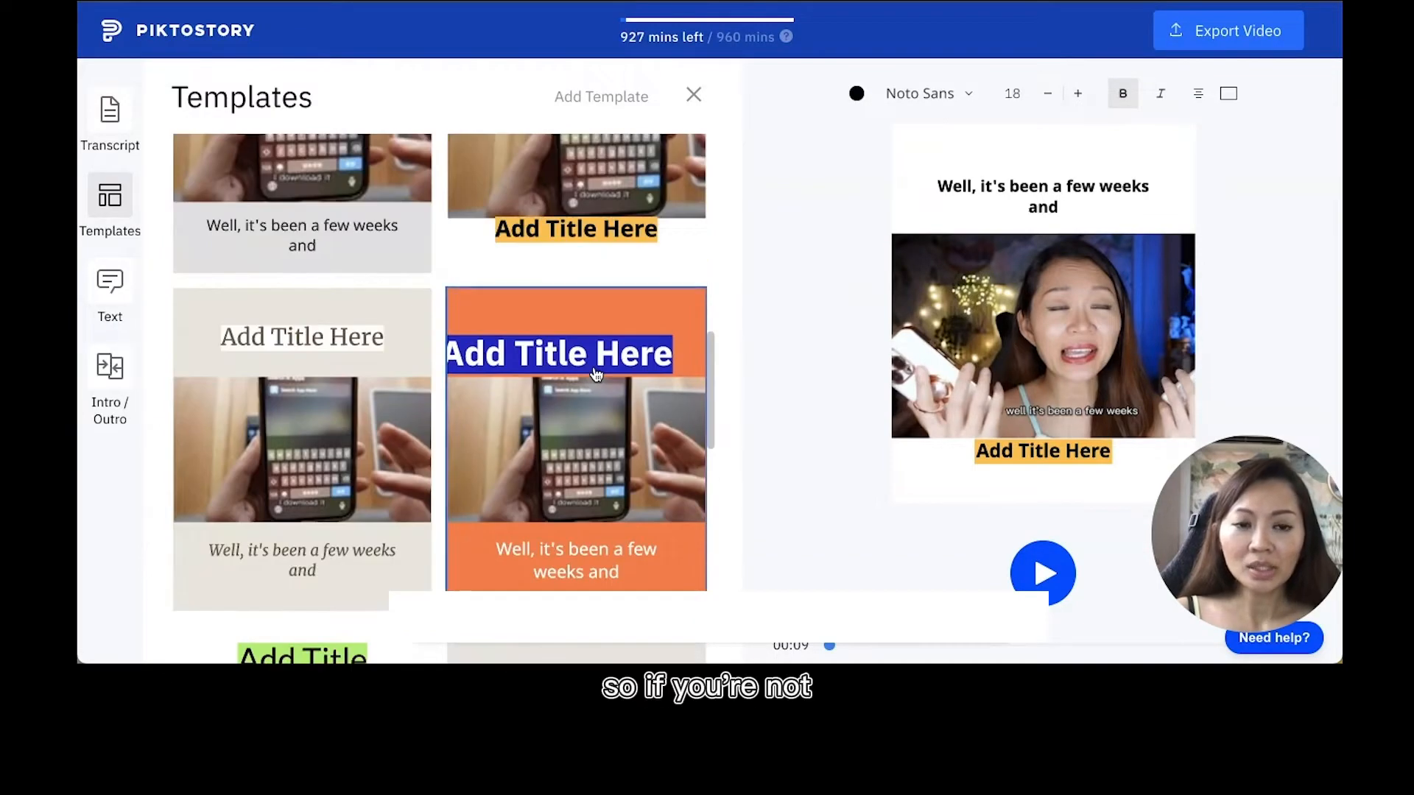
- Move the caption above the video slightly higher and change its text color to hot pink
click(1010, 178)
drag(1030, 192, 1037, 178)
click(856, 95)
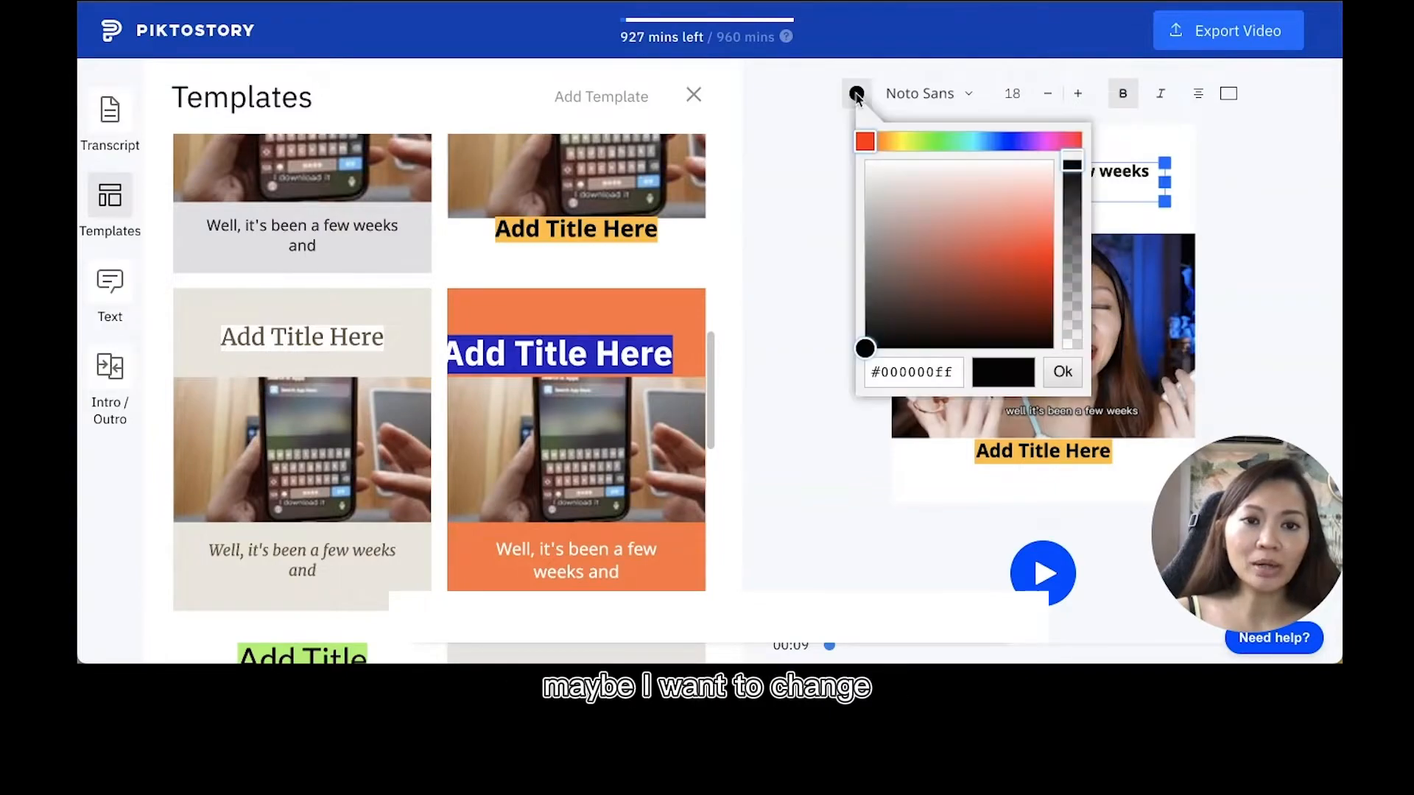
click(1051, 141)
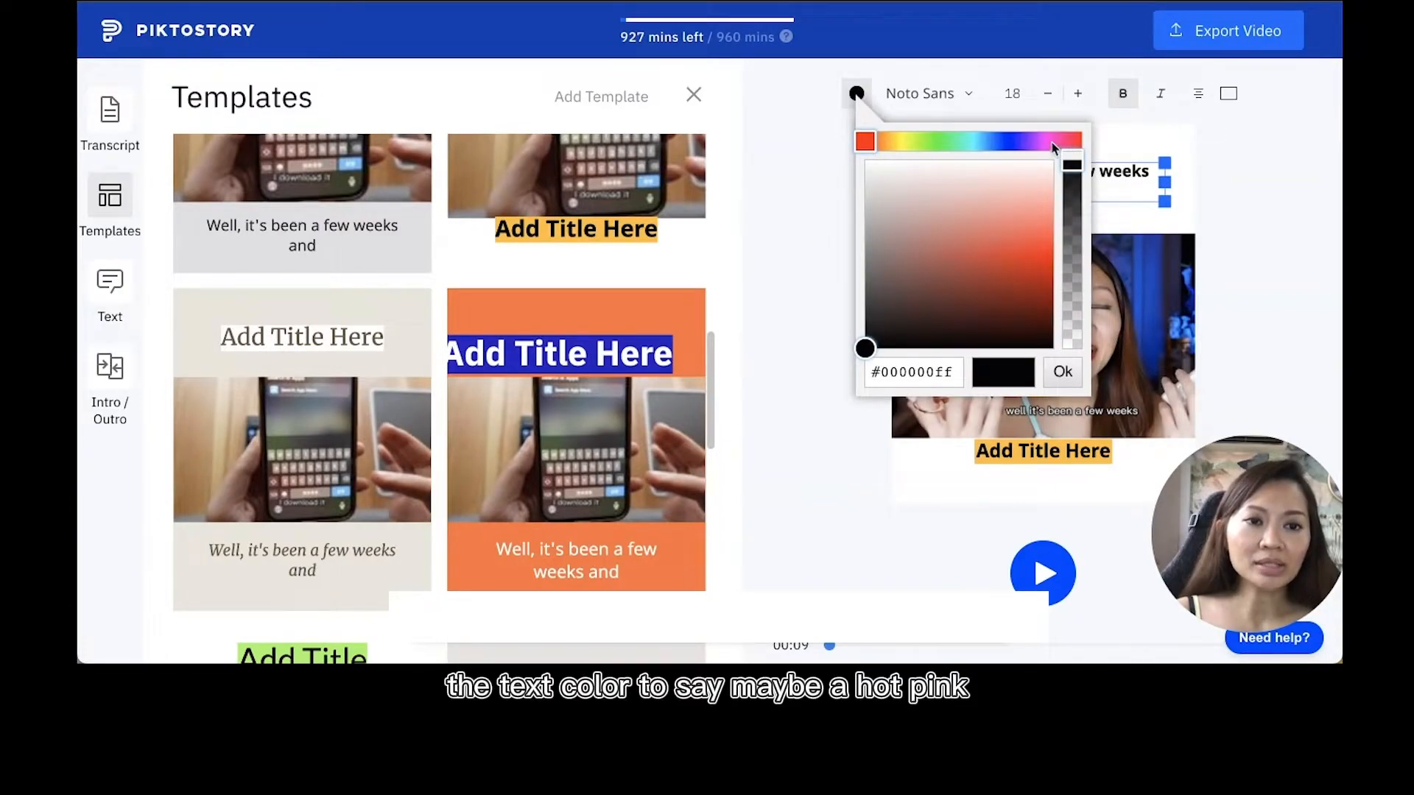
drag(1057, 208, 1053, 243)
click(1260, 235)
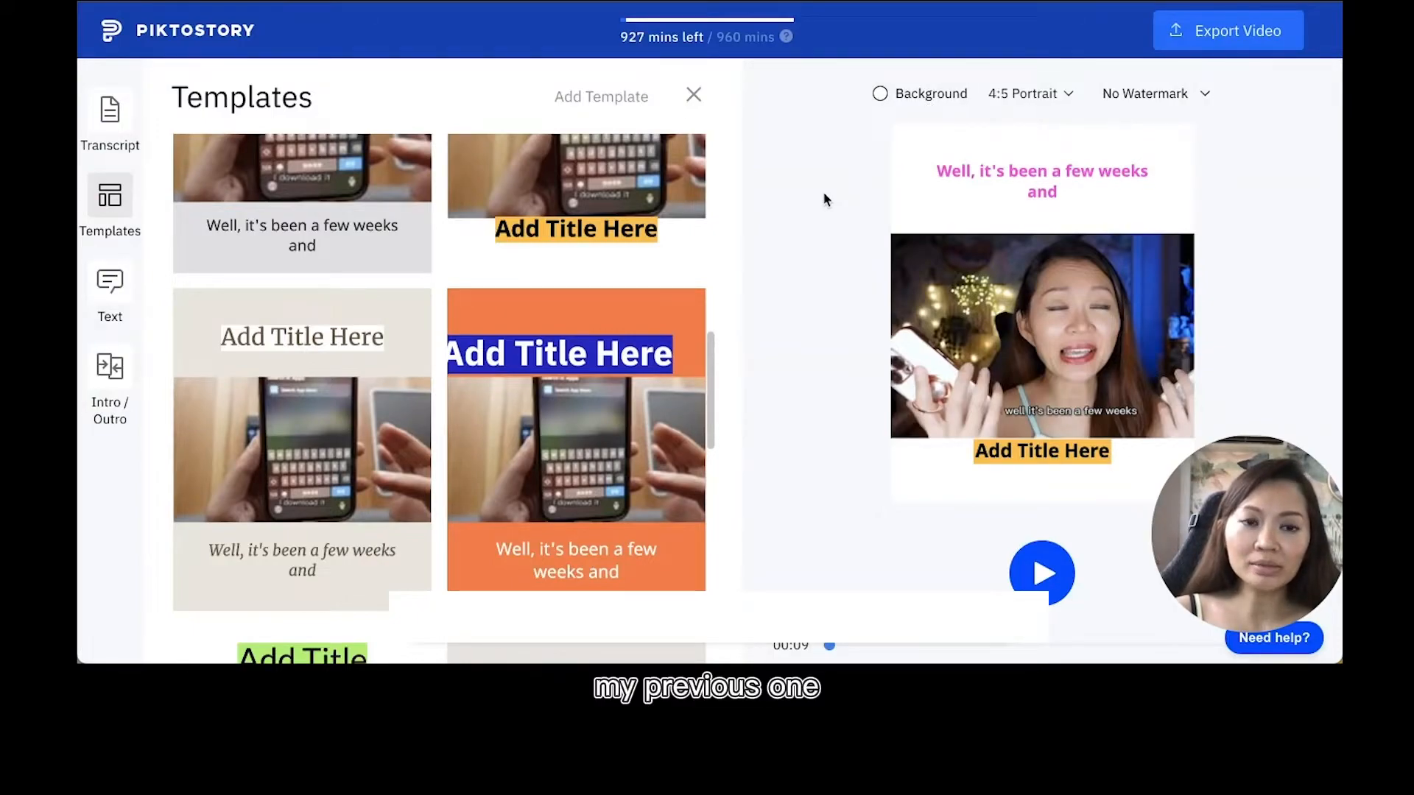
- Change the canvas background color from white to black
click(927, 95)
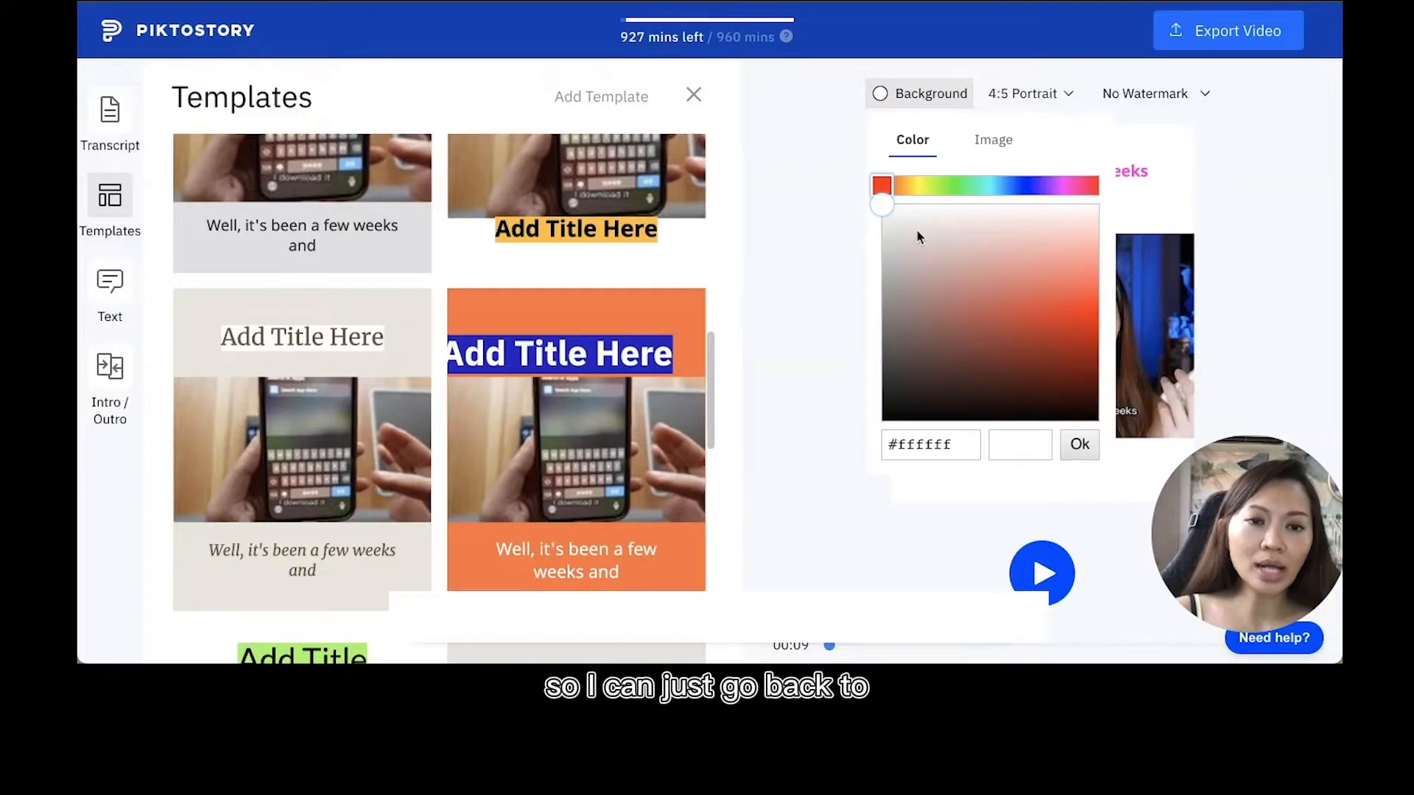
drag(882, 206, 882, 423)
click(1213, 302)
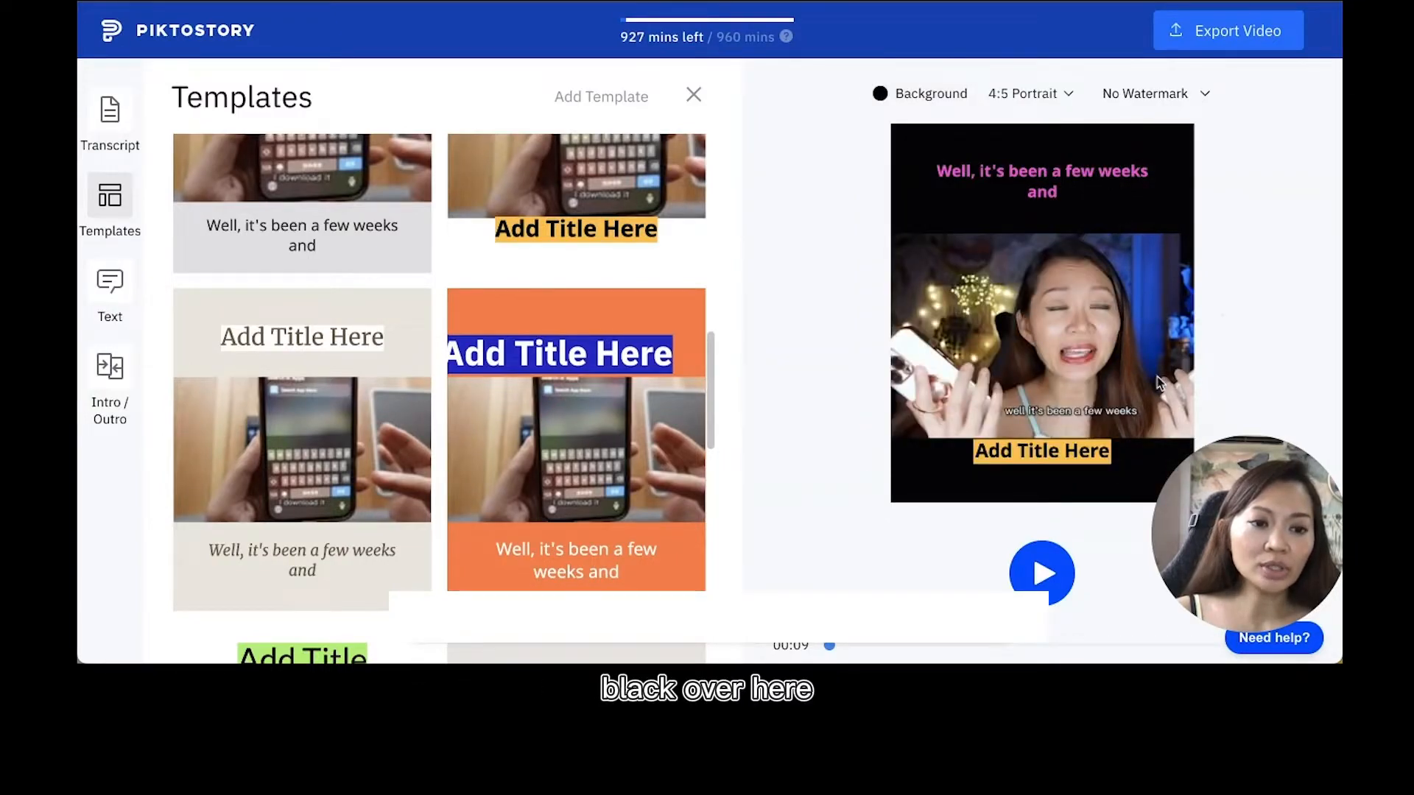
- Reposition the layout elements: lower the title slightly, nudge the caption up, and raise the video to just below the caption
click(1050, 463)
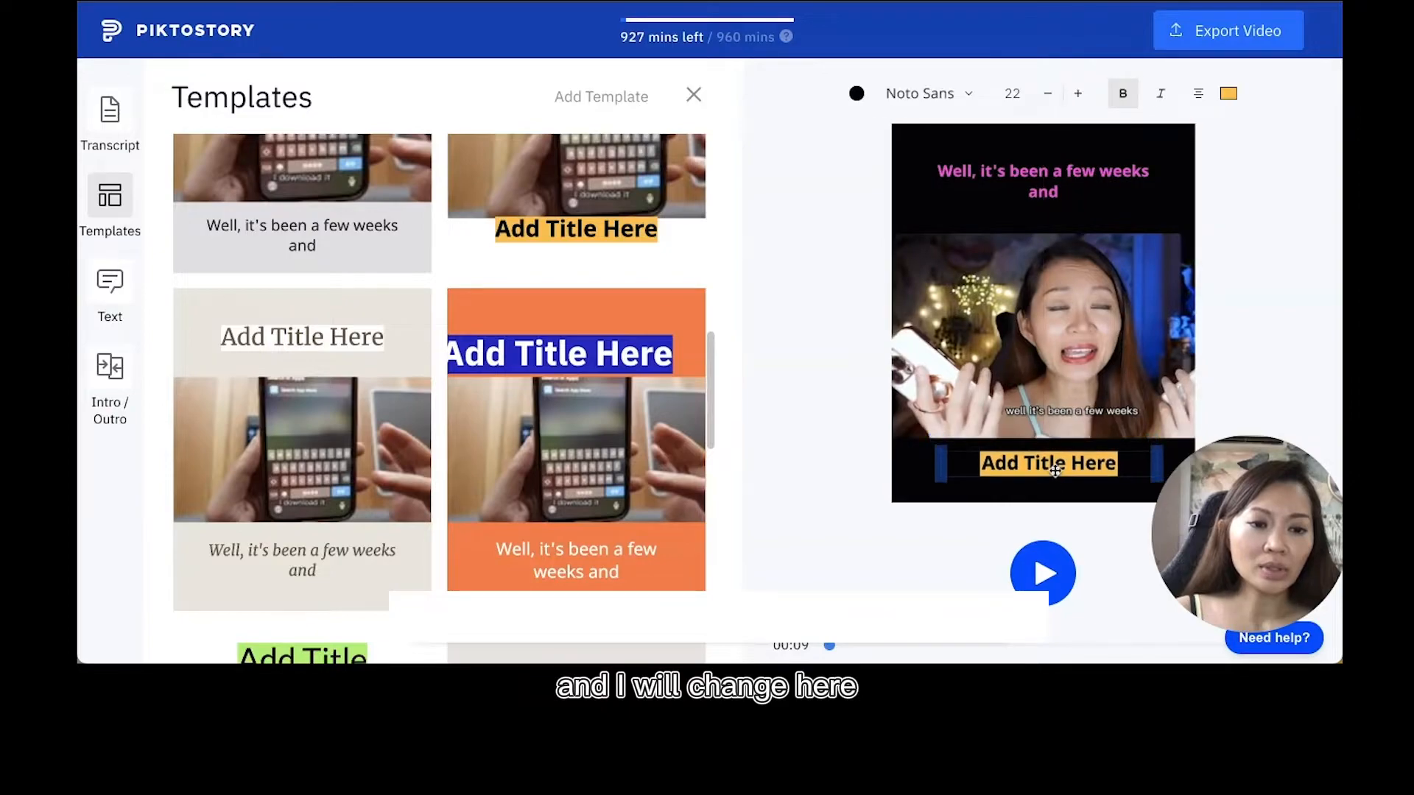
click(1051, 199)
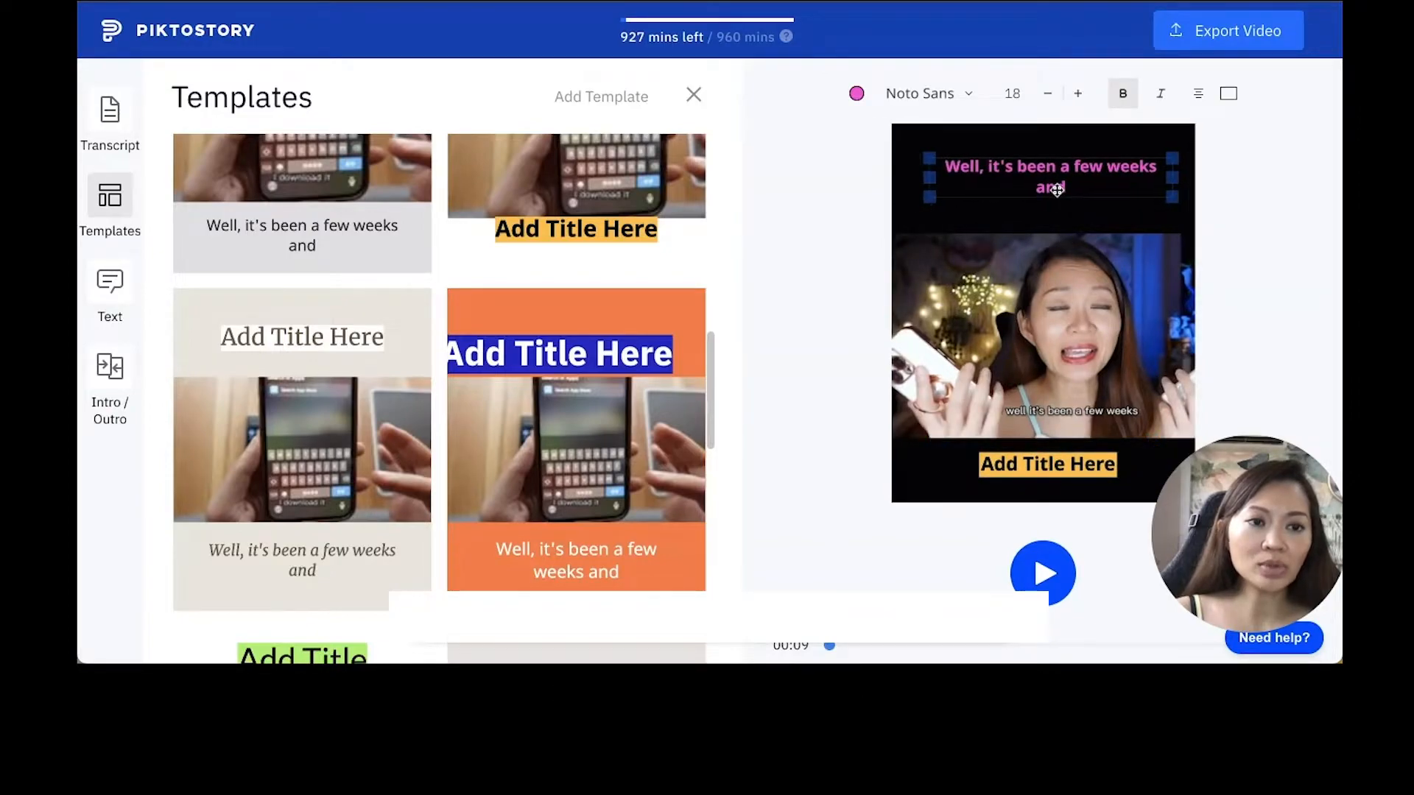
click(1067, 321)
drag(1067, 322, 1065, 295)
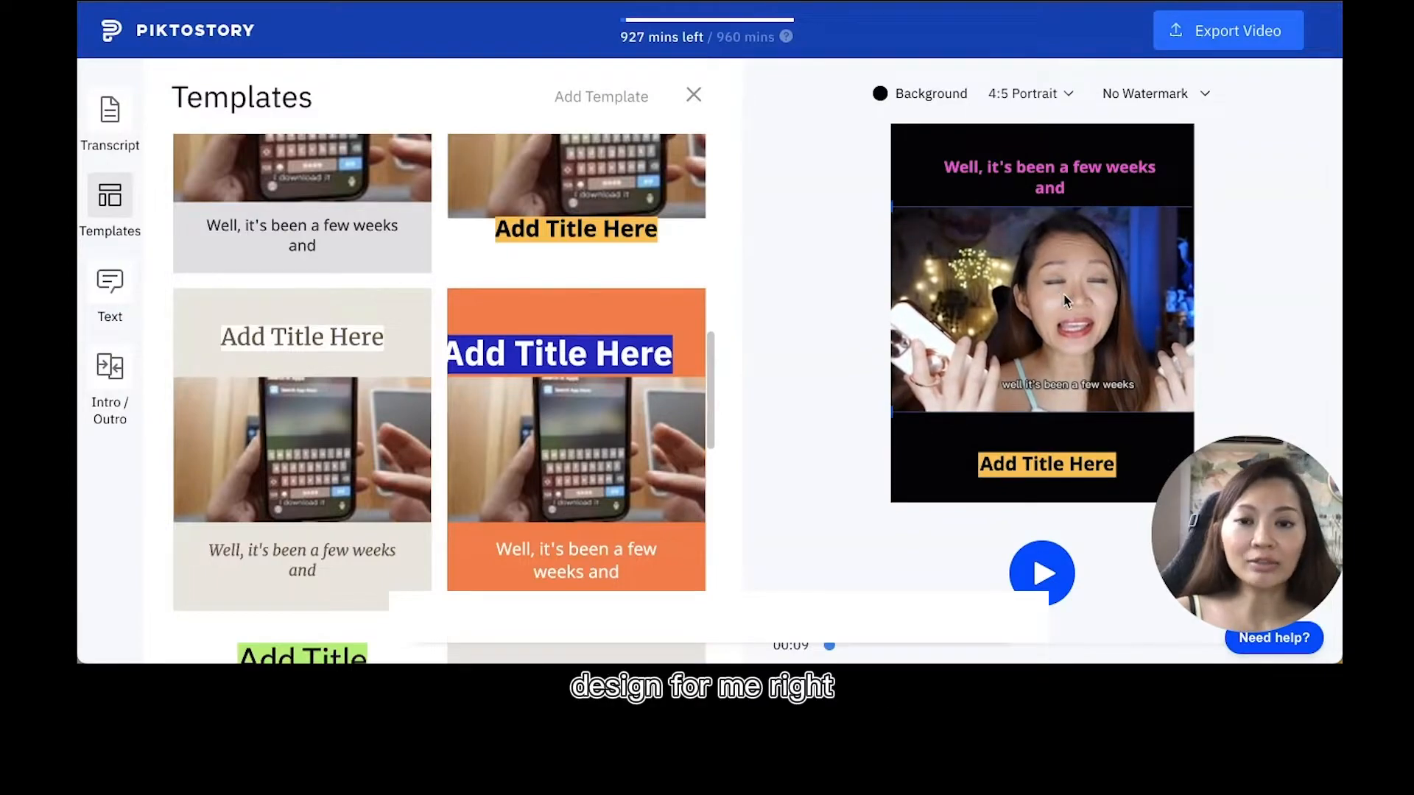
- Save the current design as a template named "Hot Pink"
click(629, 99)
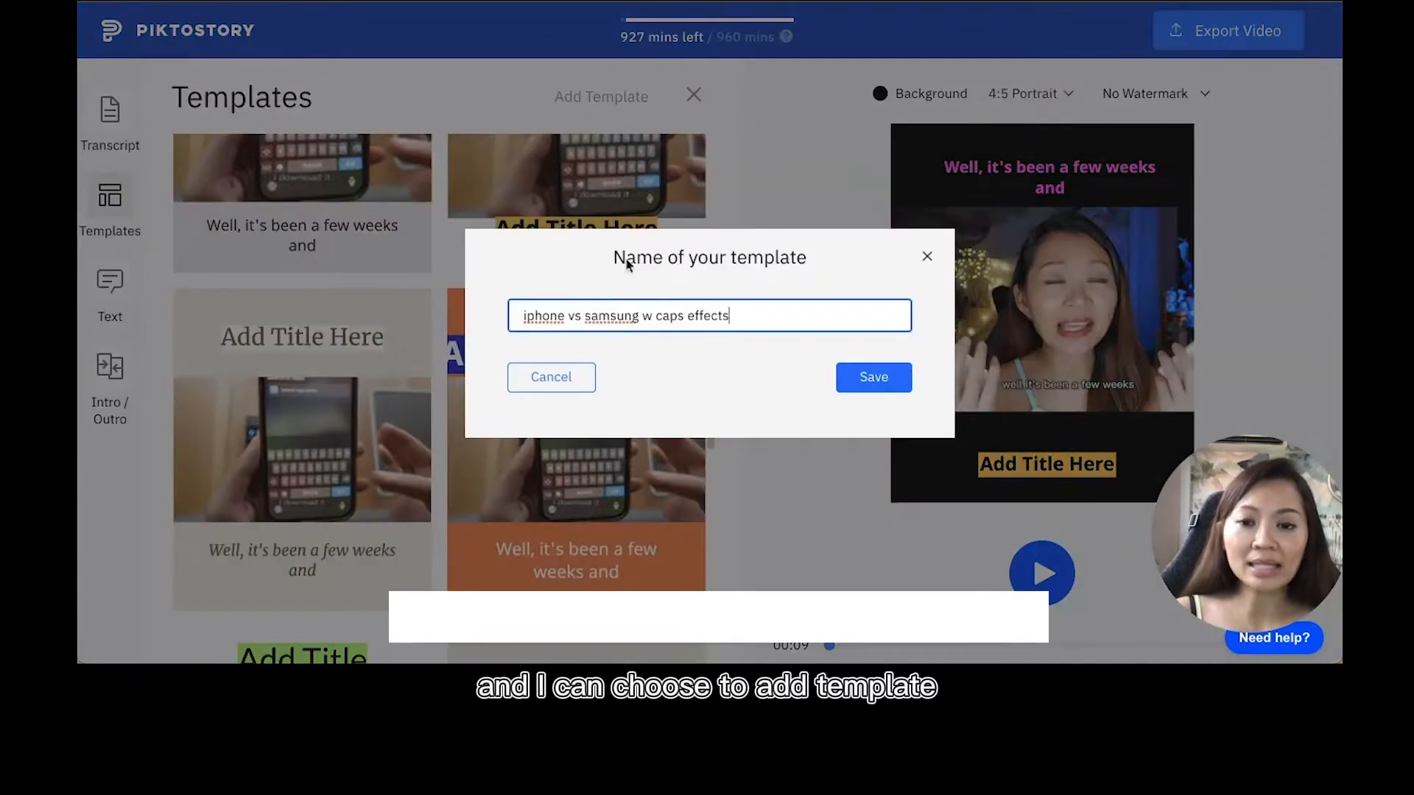
triple_click(647, 312)
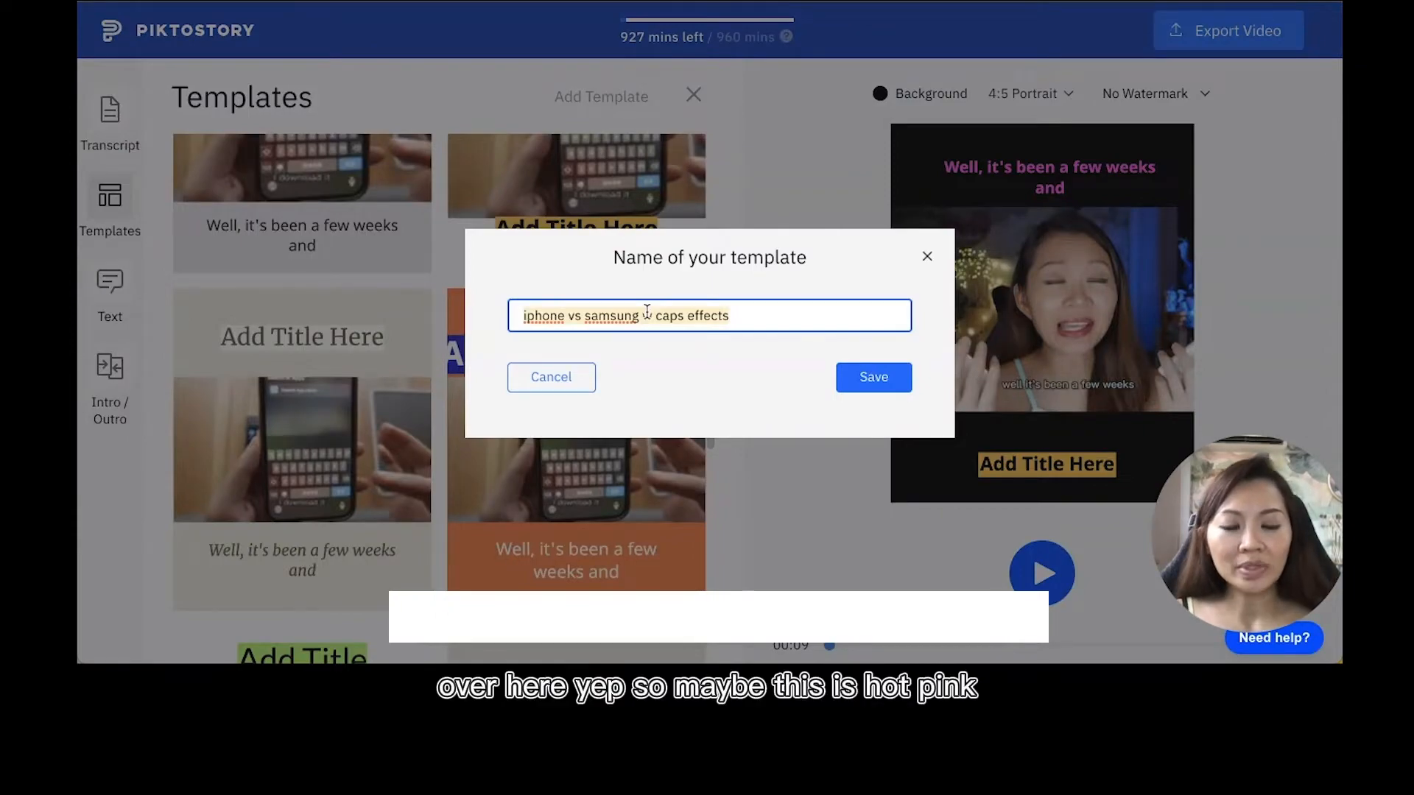
text(Ho)
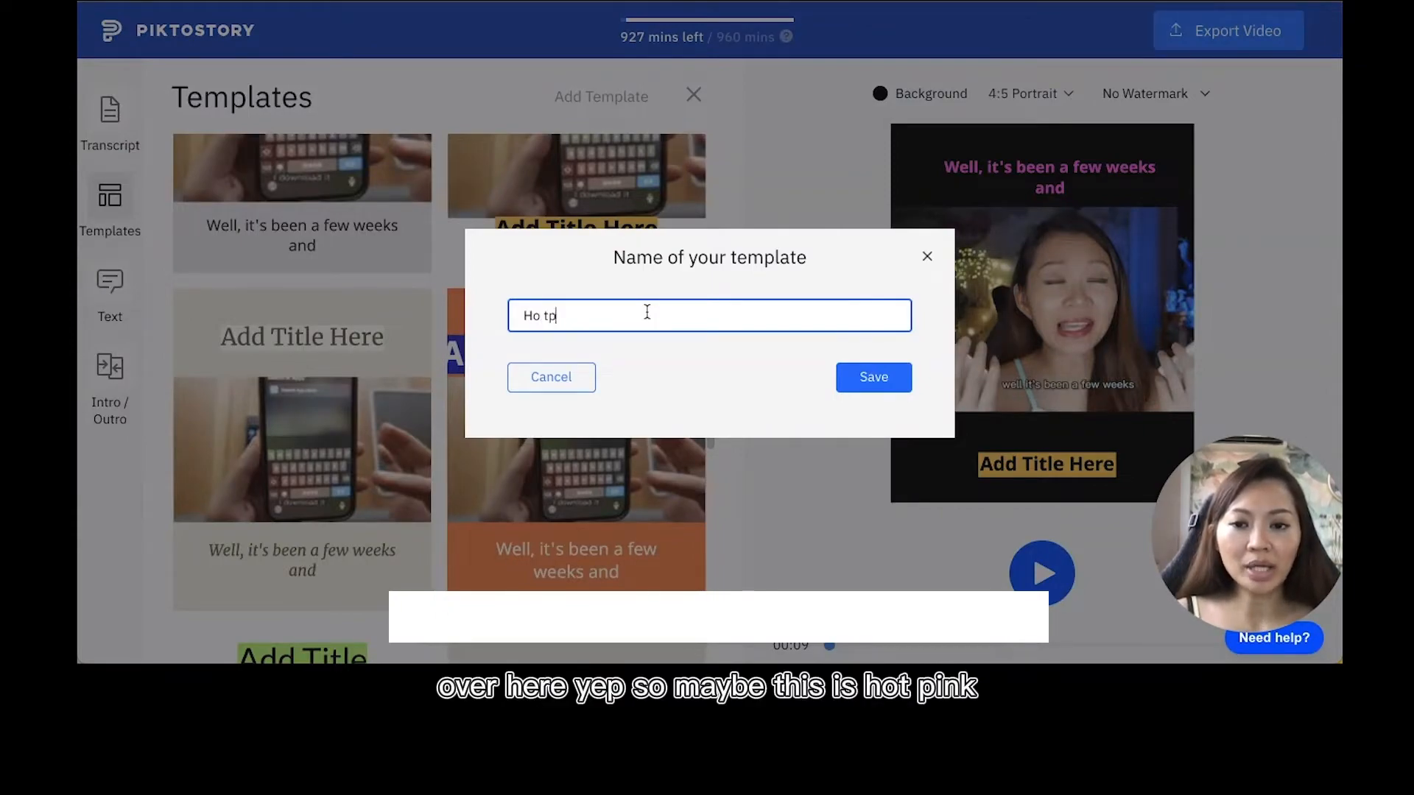
text(t Pi)
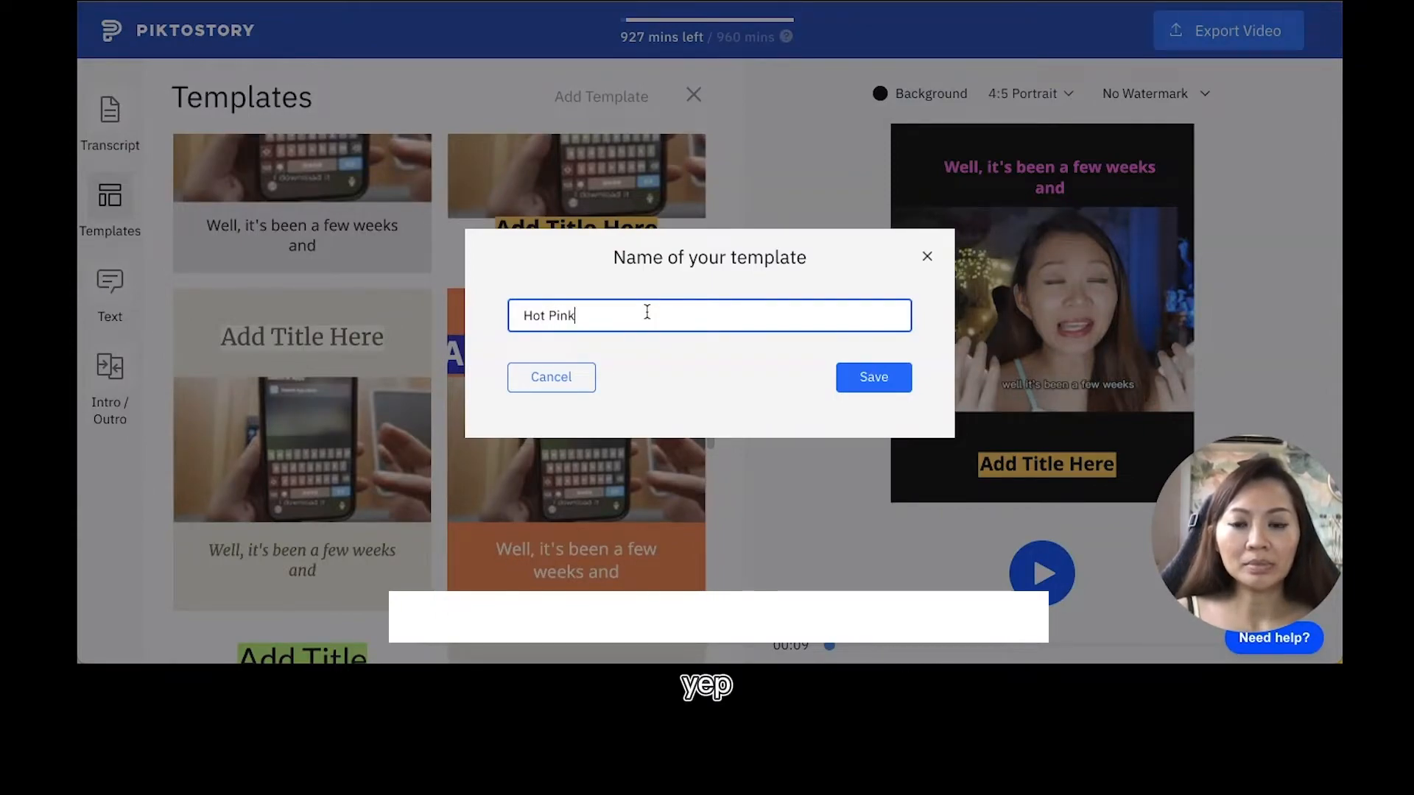
text(nk)
click(876, 378)
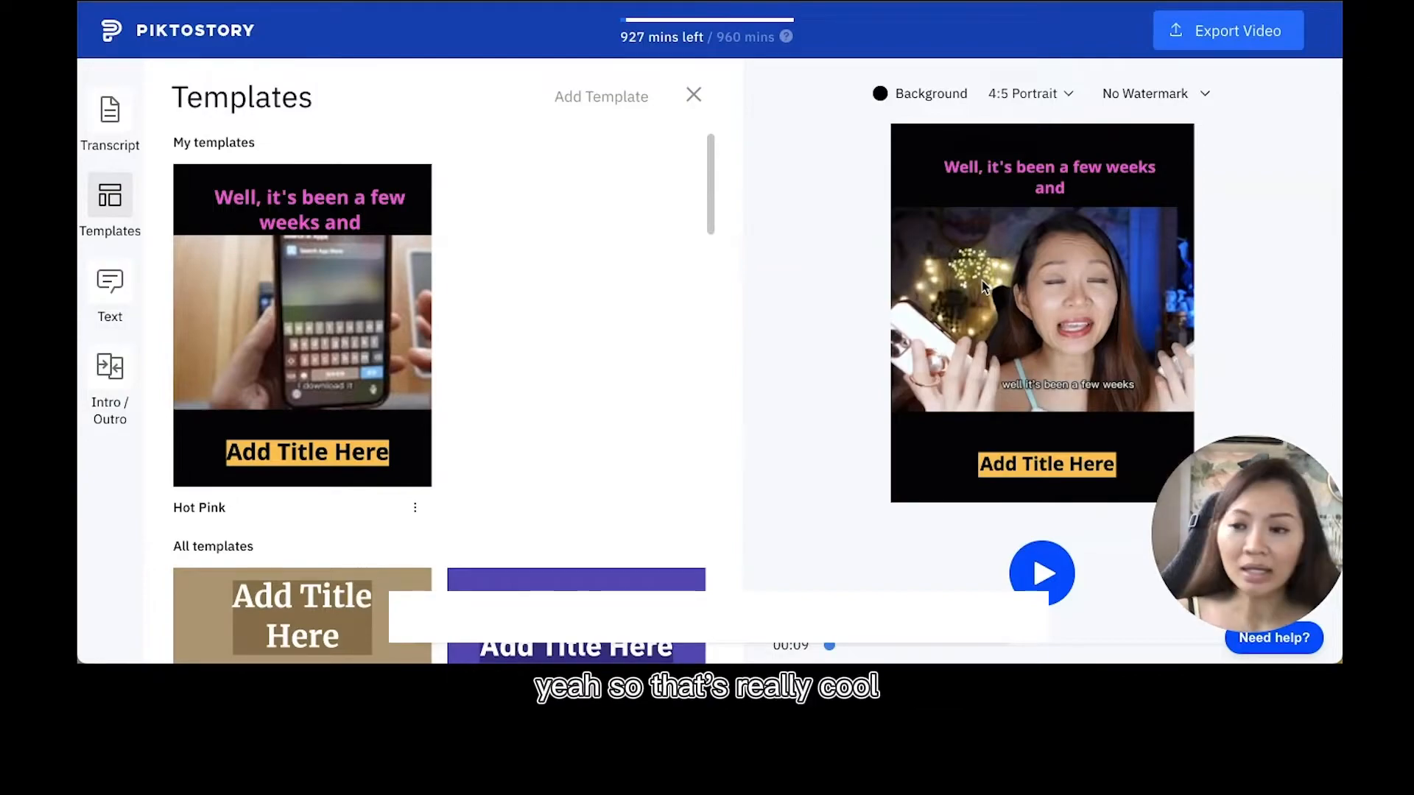
- Try several caption text styles, apply the bold white shadowed one, and move the caption slightly higher above the video
click(92, 297)
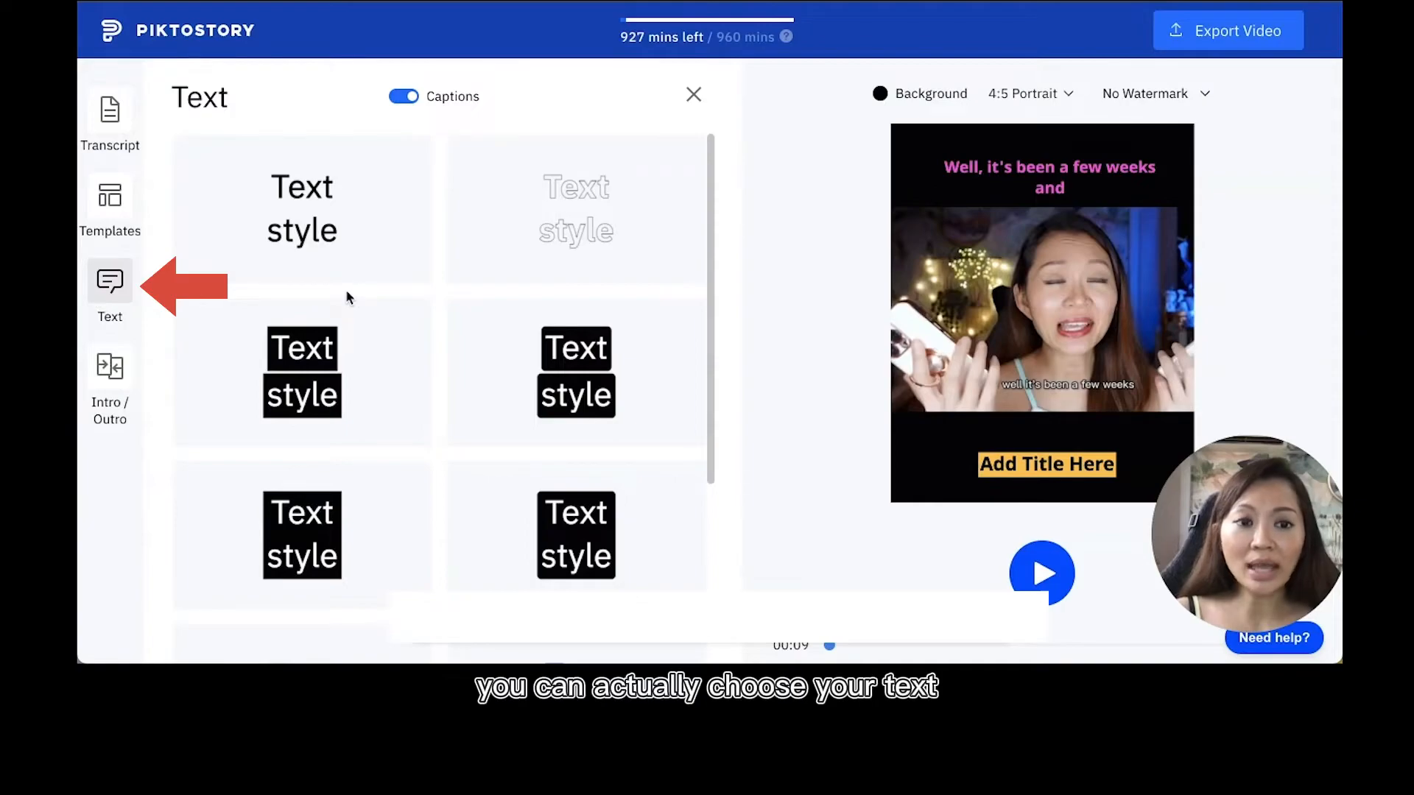
click(333, 230)
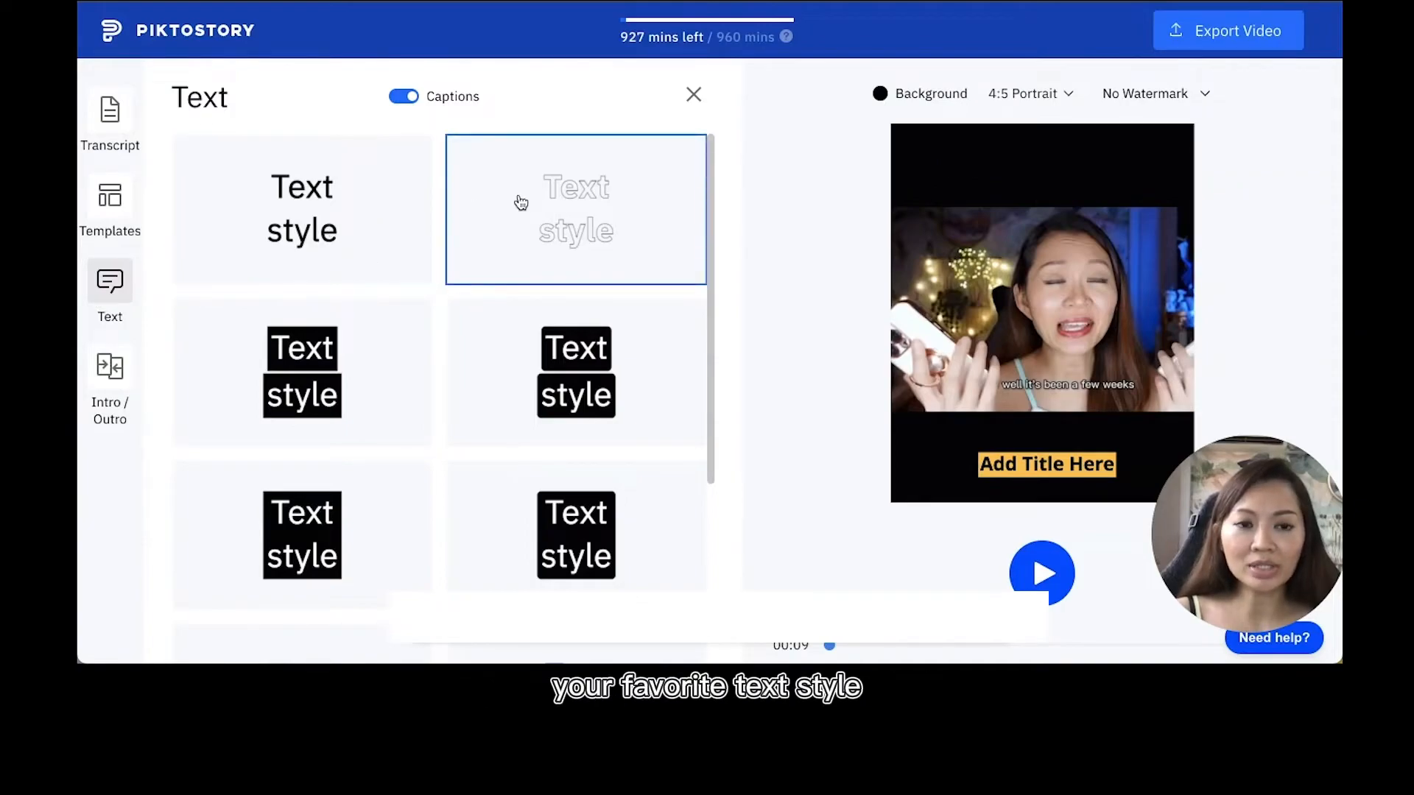
click(515, 427)
scroll(515, 426, down, 4)
click(587, 433)
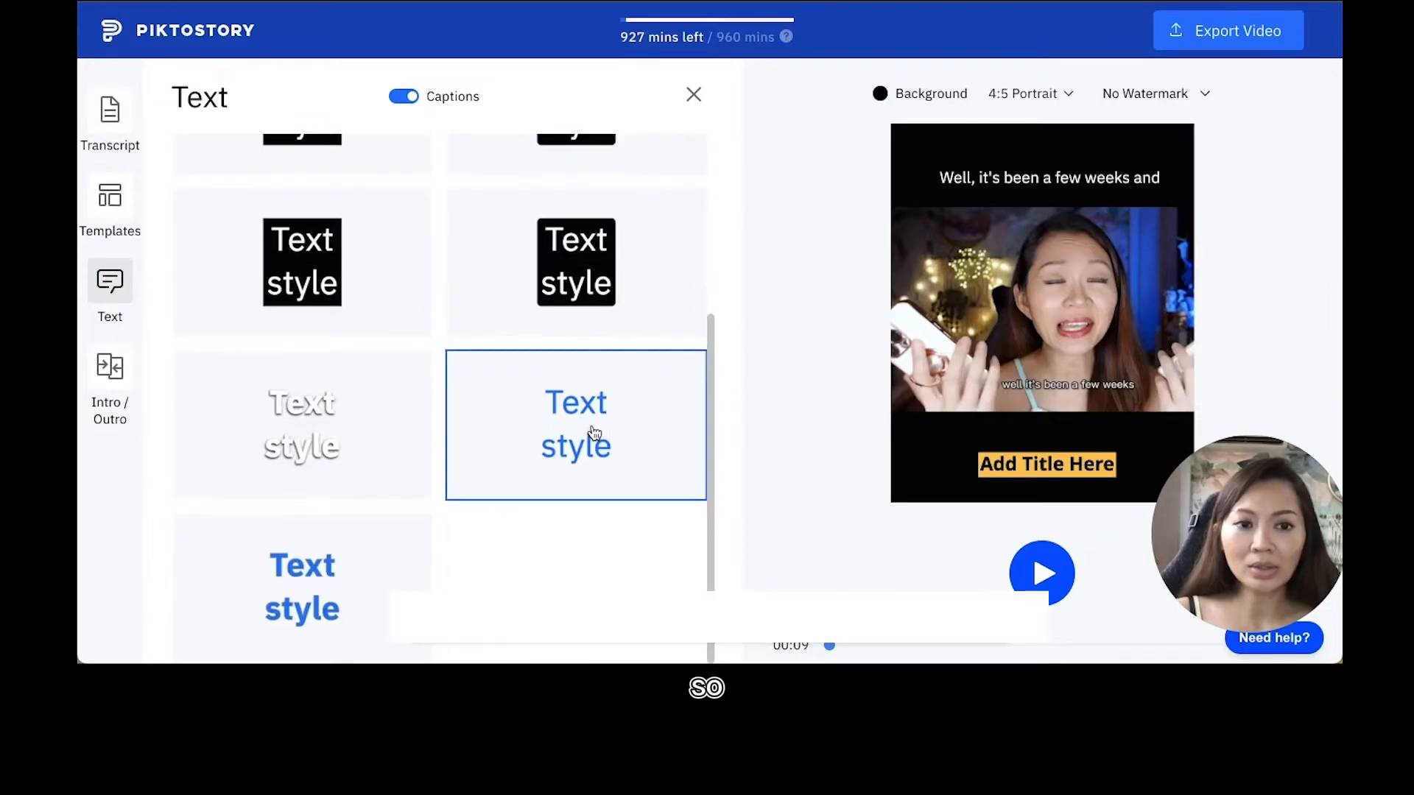
click(322, 448)
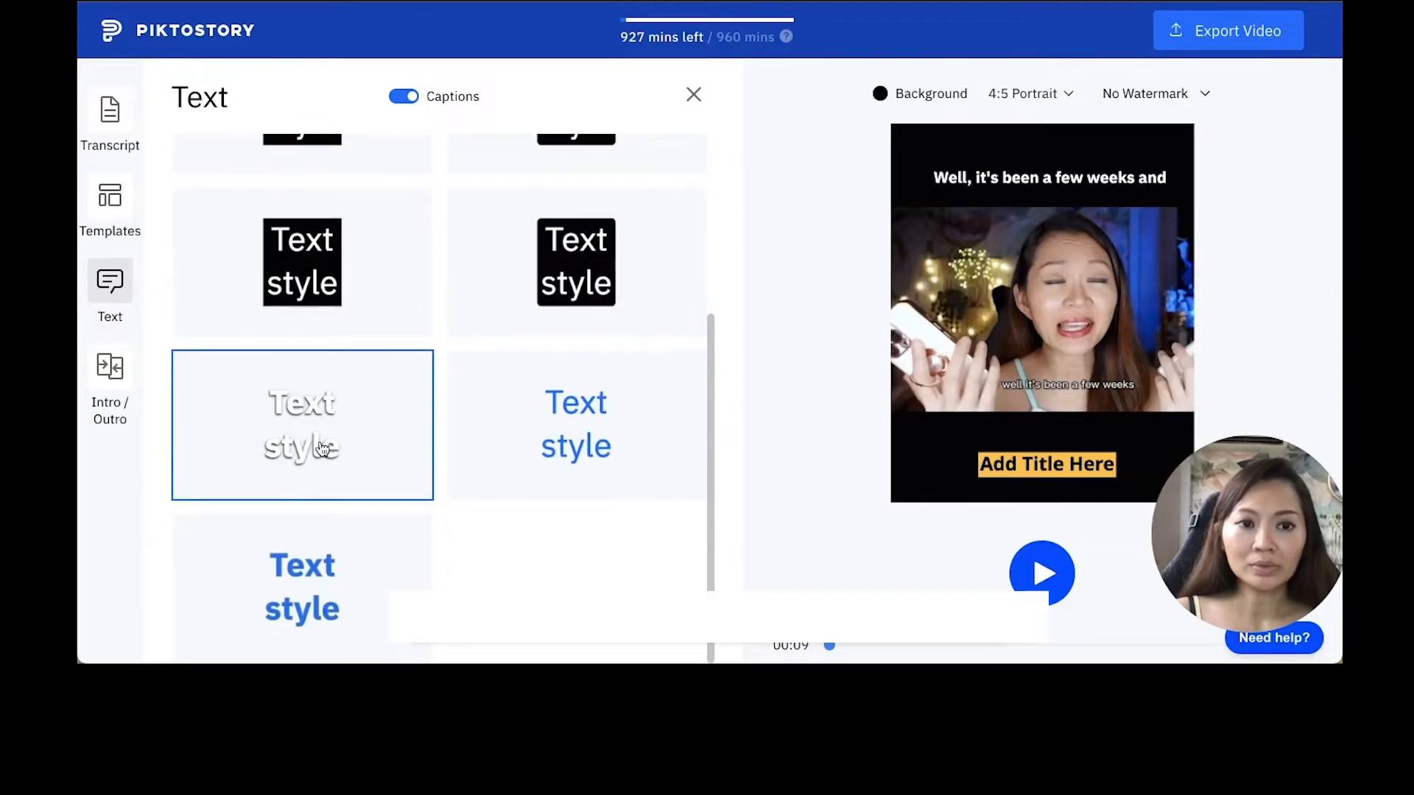
scroll(316, 448, up, 1)
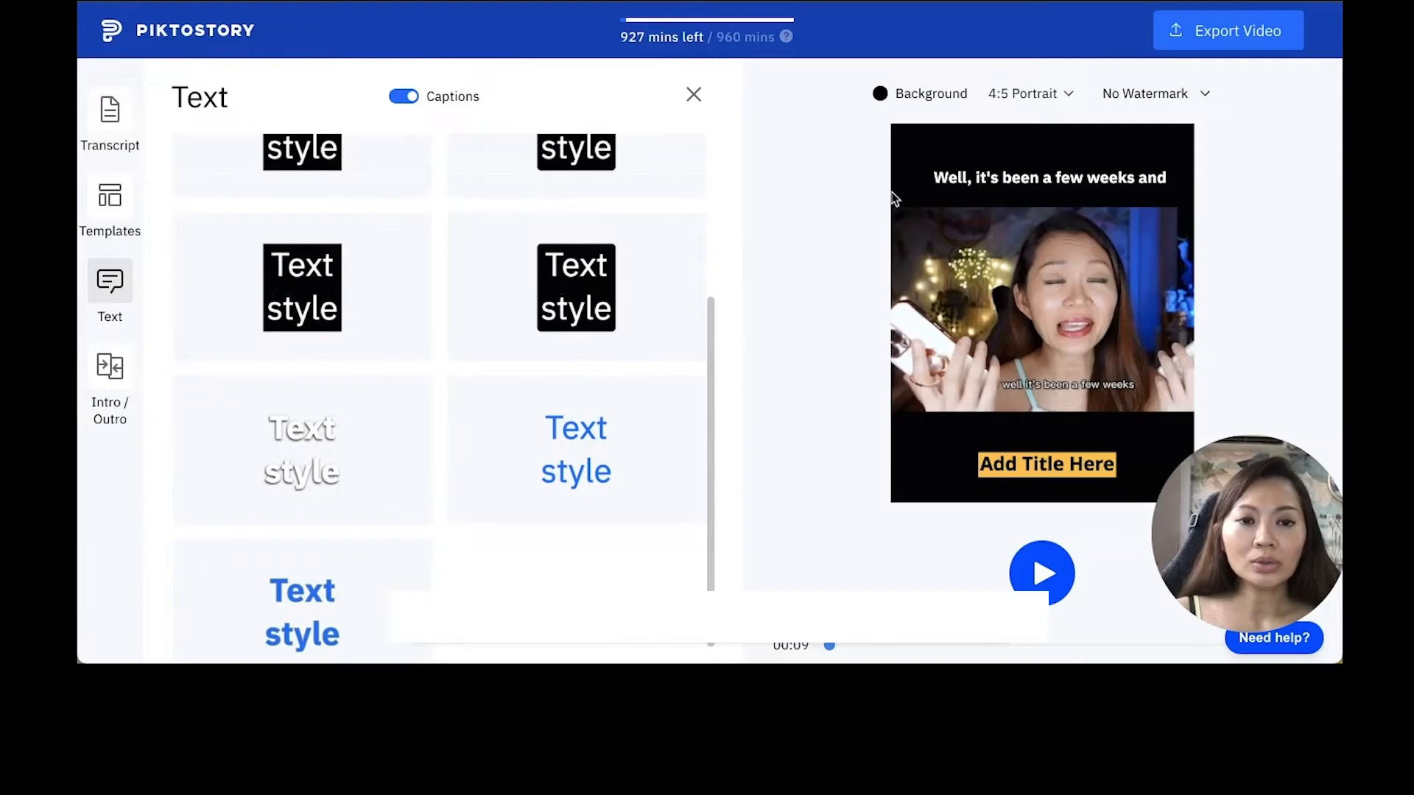
click(987, 182)
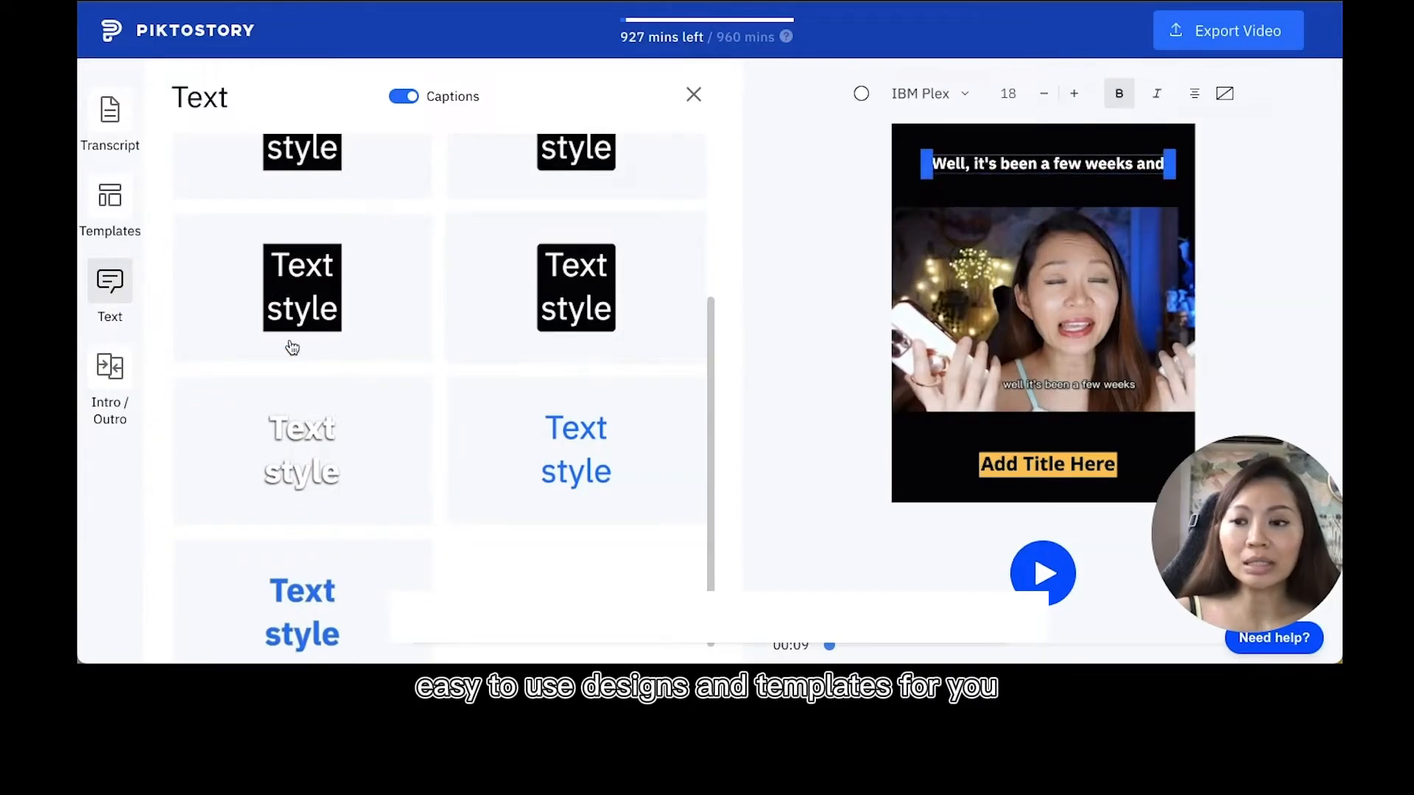
click(227, 361)
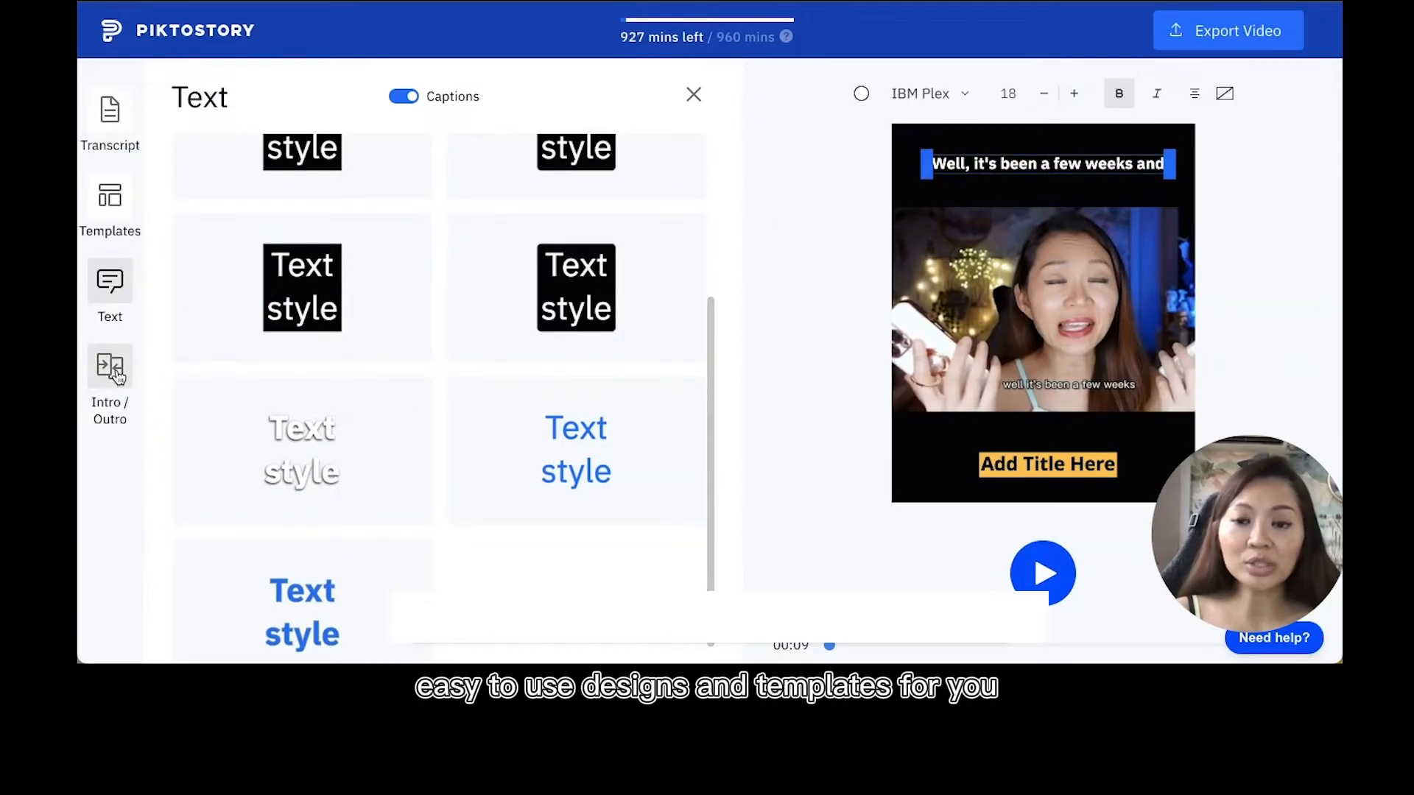
- Open the intro and outro upload options and set the video format to 1:1 Square
click(112, 369)
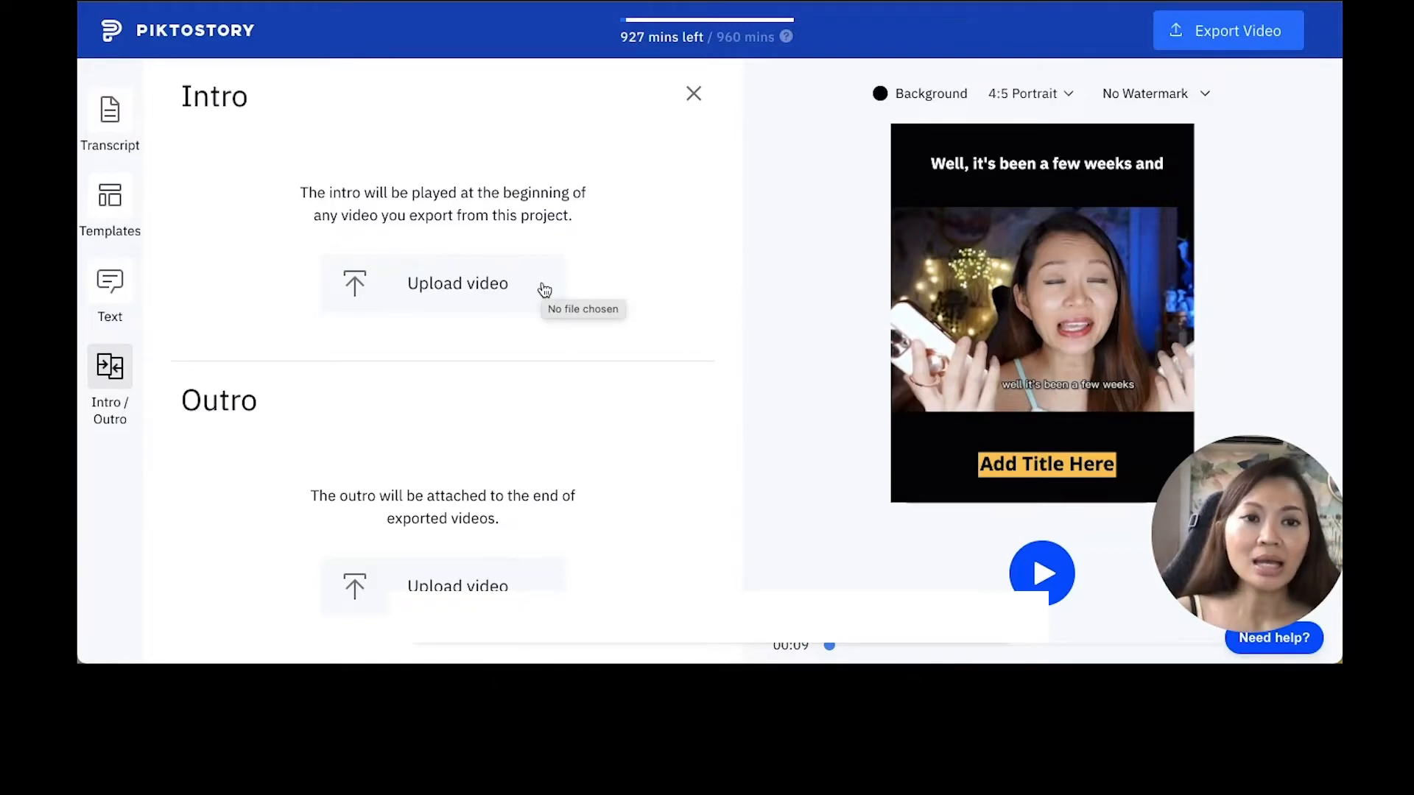
click(1038, 100)
click(1022, 127)
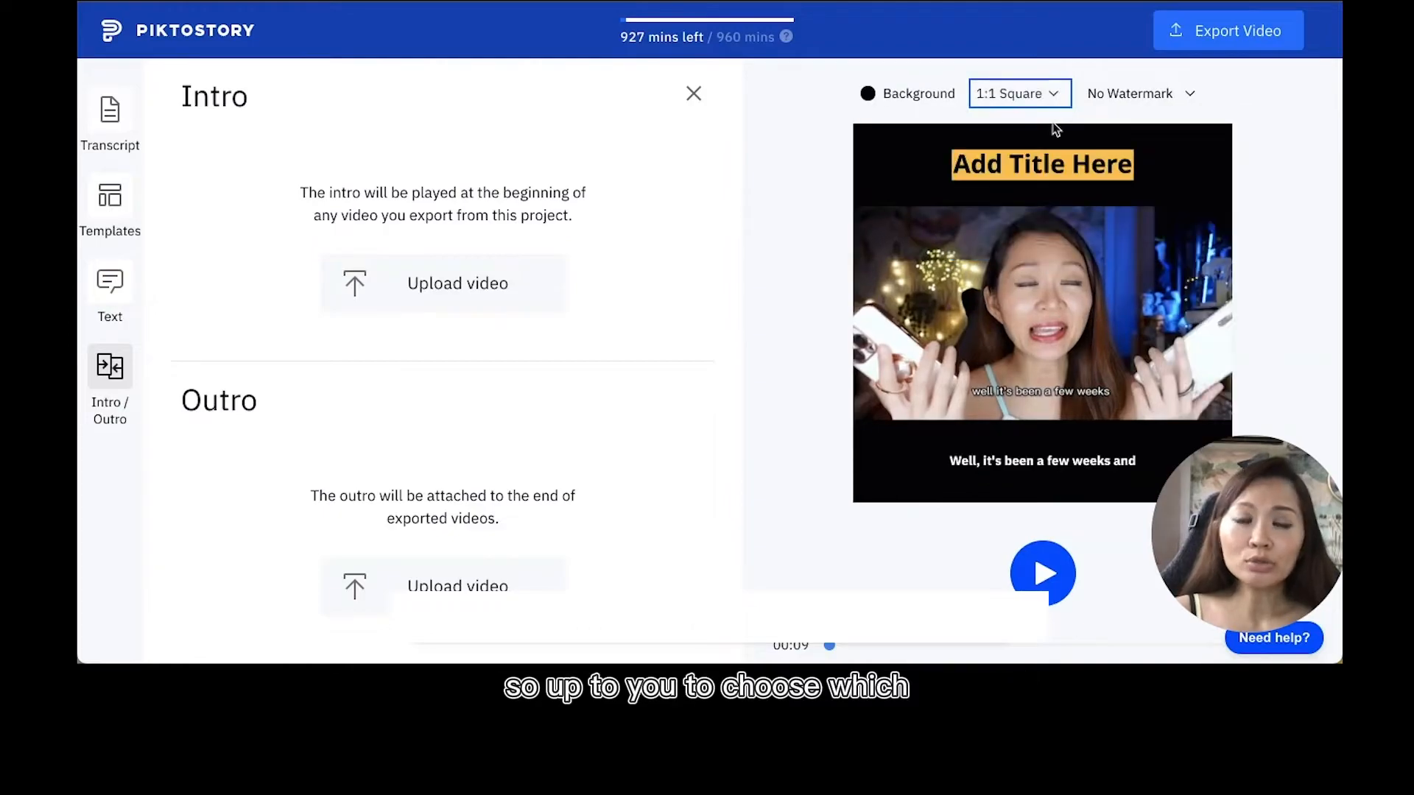
click(1026, 101)
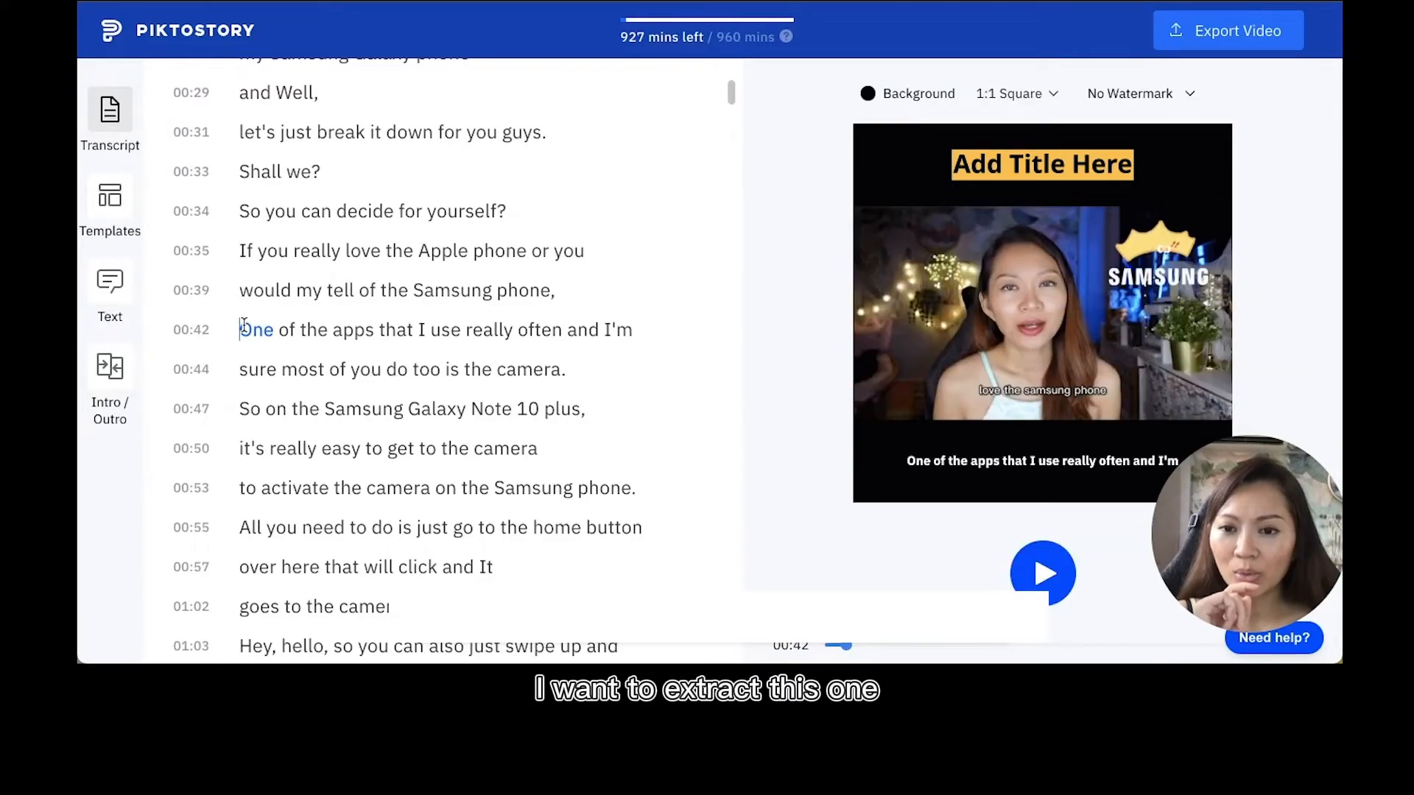
- Export the transcript lines from 00:42 through 00:50 as a clip titled "camera" and stay in the editor
drag(243, 325, 625, 450)
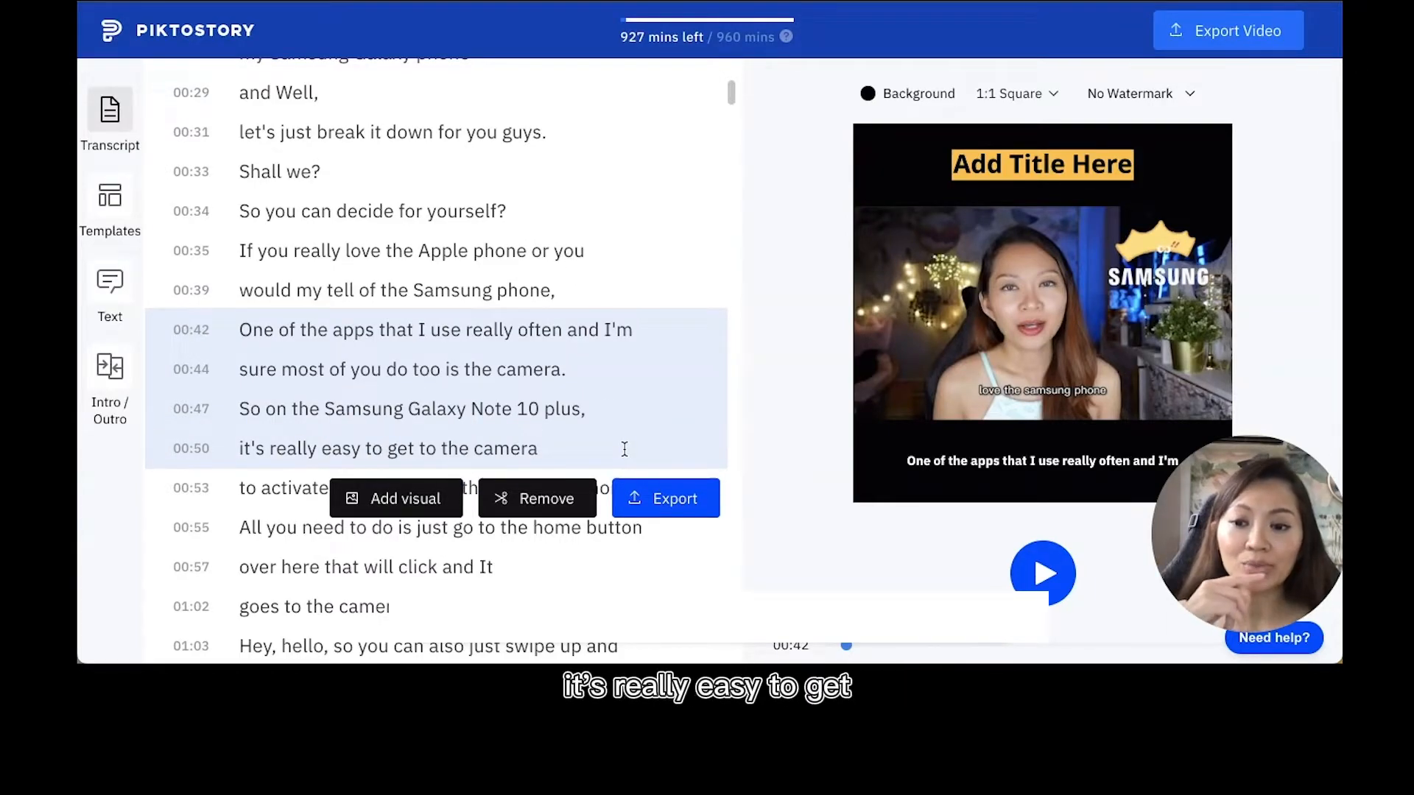
drag(625, 449, 477, 435)
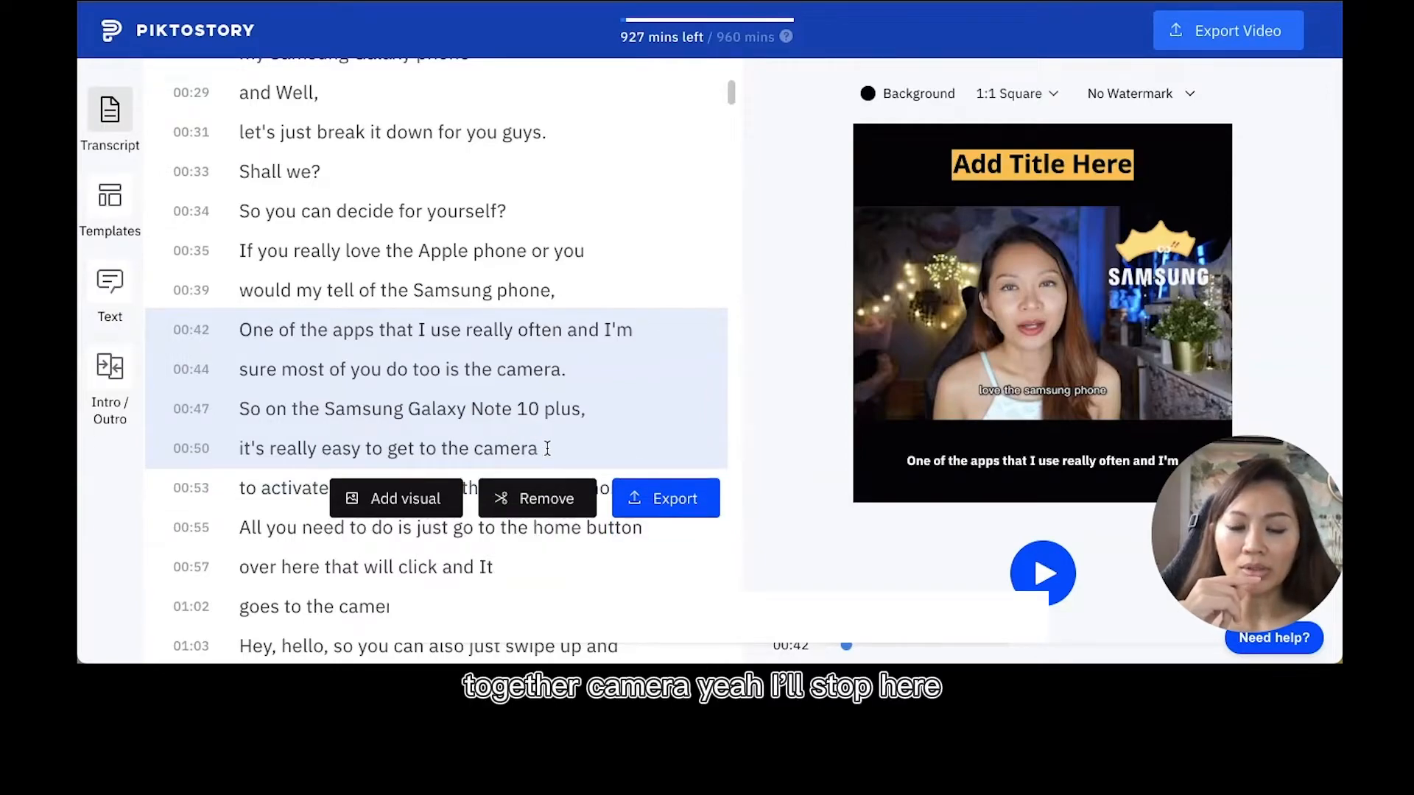
click(672, 506)
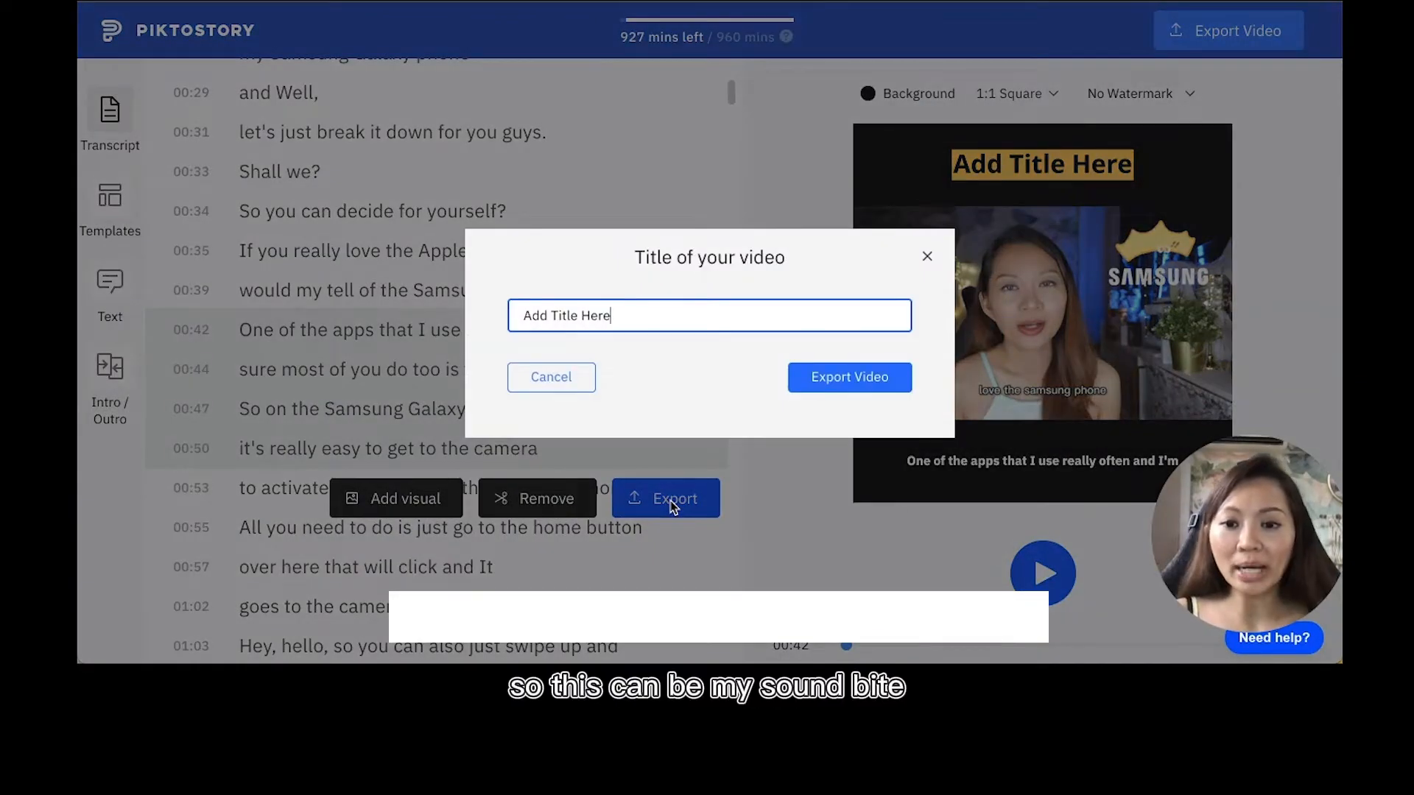
key(ctrl+a)
text(camera)
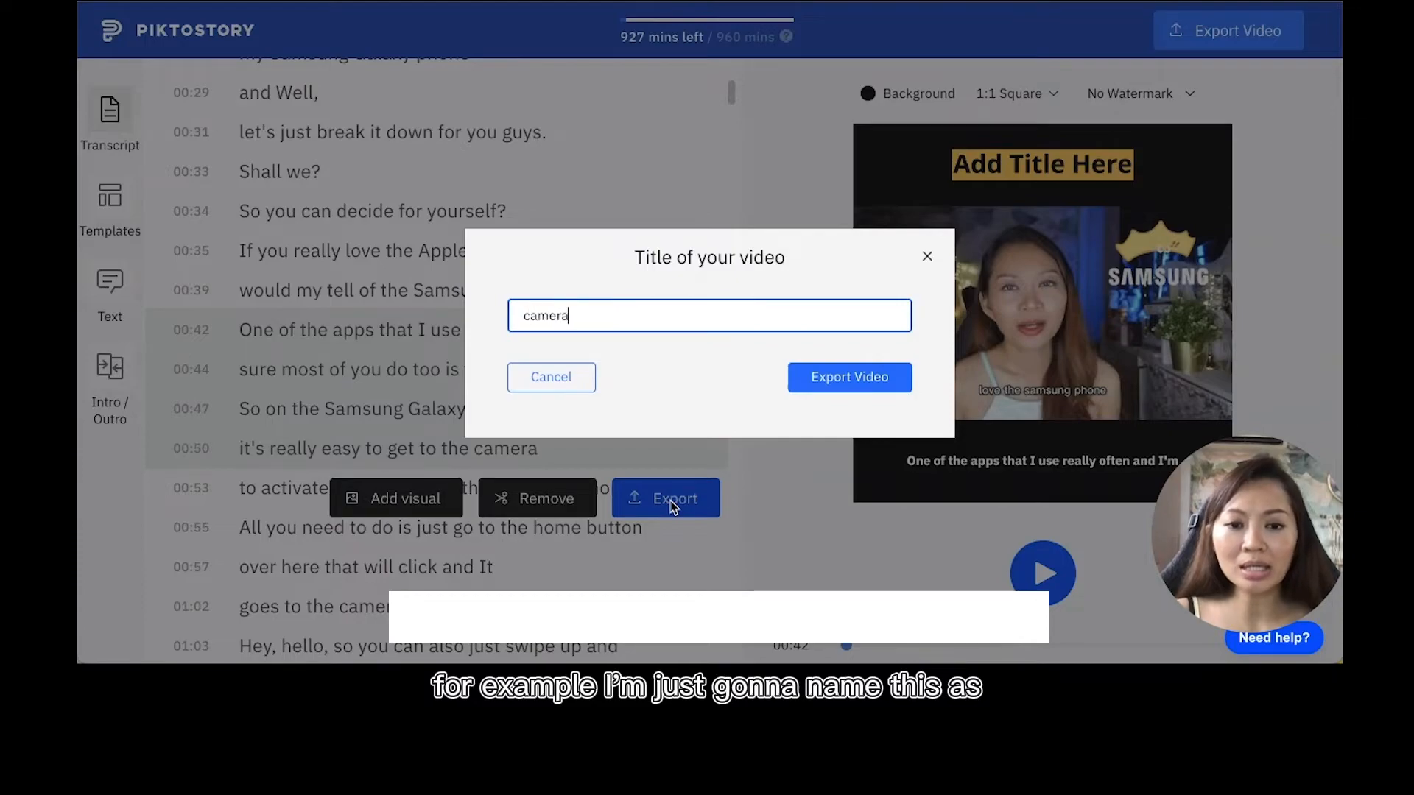
click(872, 388)
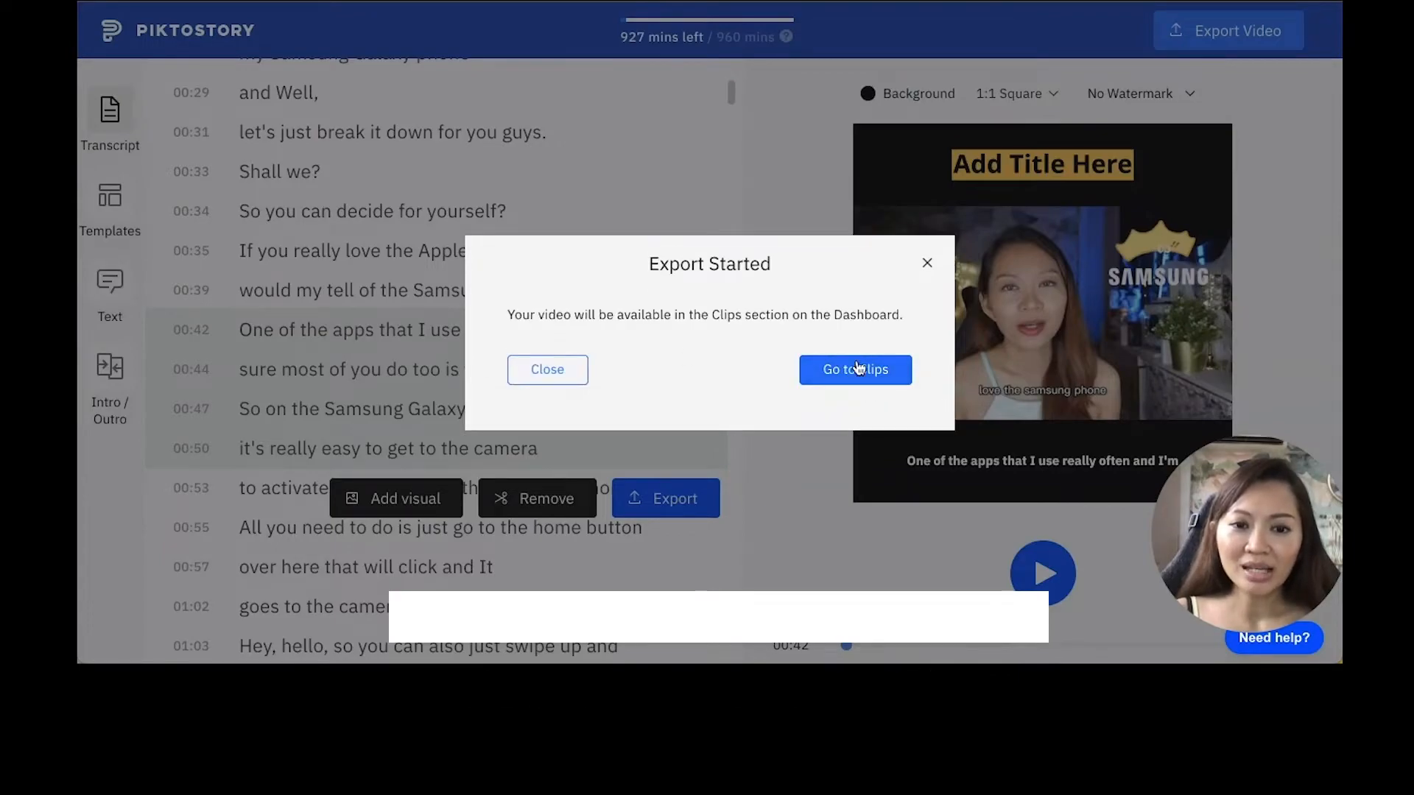
click(572, 374)
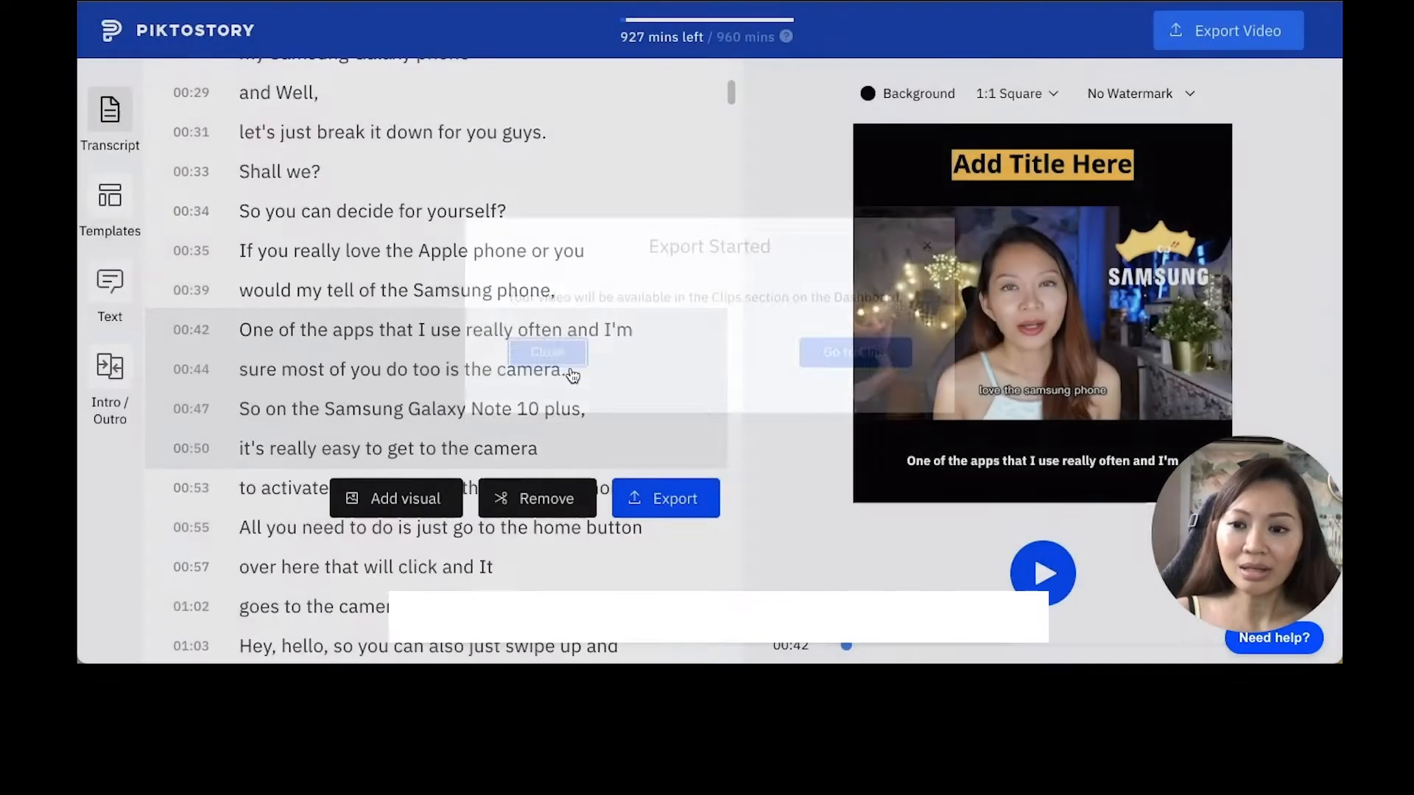
- Add the previously uploaded signature logo as a visual over the selected 00:42 to 00:50 transcript lines
scroll(509, 372, down, 1)
scroll(508, 372, down, 2)
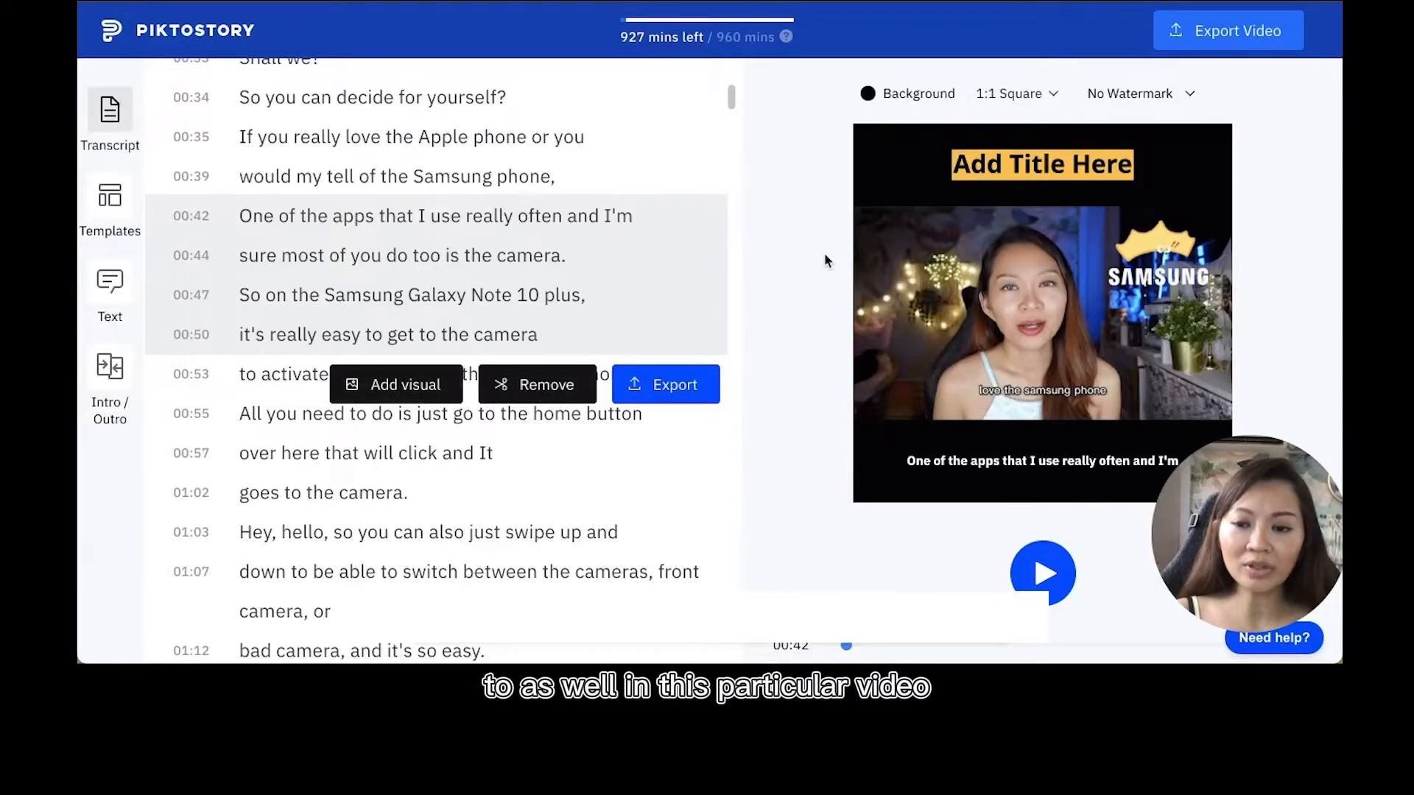
click(386, 383)
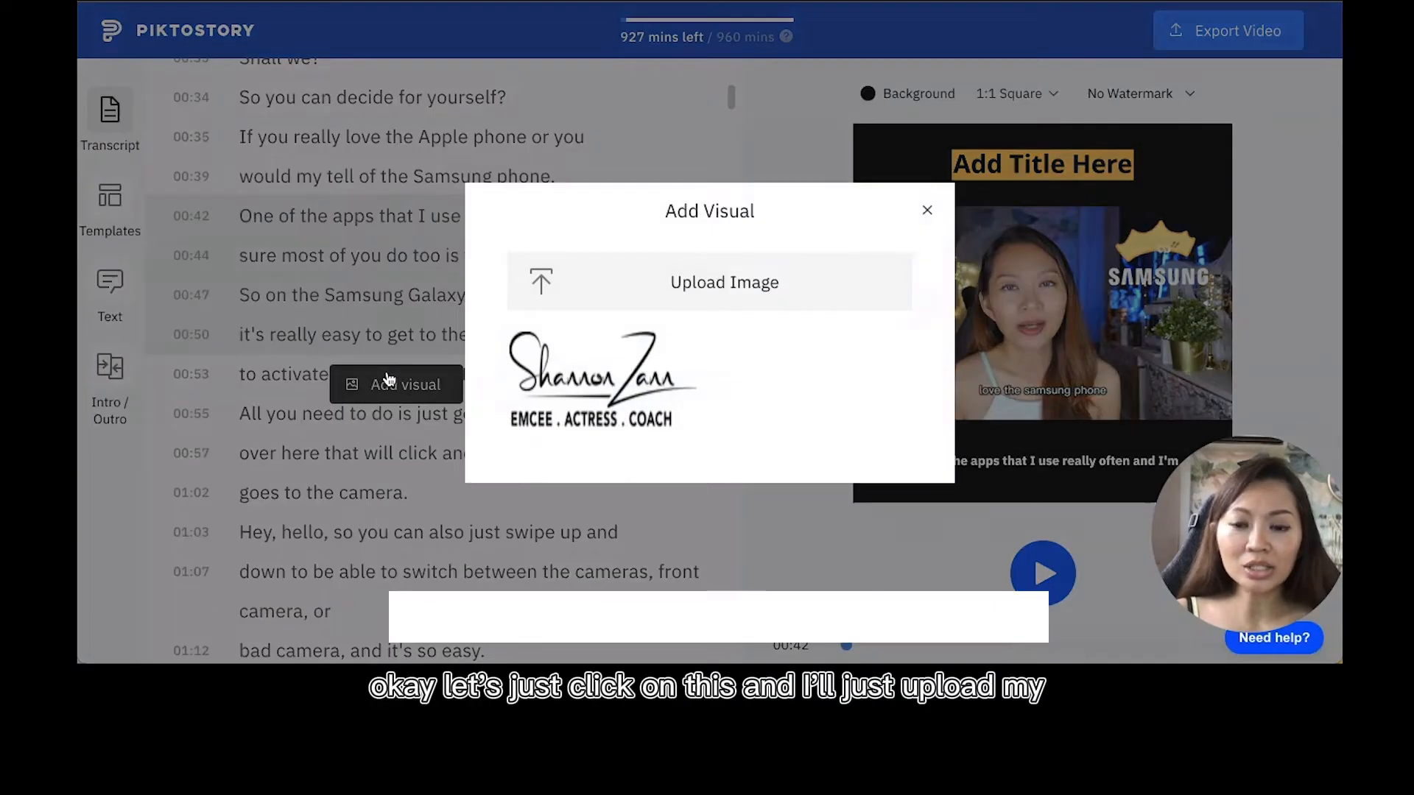
click(602, 401)
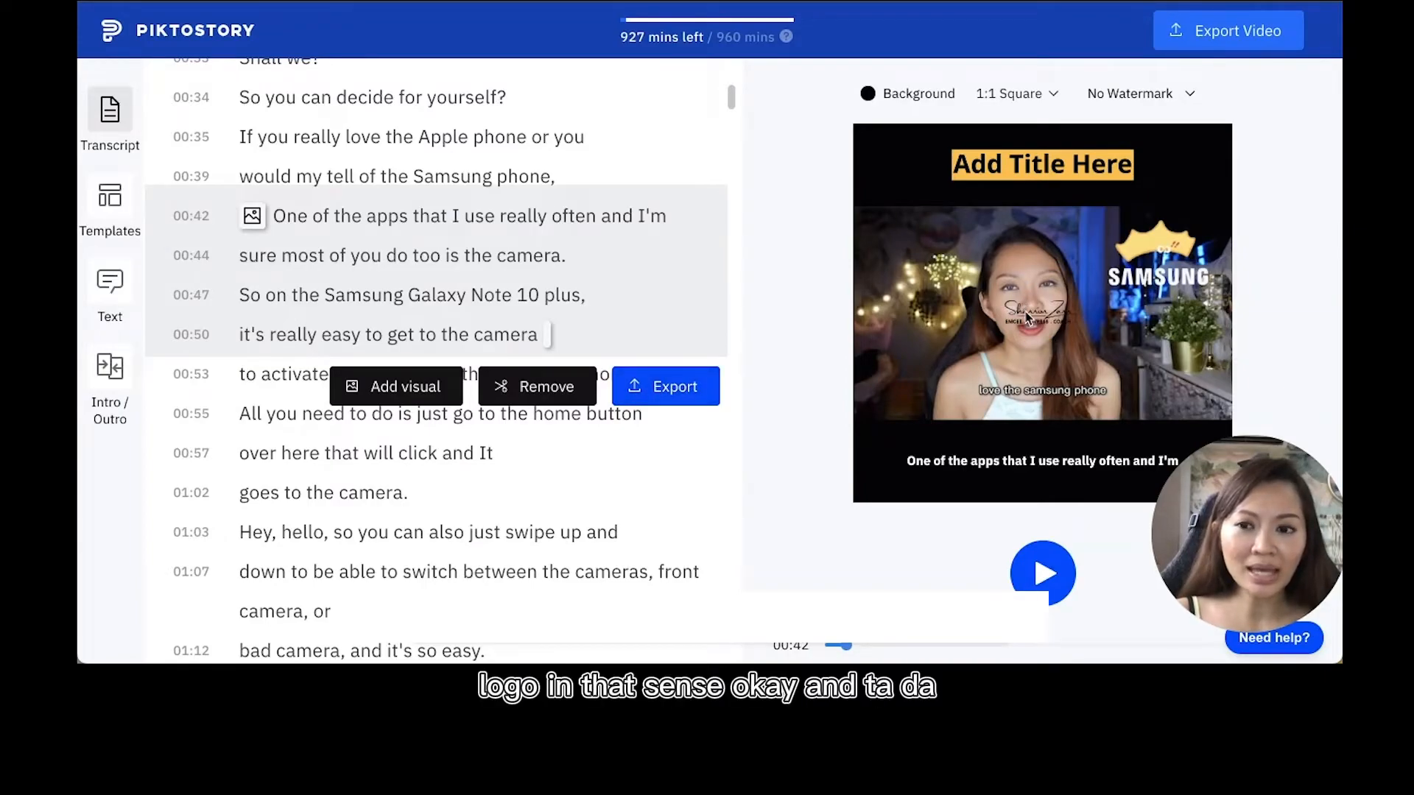
- Move the signature logo toward the video's left side and enlarge it to cover over half the frame's width
drag(1025, 314, 944, 260)
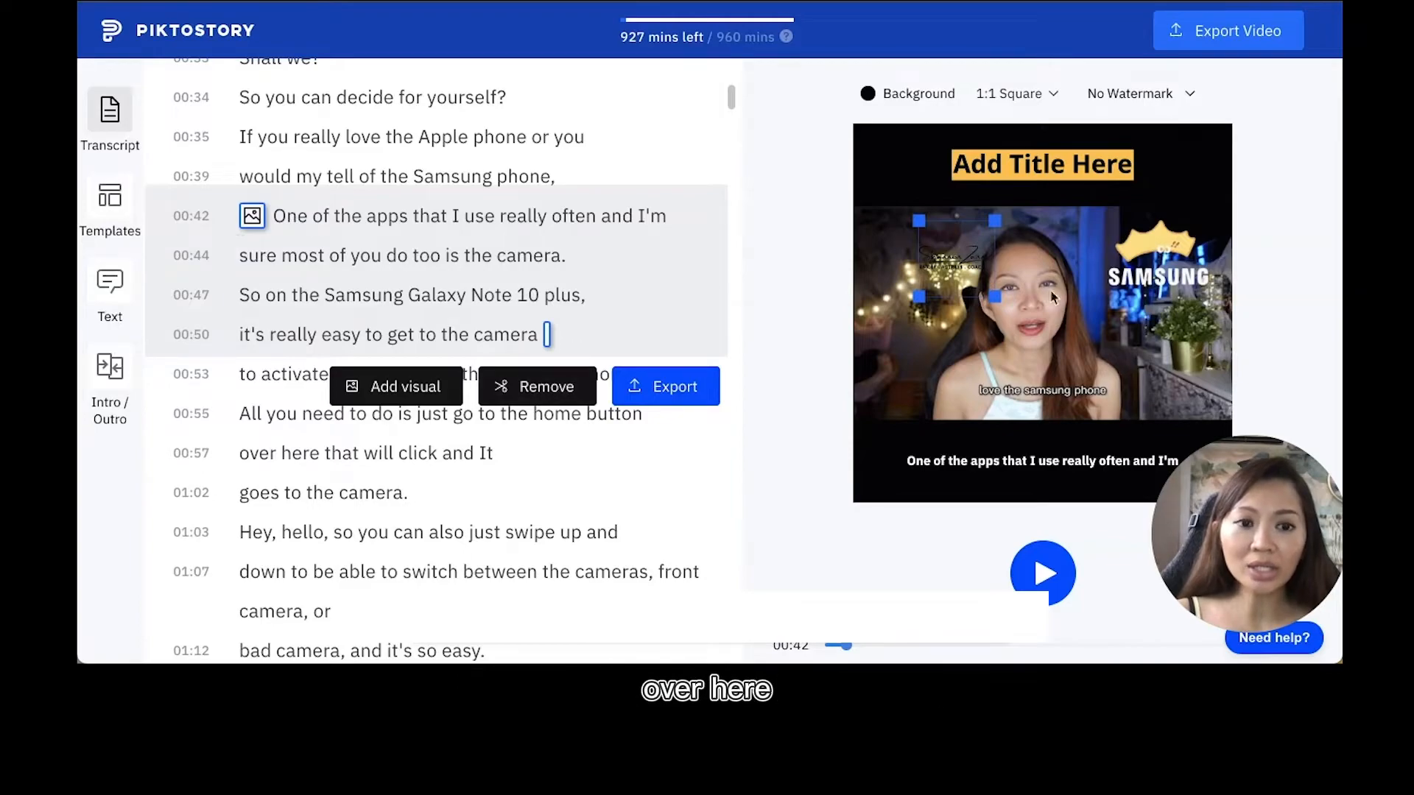
drag(1000, 298, 1025, 324)
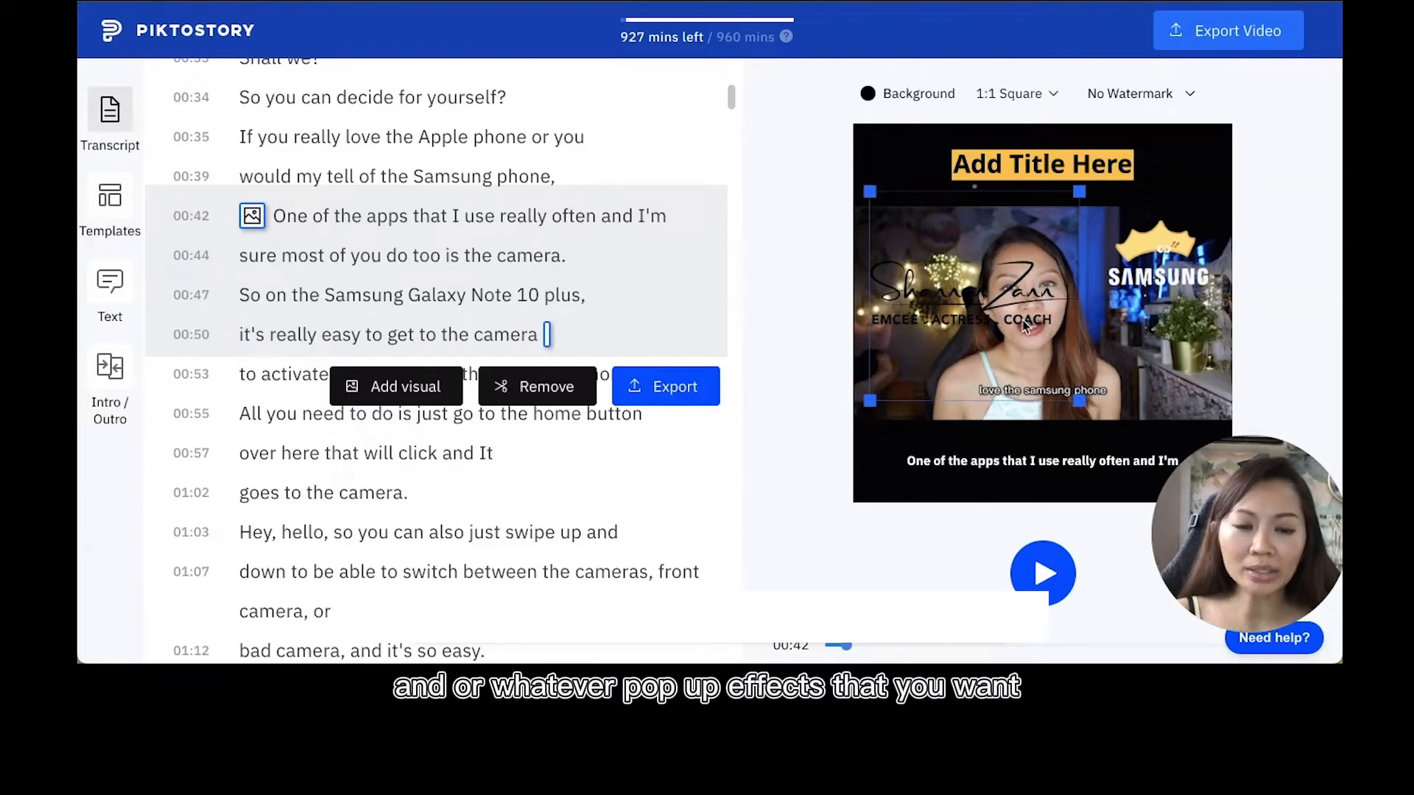
drag(995, 316, 1010, 324)
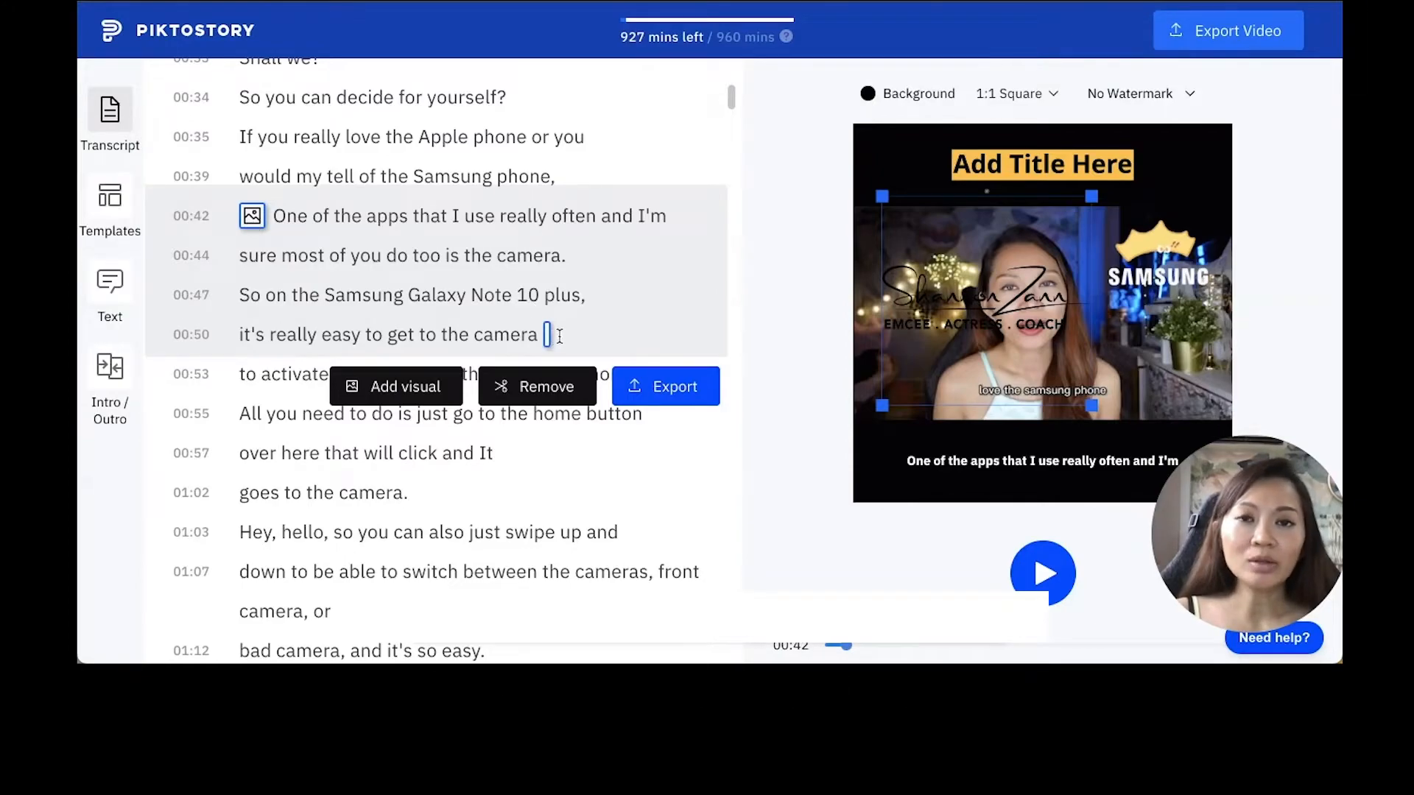
- Play the video from the 00:39 transcript line past the end of the logo visual to check when the logo shows
click(296, 215)
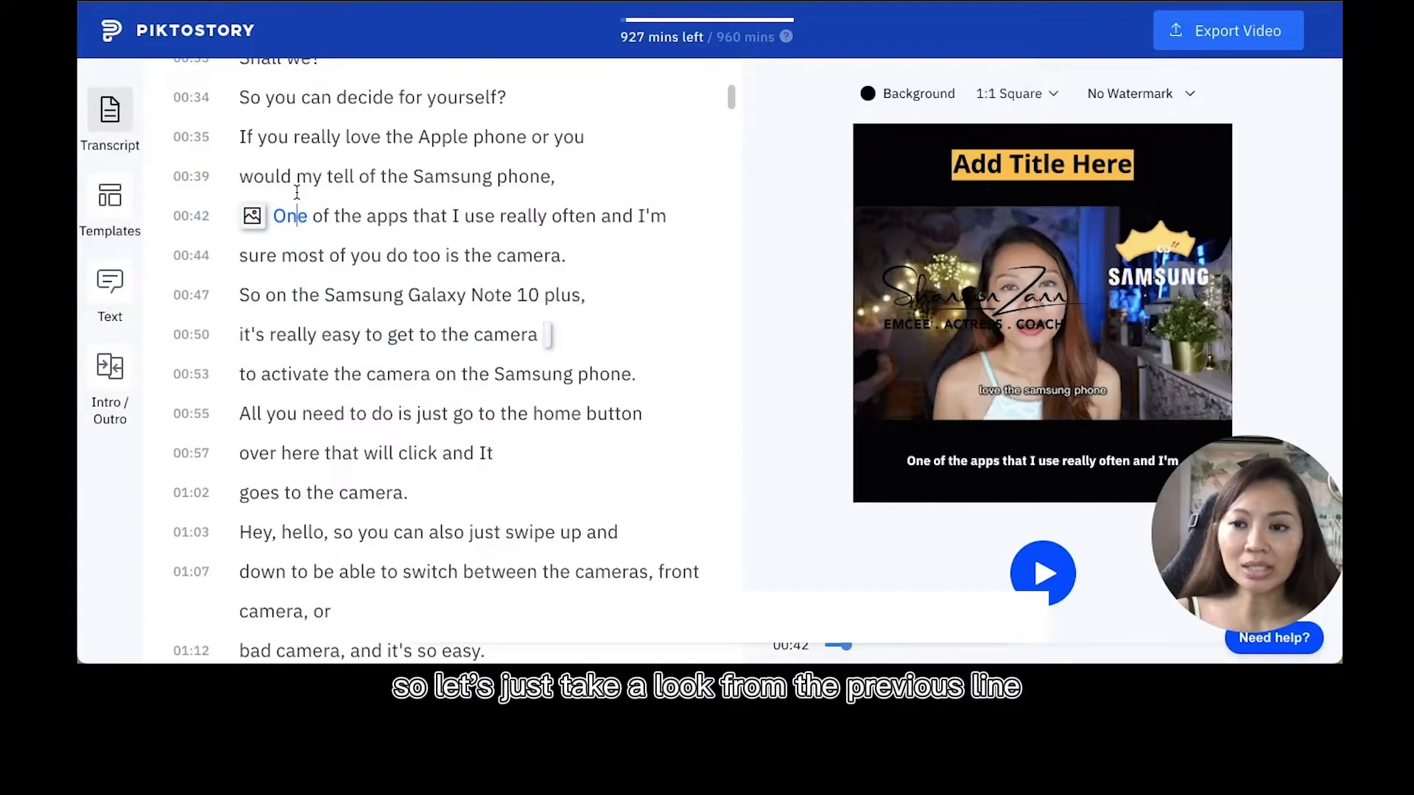
click(245, 169)
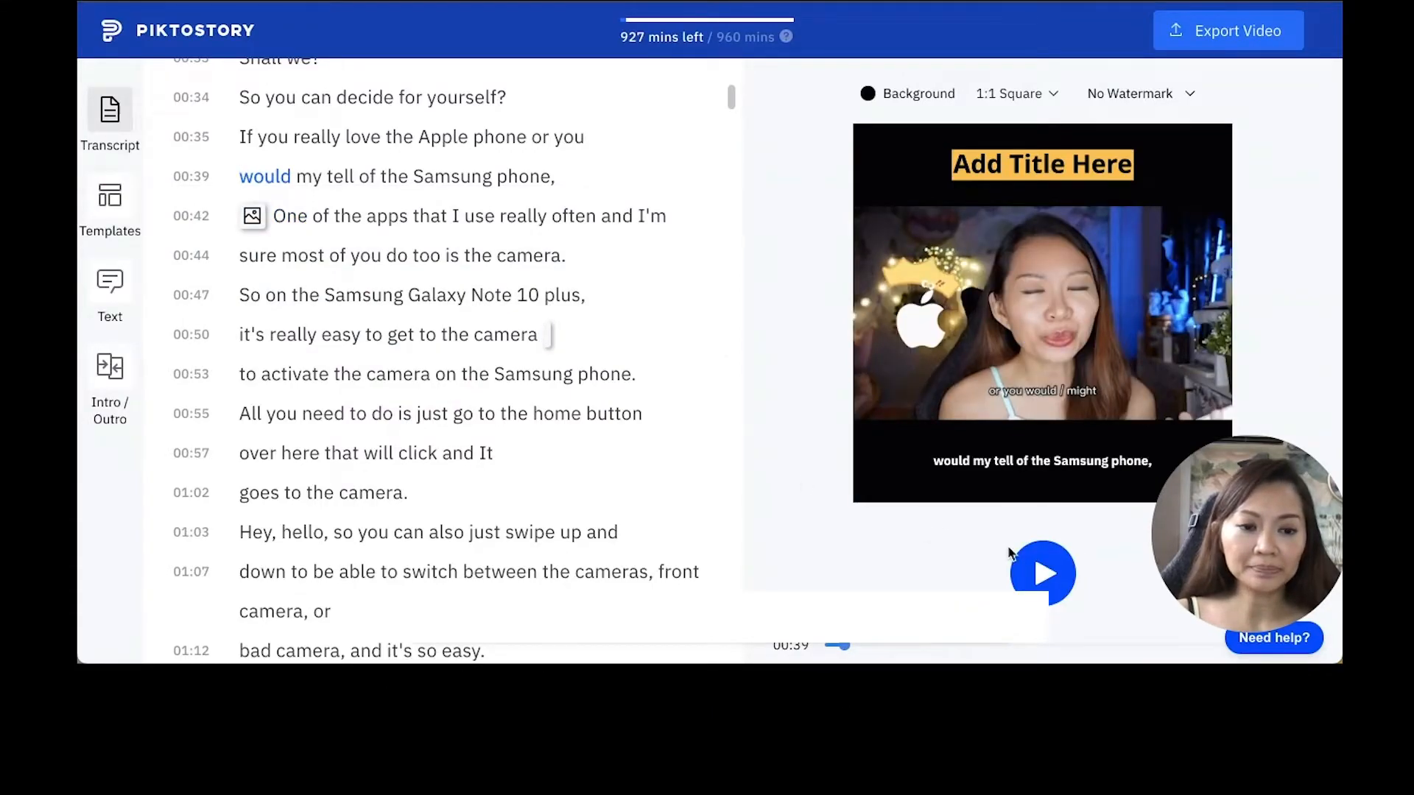
click(1038, 574)
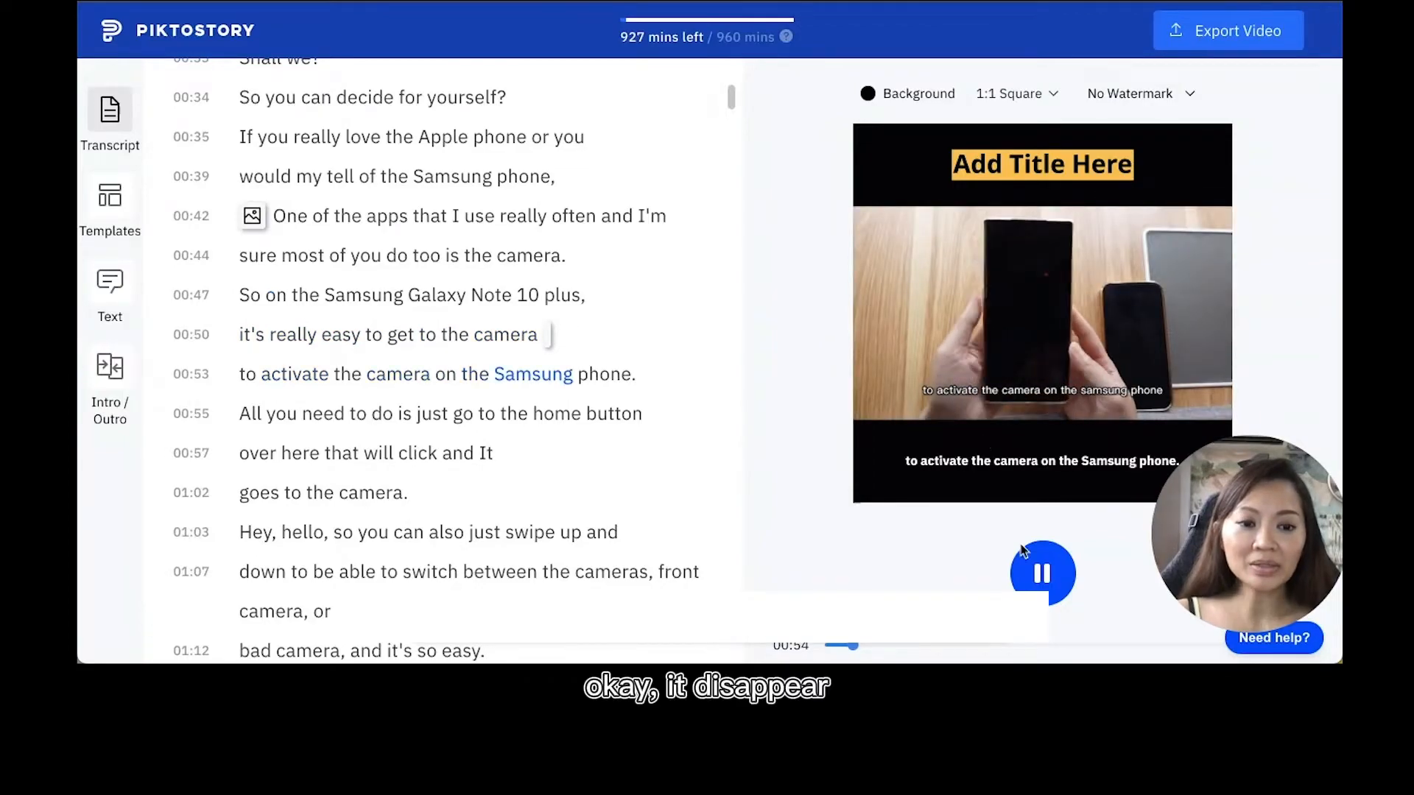
click(1044, 575)
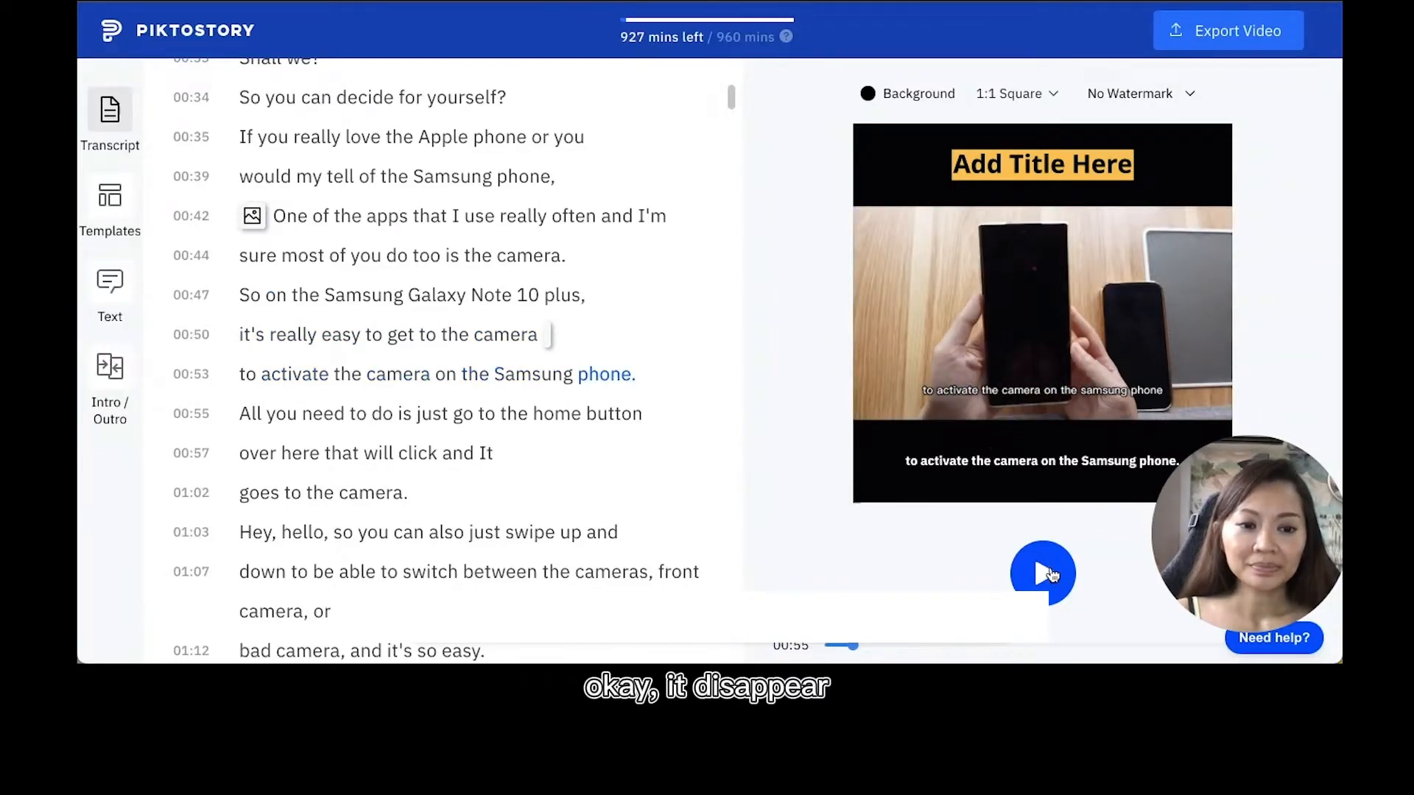
click(538, 334)
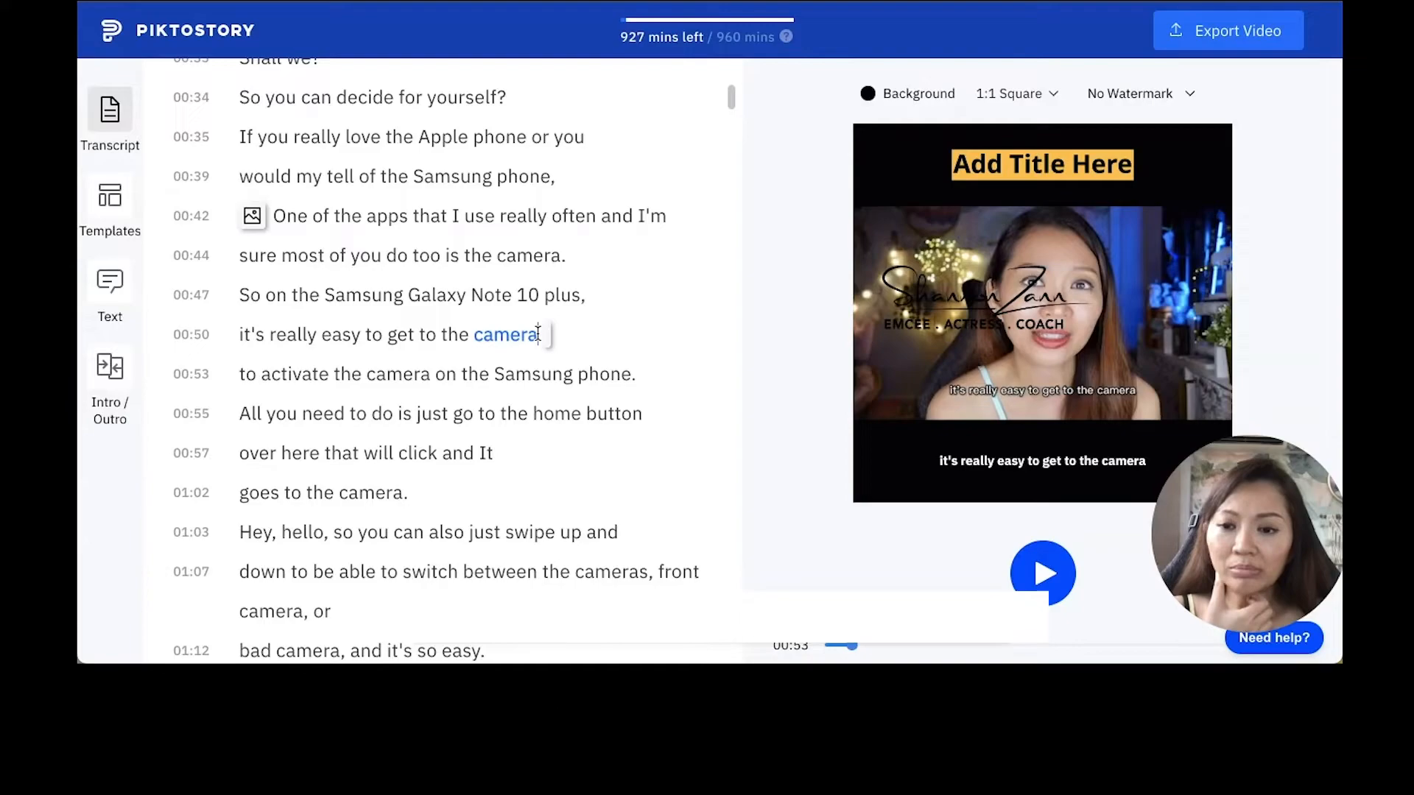
- Split "next how to" off the 02:38 transcript line and merge it with the "unlock the phone on the Samsung Galaxy Note" line
scroll(449, 373, down, 5)
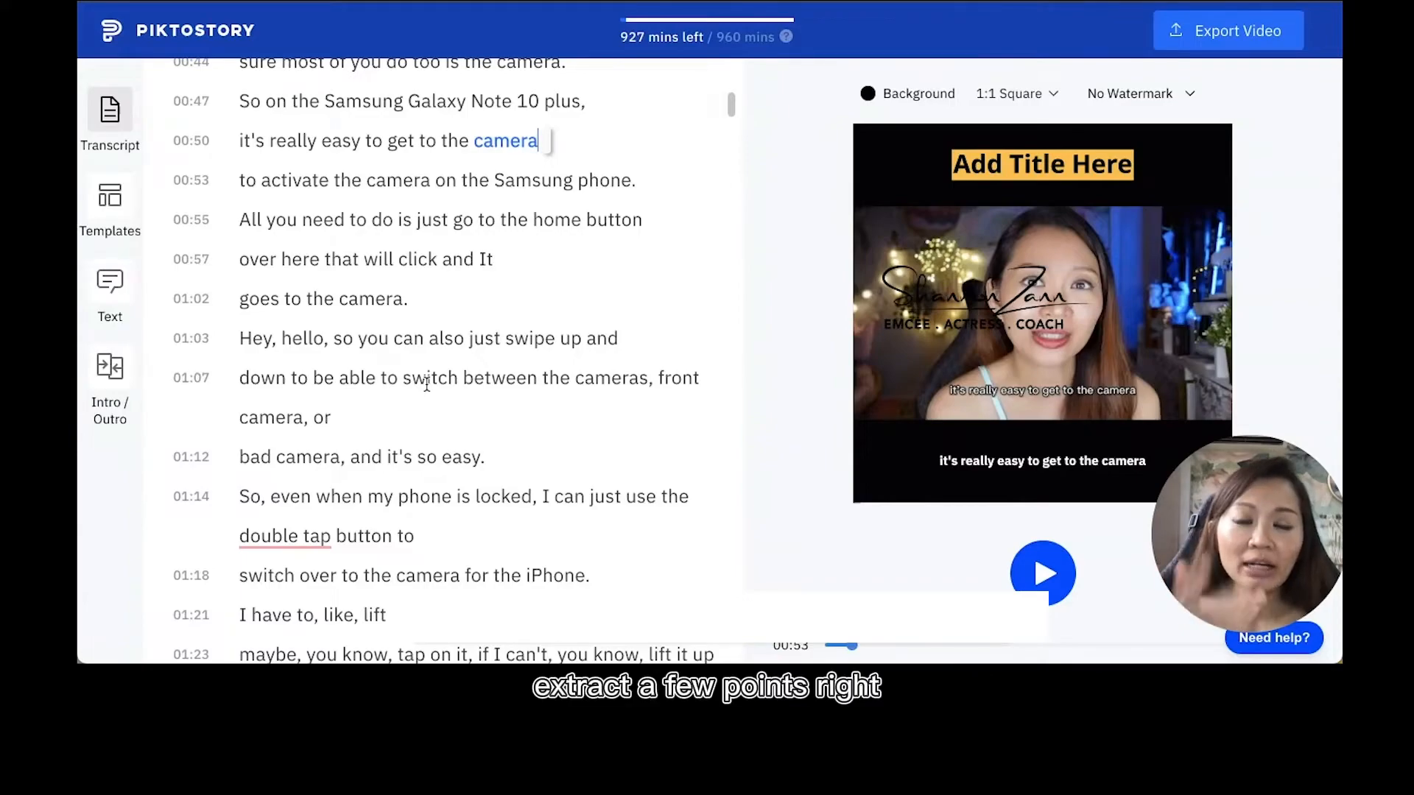
scroll(426, 384, down, 10)
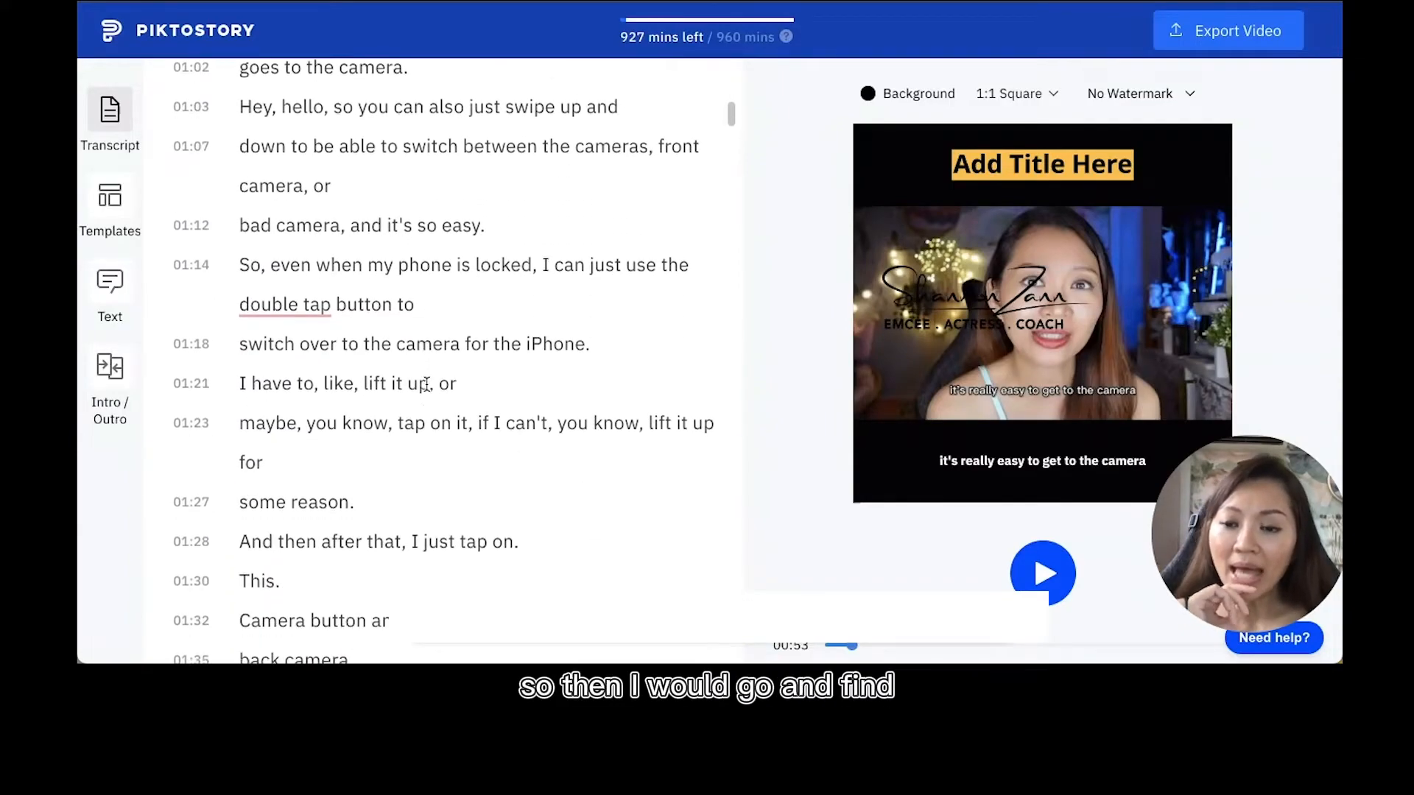
scroll(427, 384, down, 6)
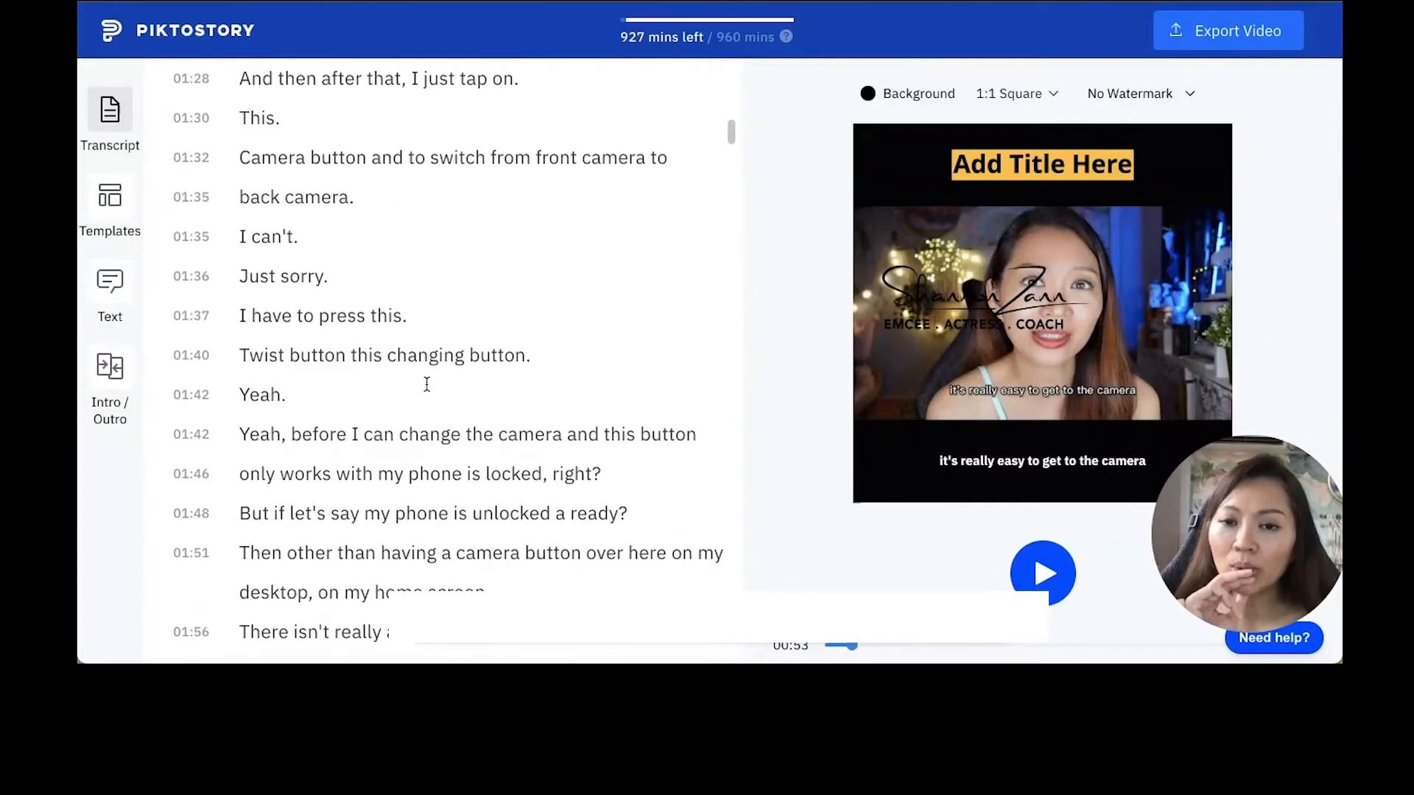
scroll(427, 384, down, 20)
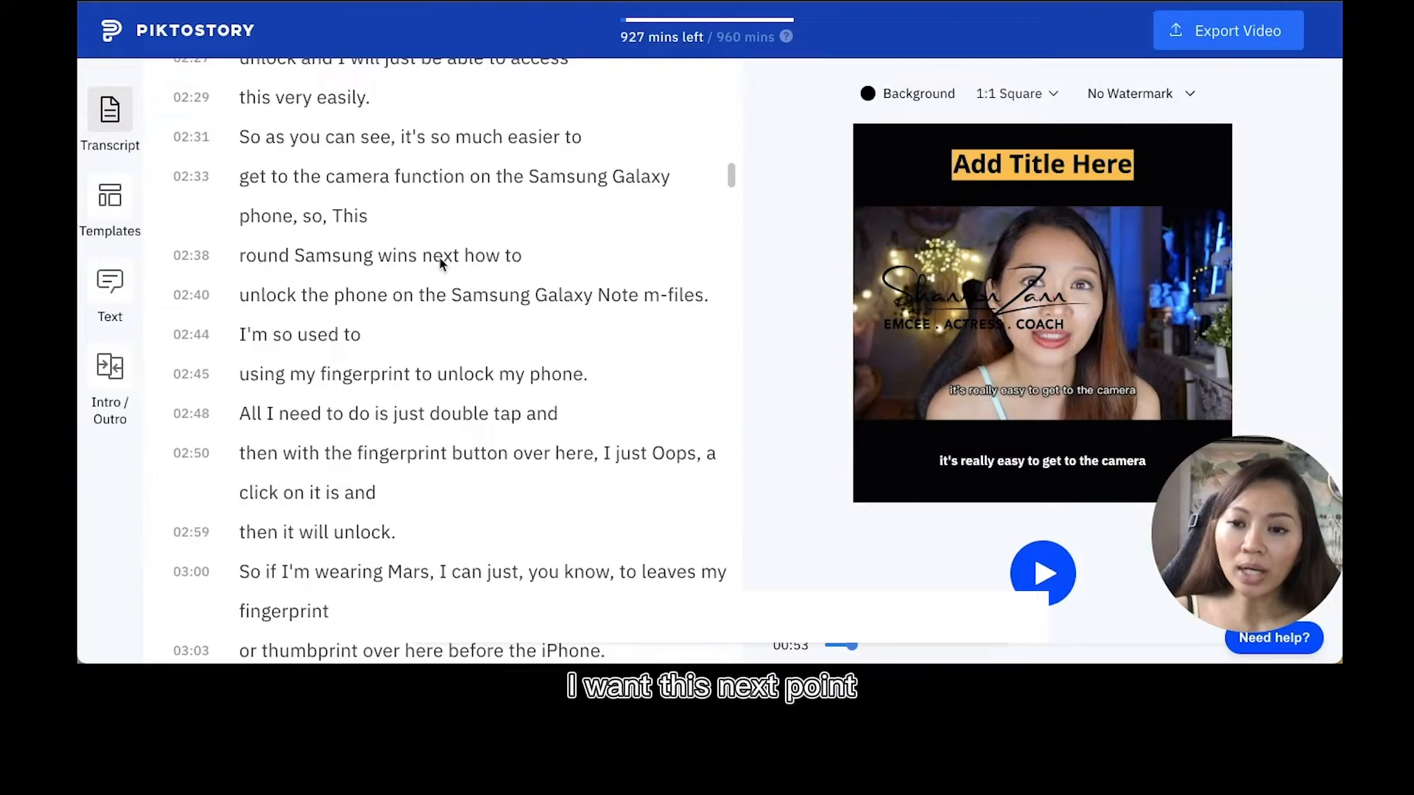
click(426, 255)
key(Return)
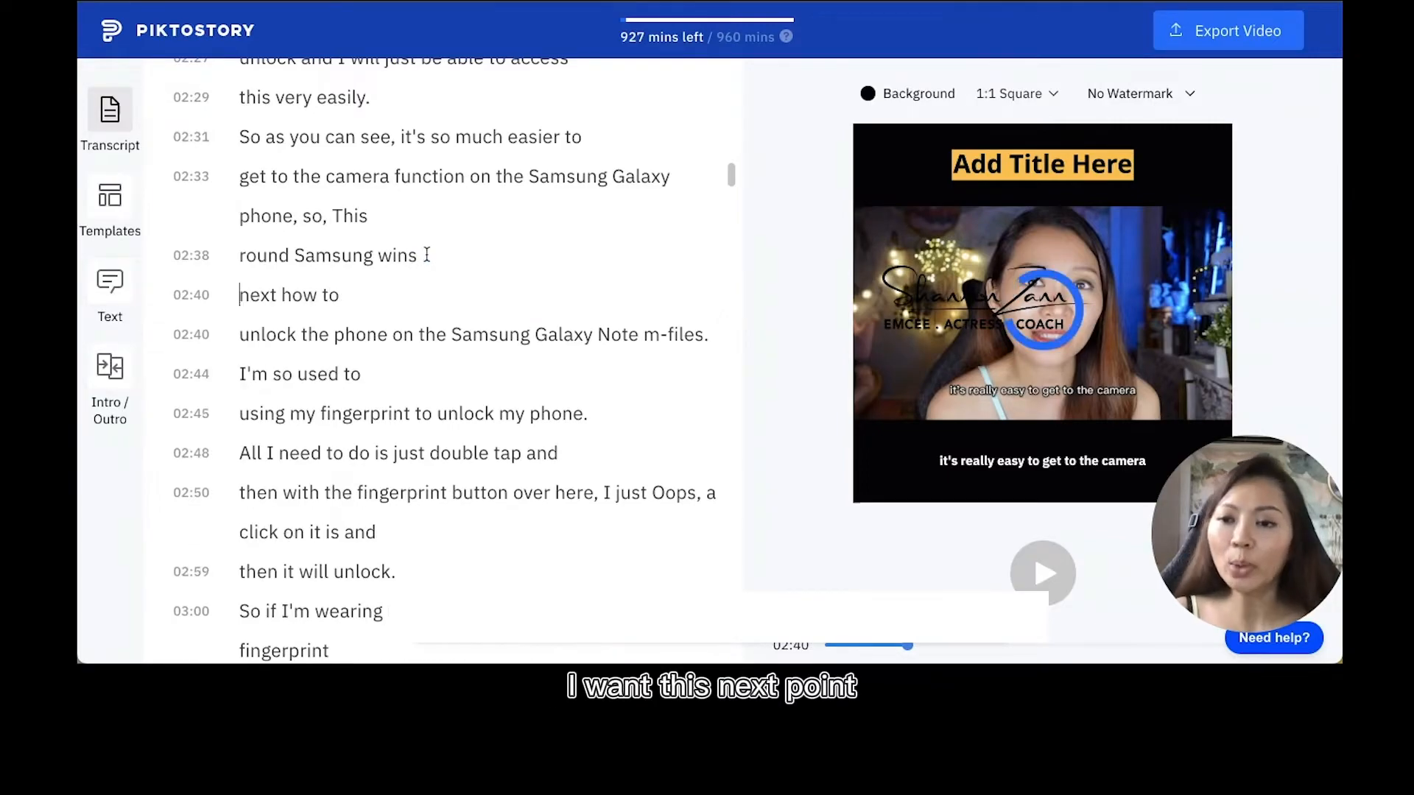
click(240, 335)
key(BackSpace)
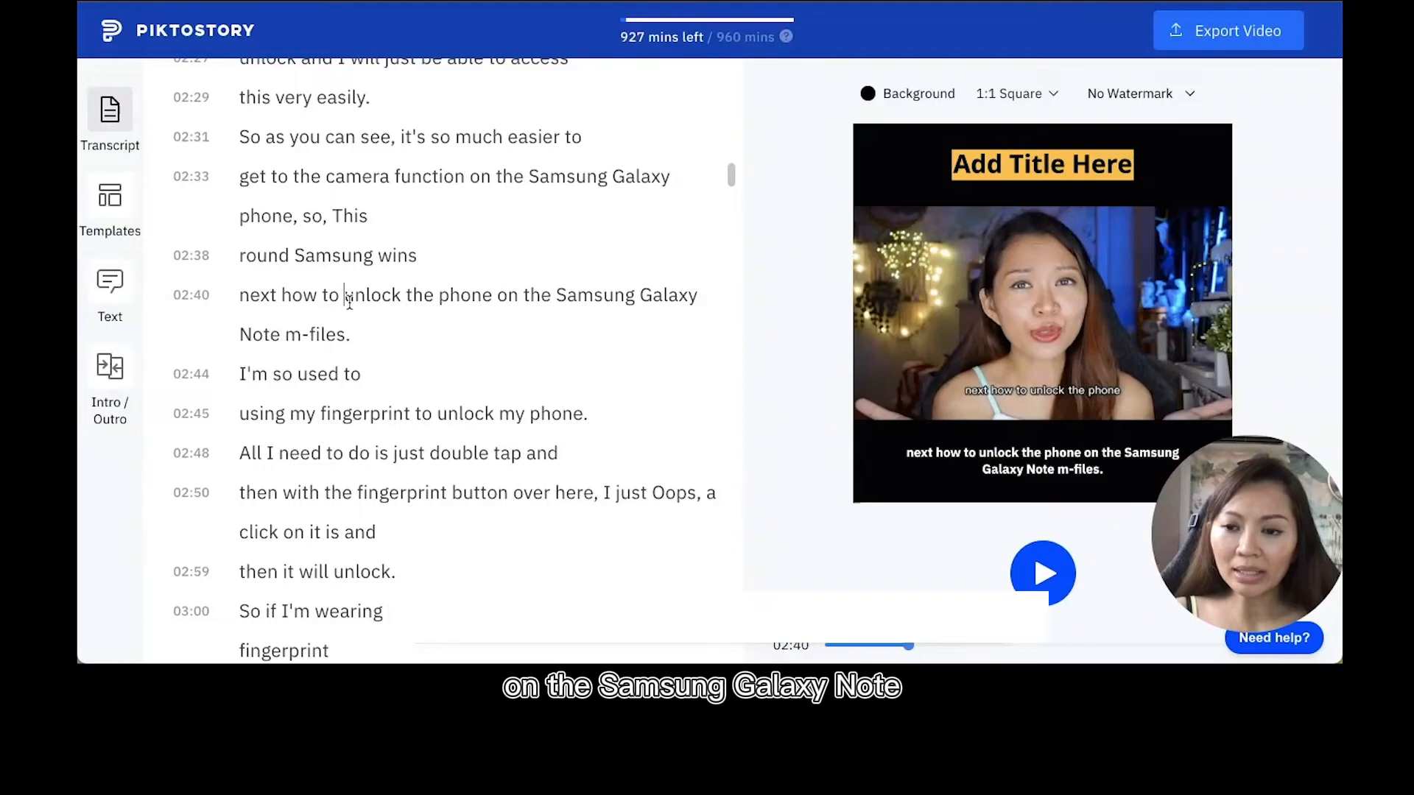
- Replace "m-files." with "10+" in the 02:40 line and merge "using my fingerprint to unlock my phone." into the 02:44 line
double_click(338, 332)
key(BackSpace)
key(BackSpace)
key(BackSpace)
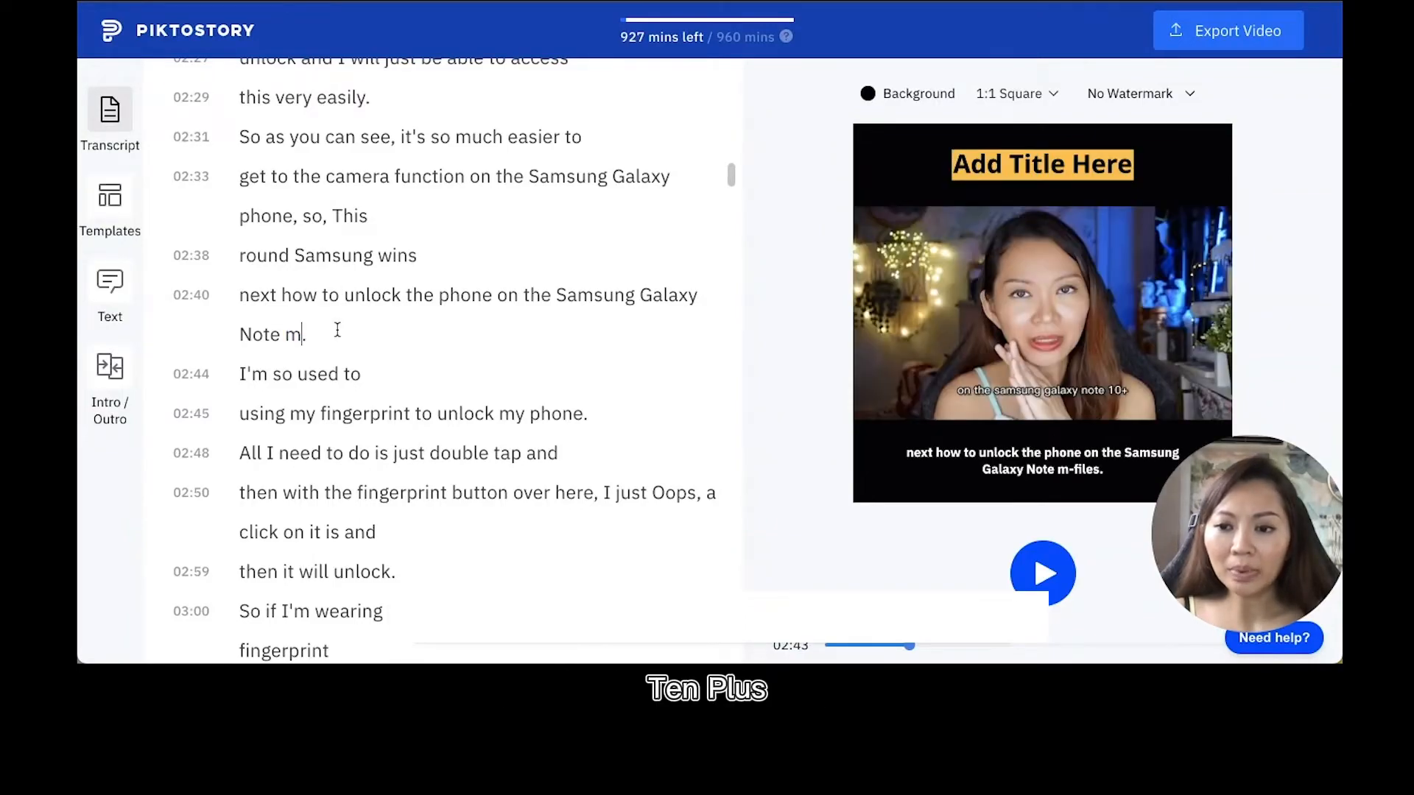
text(1-)
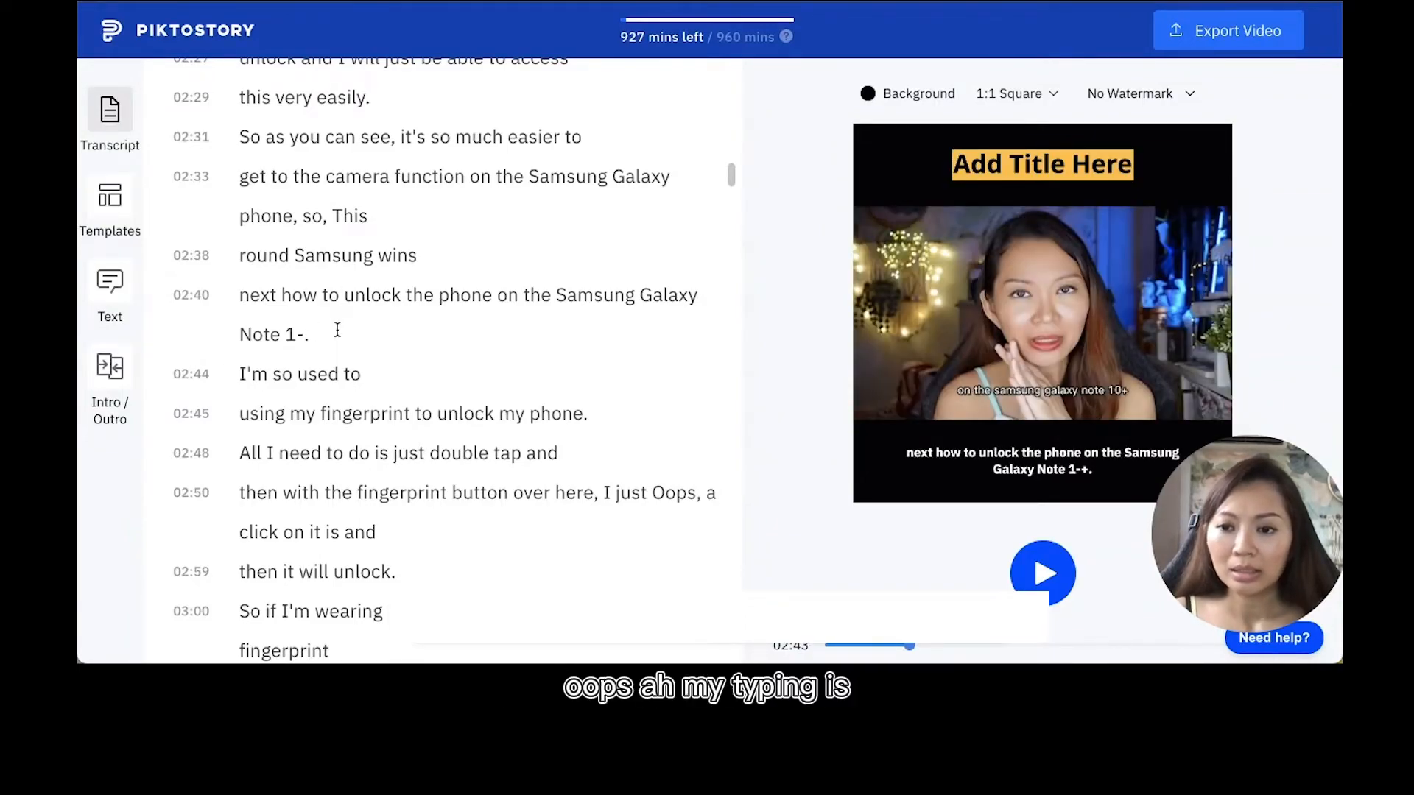
text(0+)
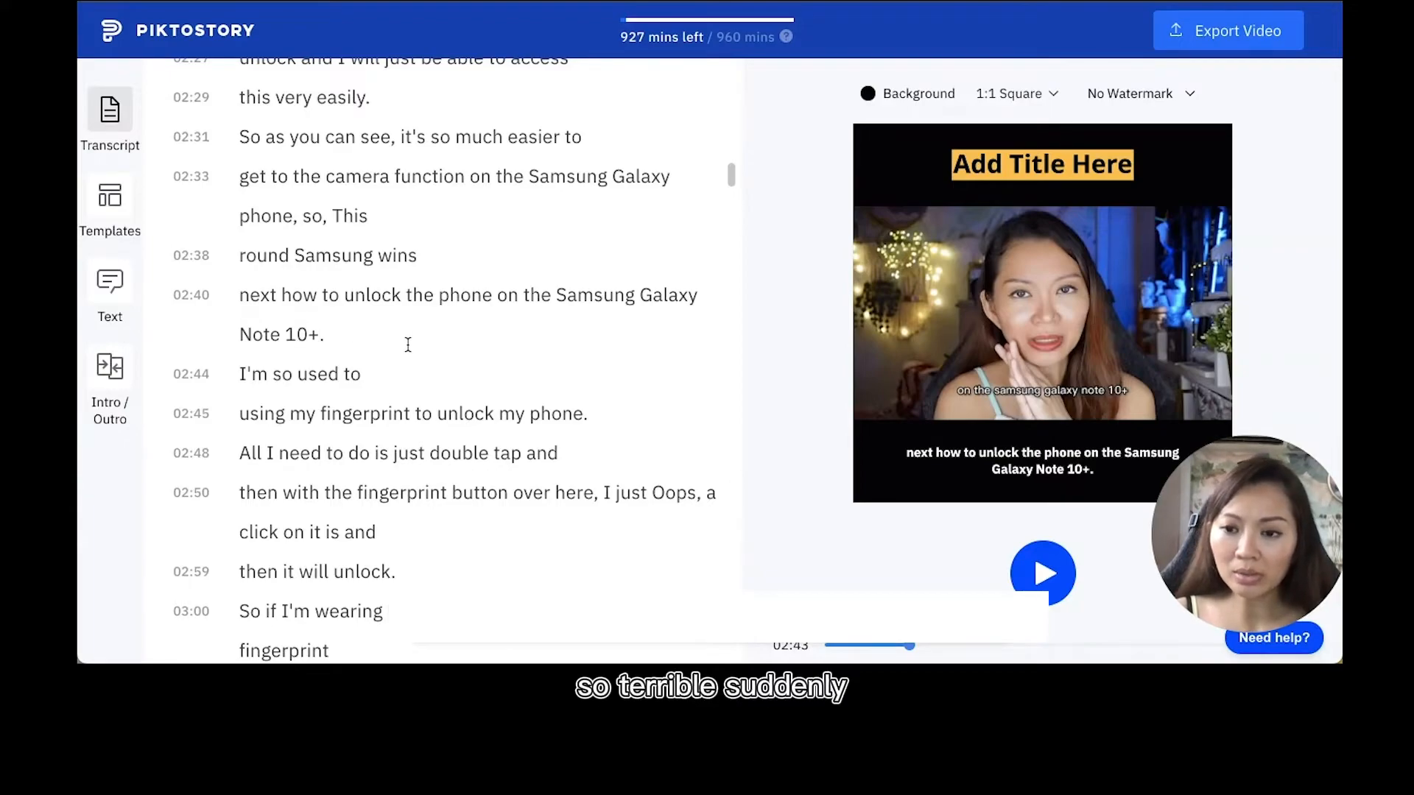
key(BackSpace)
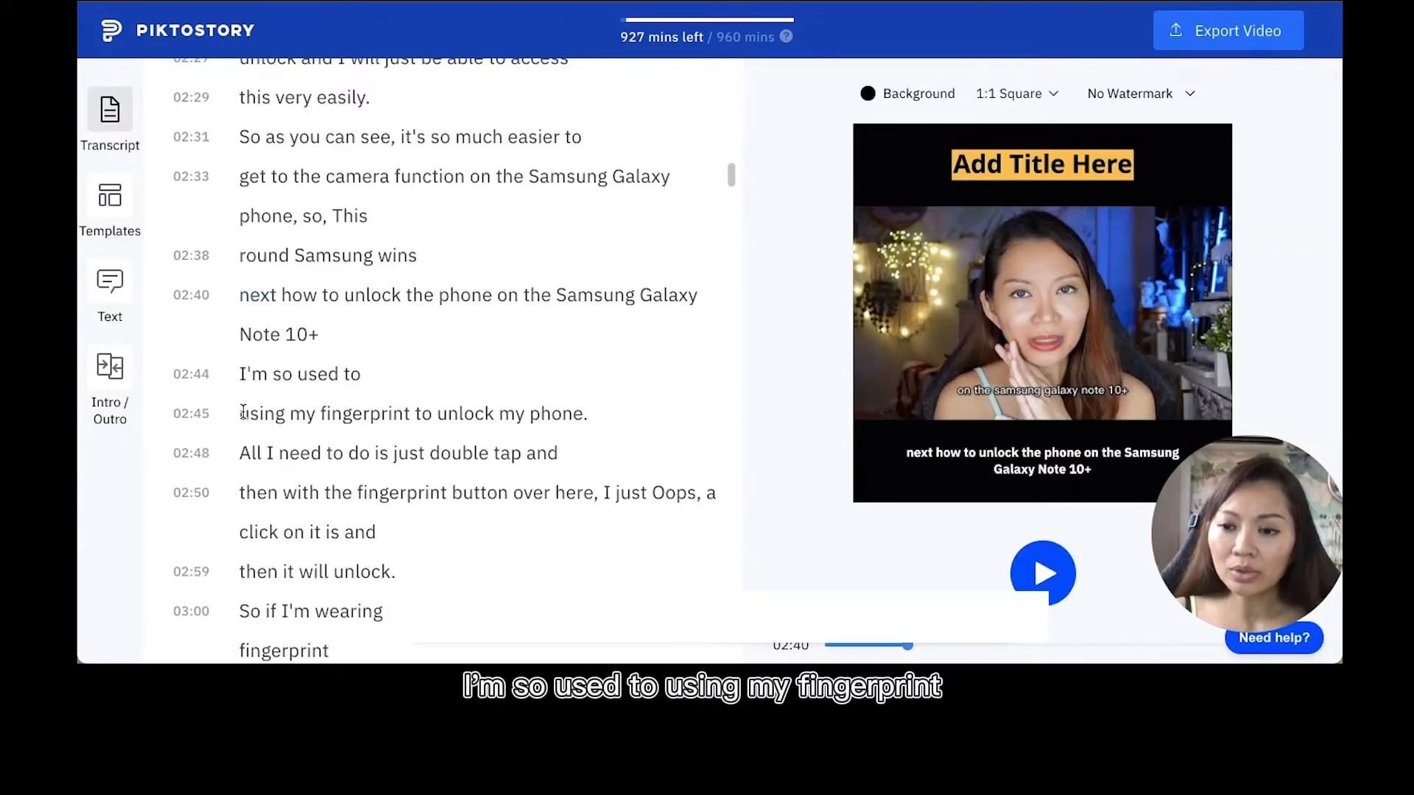
click(243, 413)
key(BackSpace)
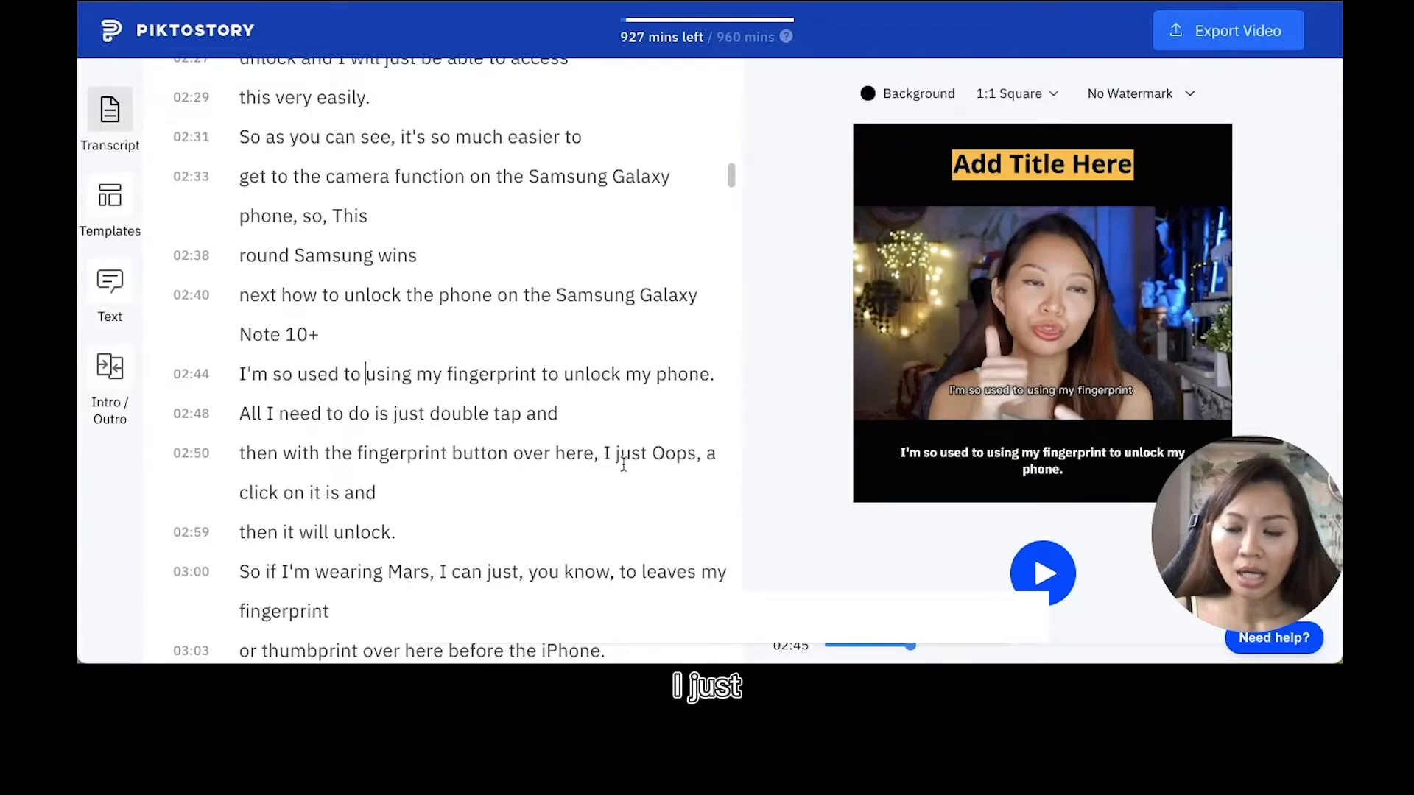
- Remove "Oops, a" and the extra "is" from the 02:50 line so it reads "I just click on it and"
click(693, 455)
key(BackSpace)
key(BackSpace)
key(BackSpace)
key(BackSpace)
key(BackSpace)
key(BackSpace)
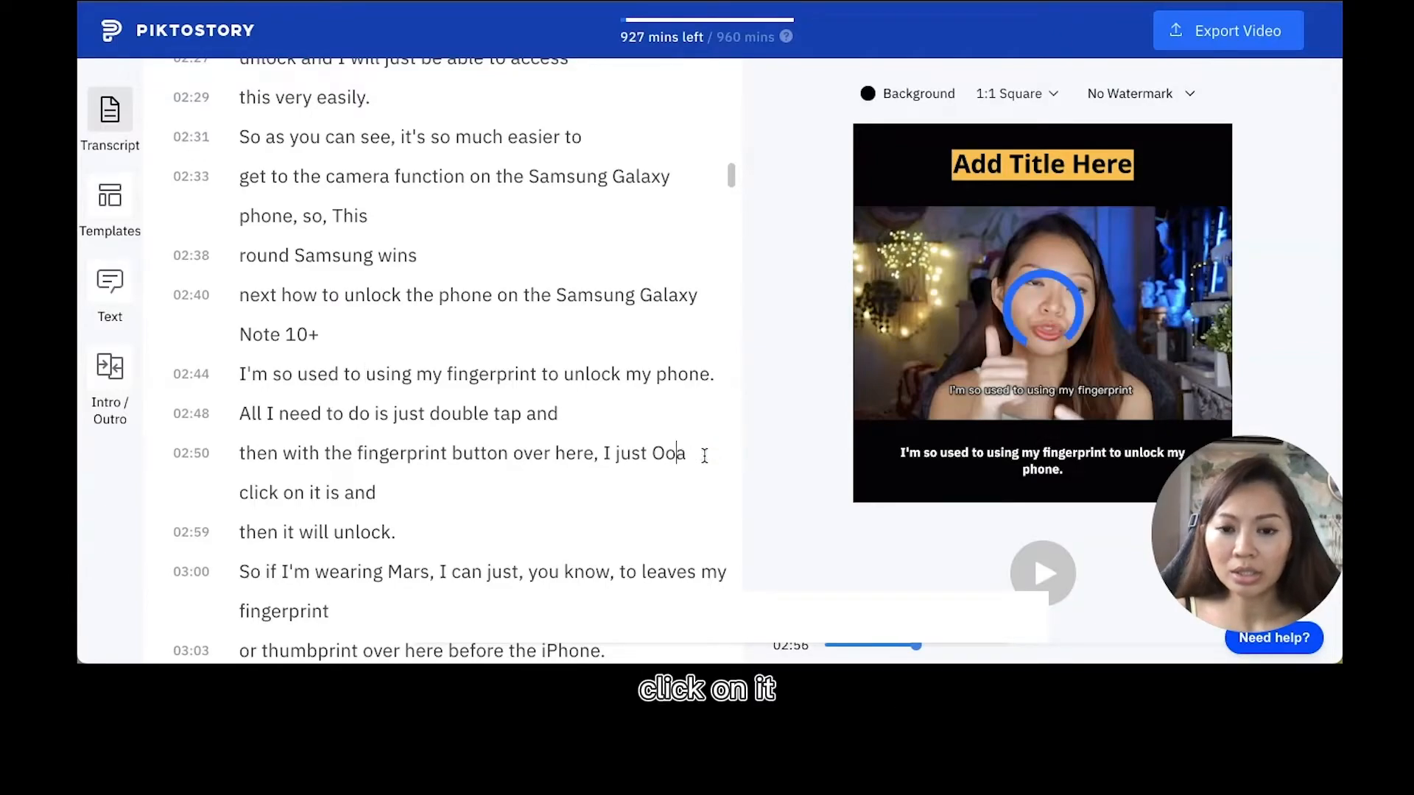
key(BackSpace)
key(Right)
key(BackSpace)
key(BackSpace)
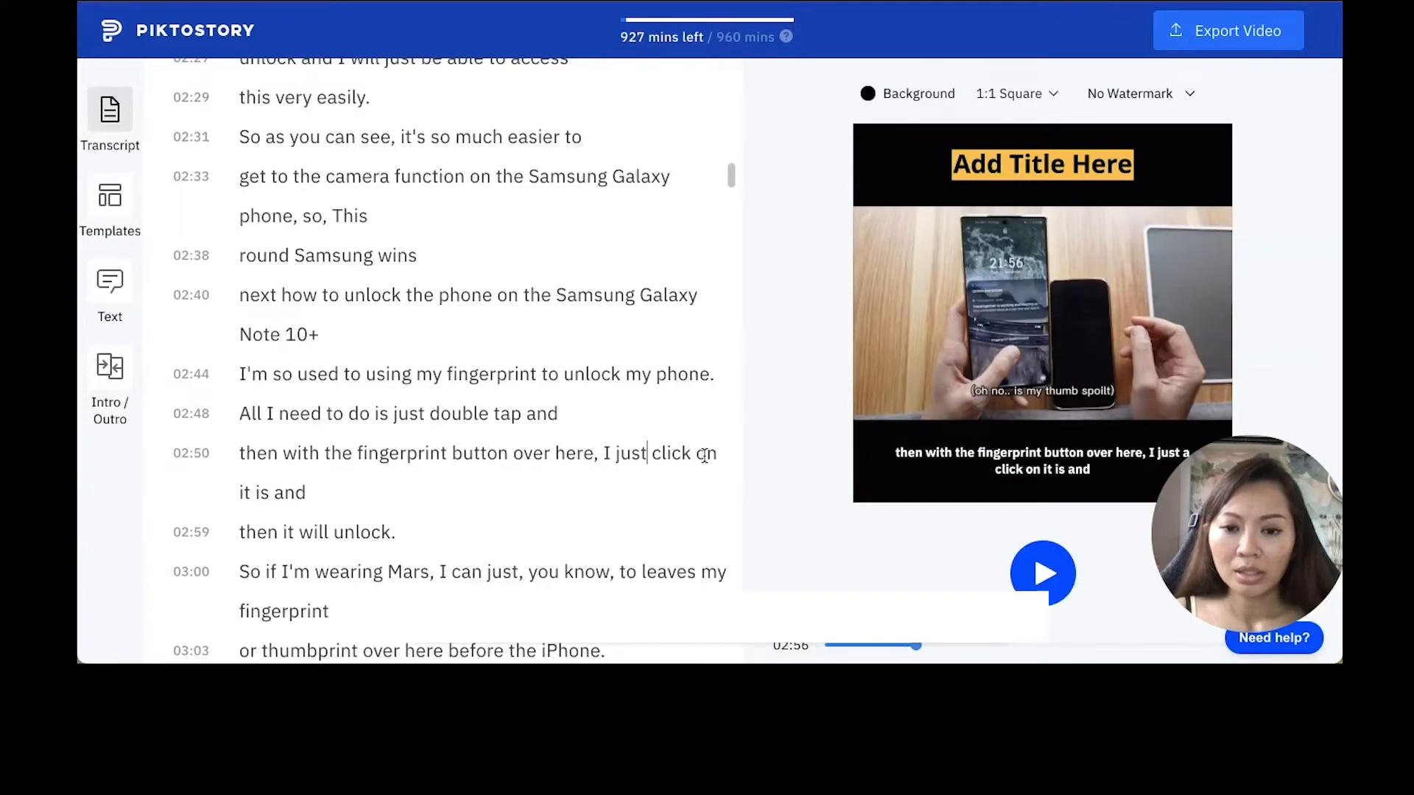
double_click(264, 493)
key(BackSpace)
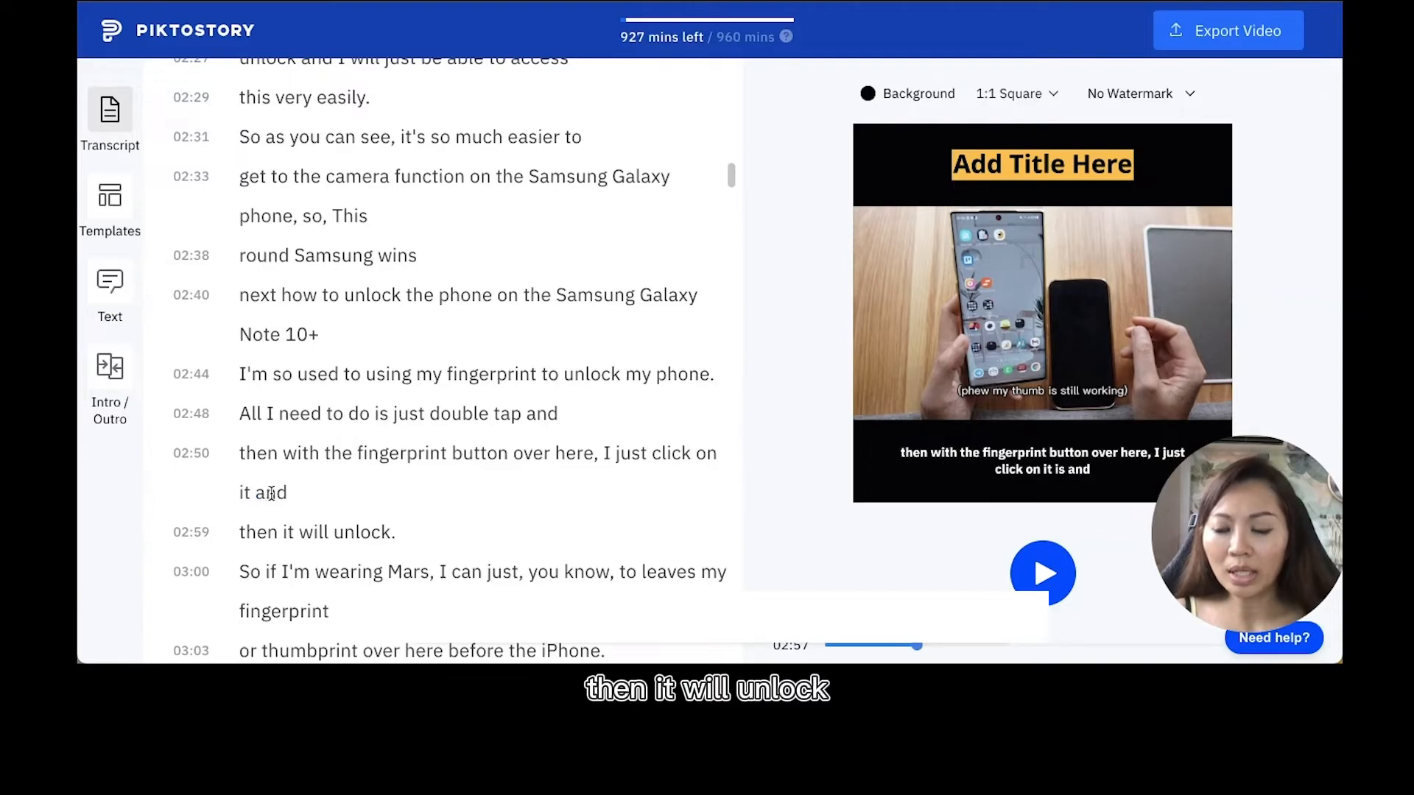
- Merge "then it will unlock." into the 02:50 line and split that line before "I just click on it"
click(240, 531)
key(BackSpace)
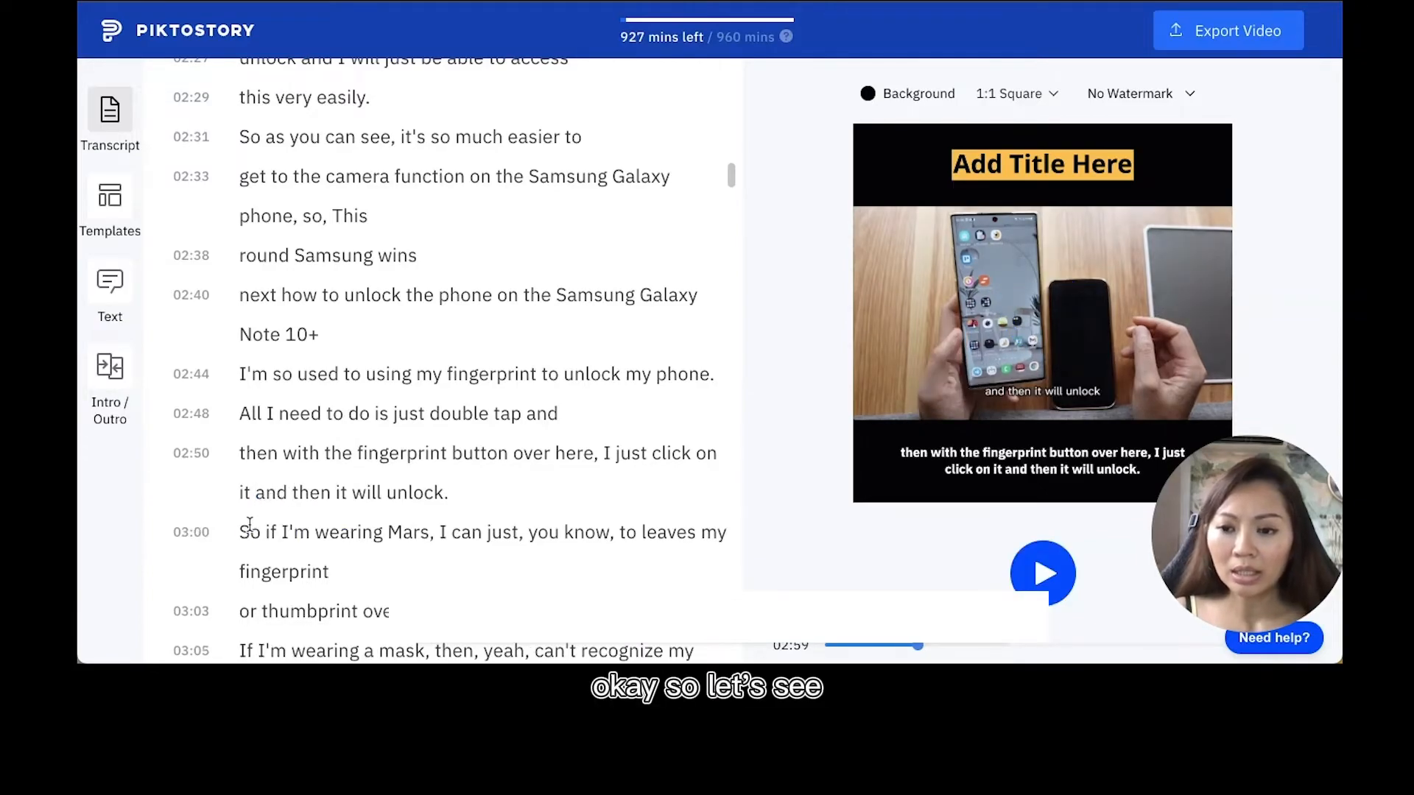
click(604, 458)
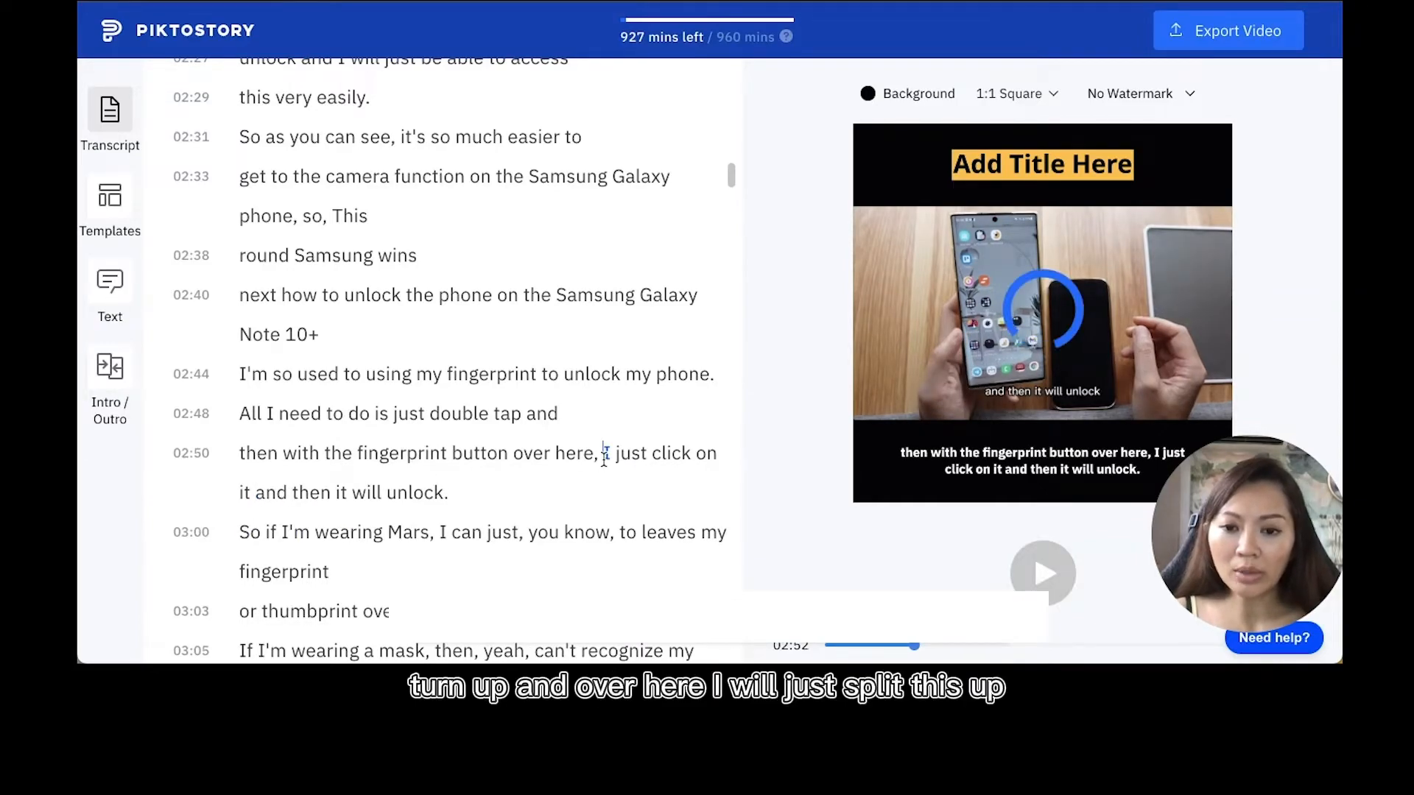
key(Return)
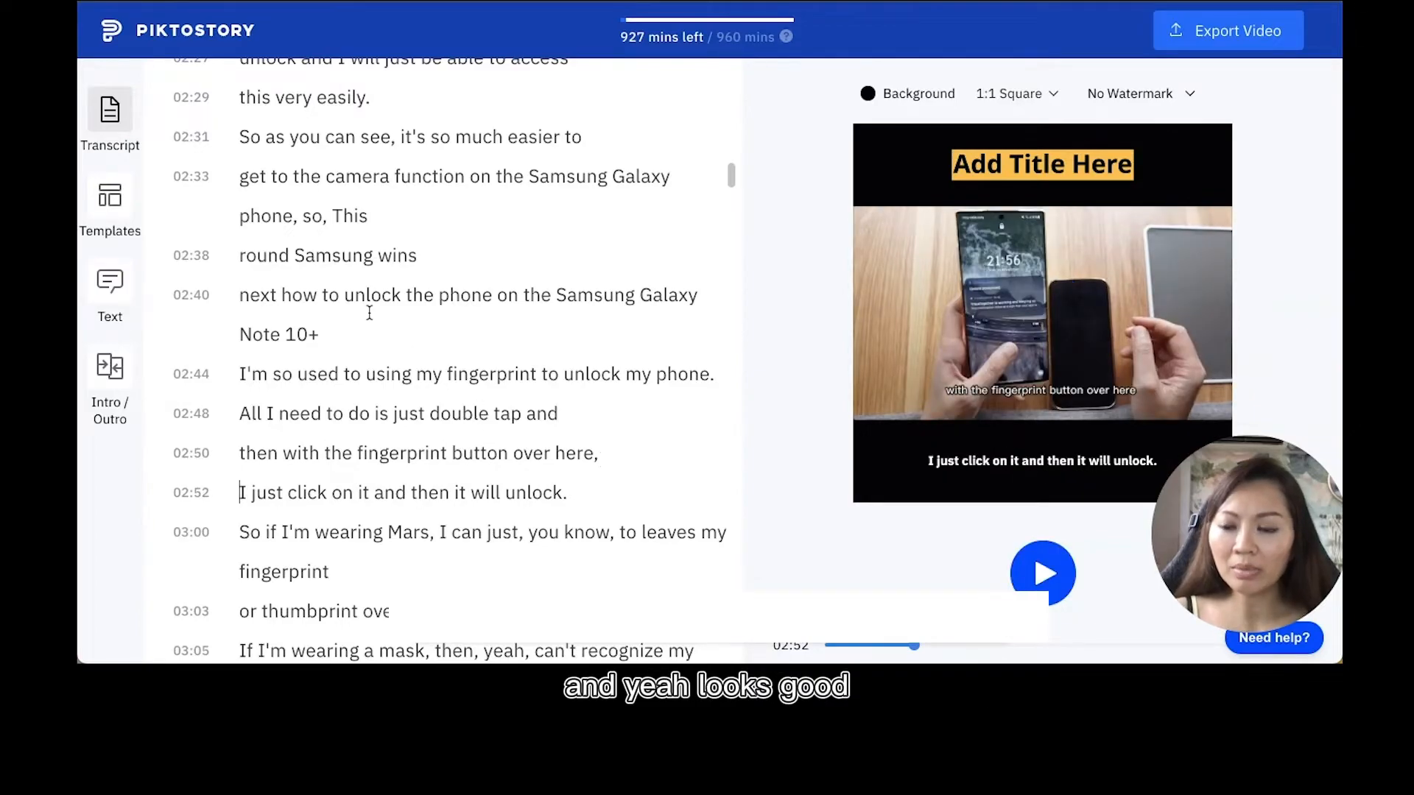
- Export the transcript lines from 02:40 through 02:52 as a clip titled "unlock phone"
drag(239, 295, 615, 484)
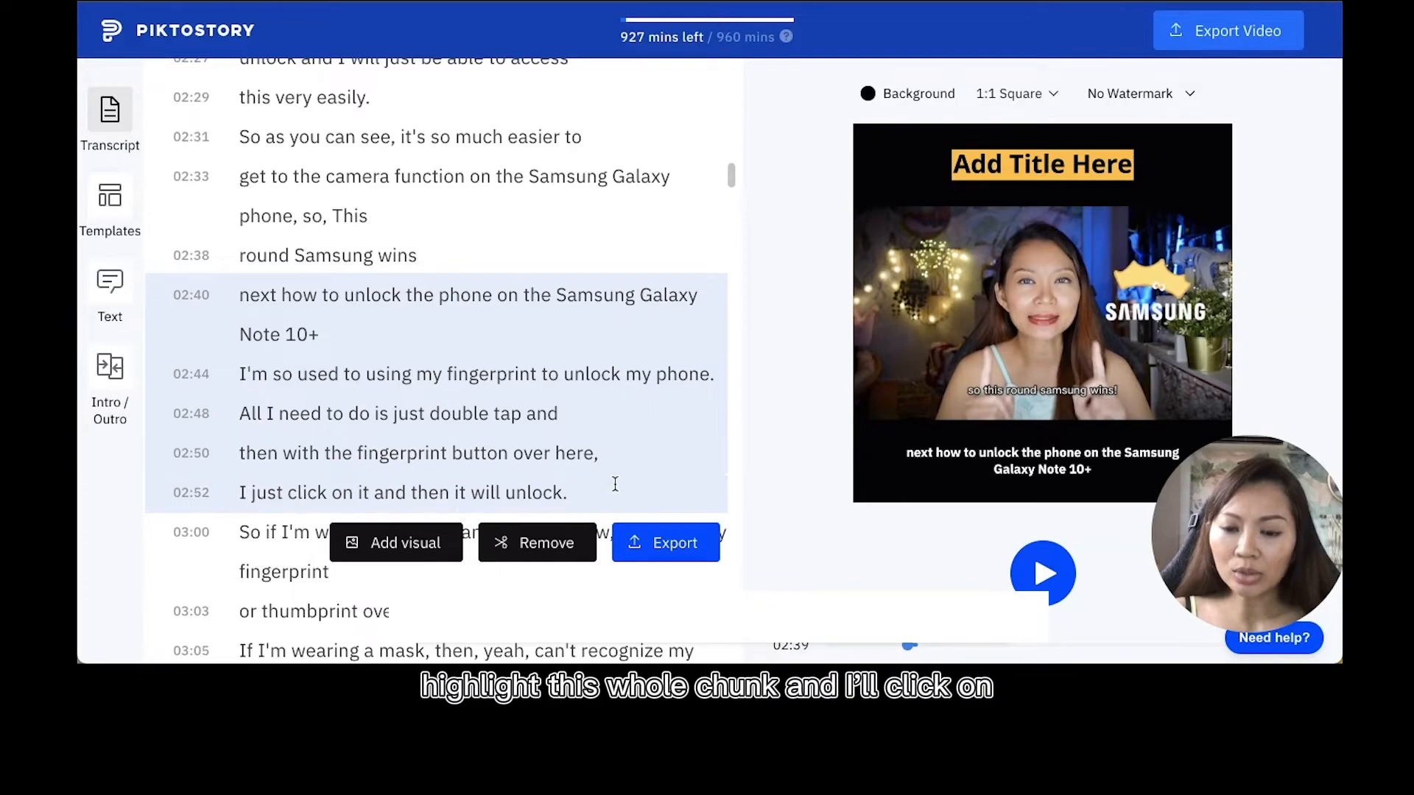
click(663, 543)
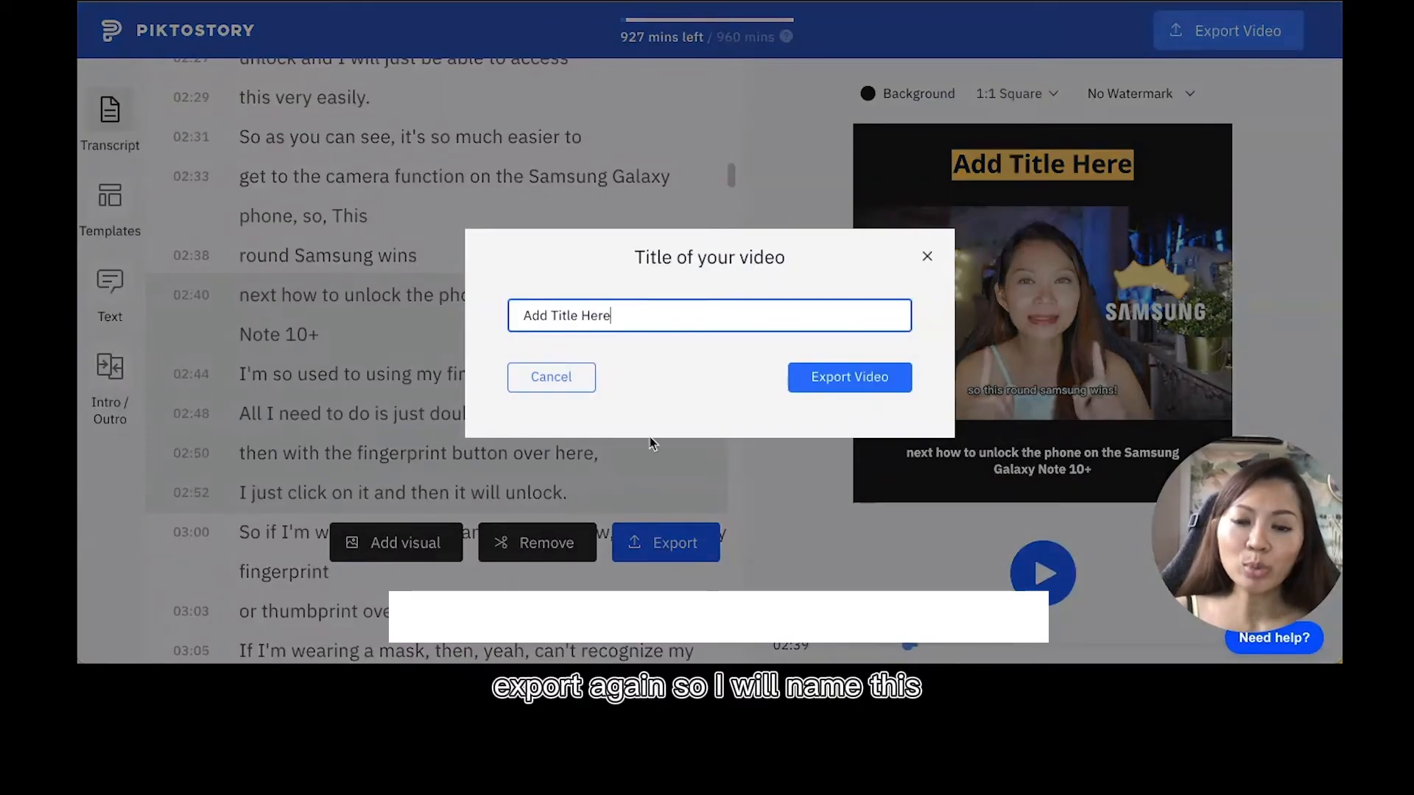
triple_click(580, 321)
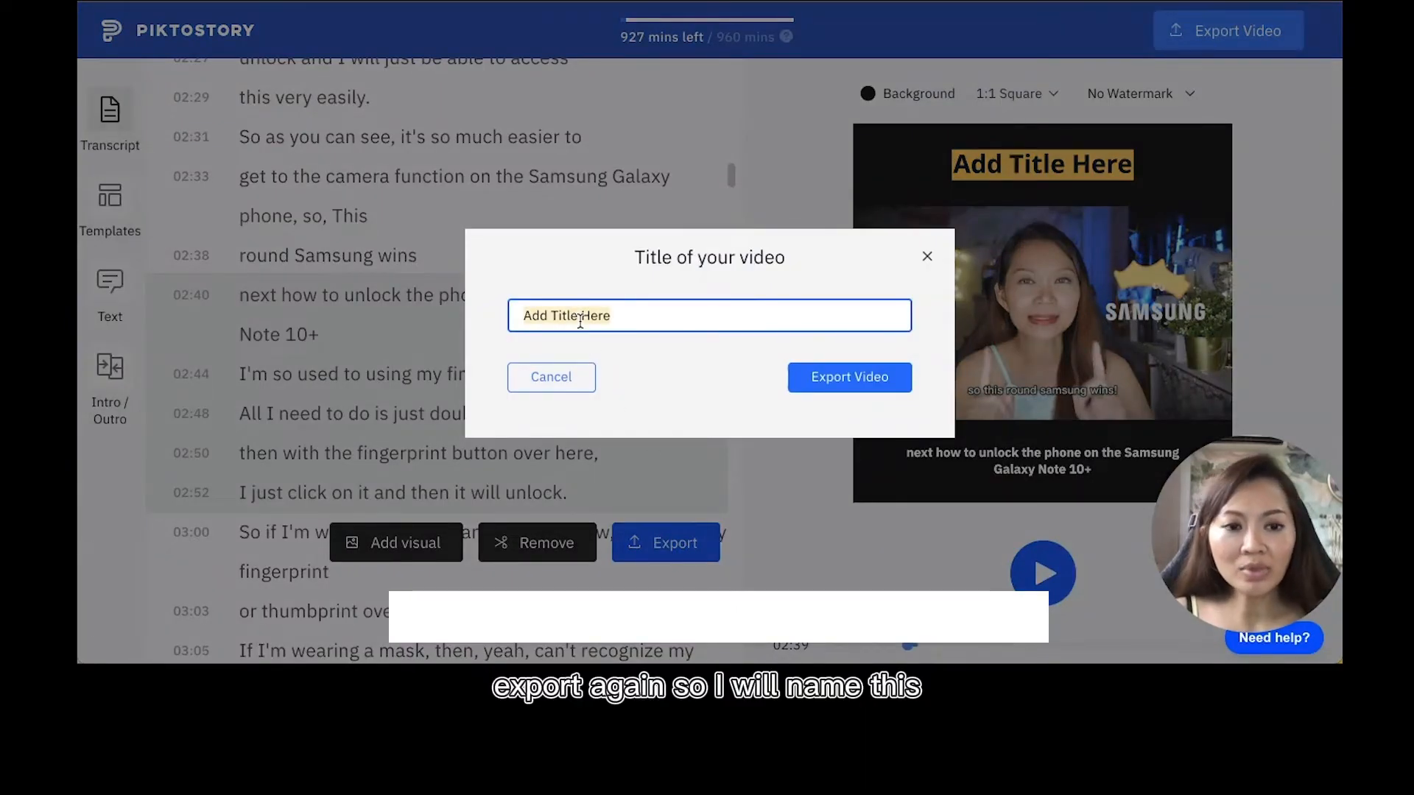
text(unlock phone)
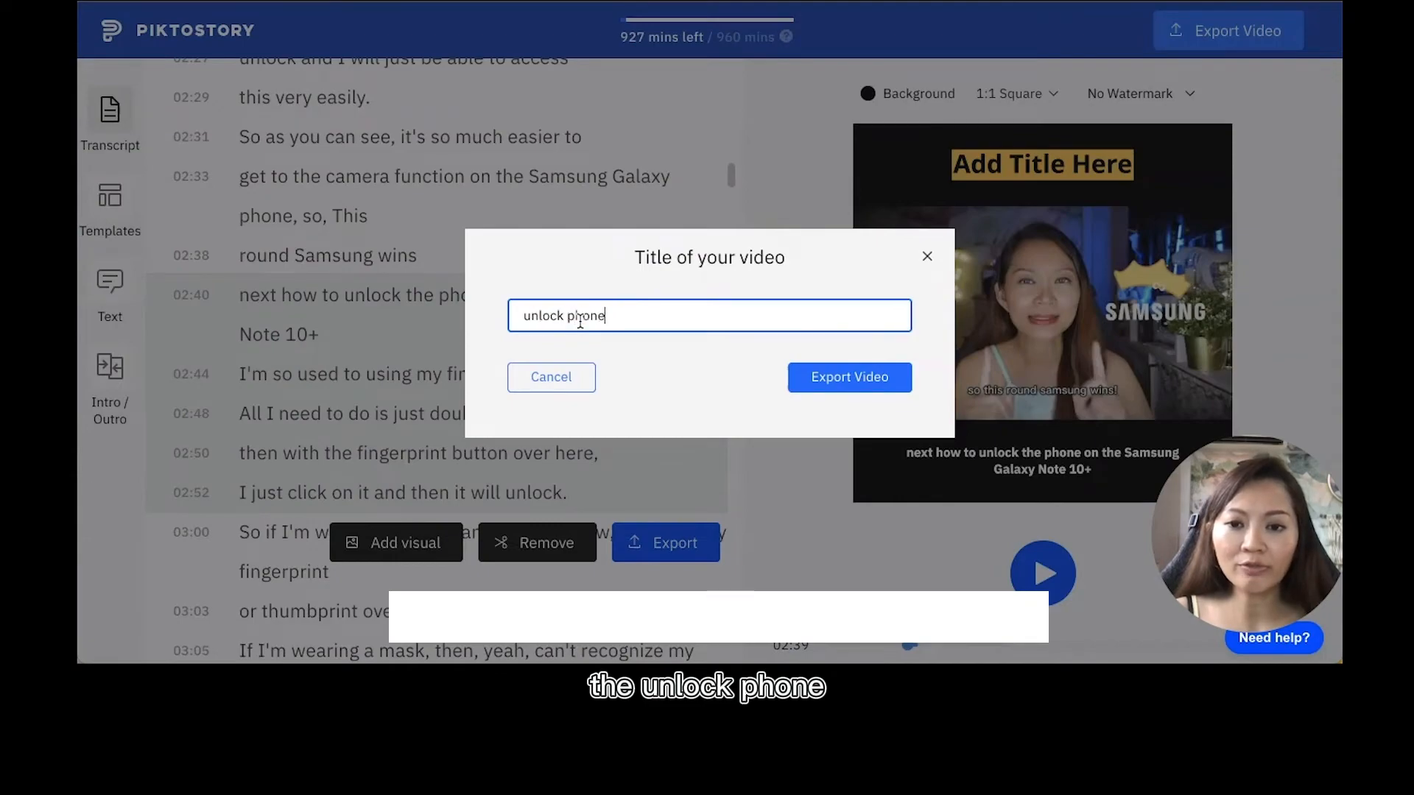
key(Return)
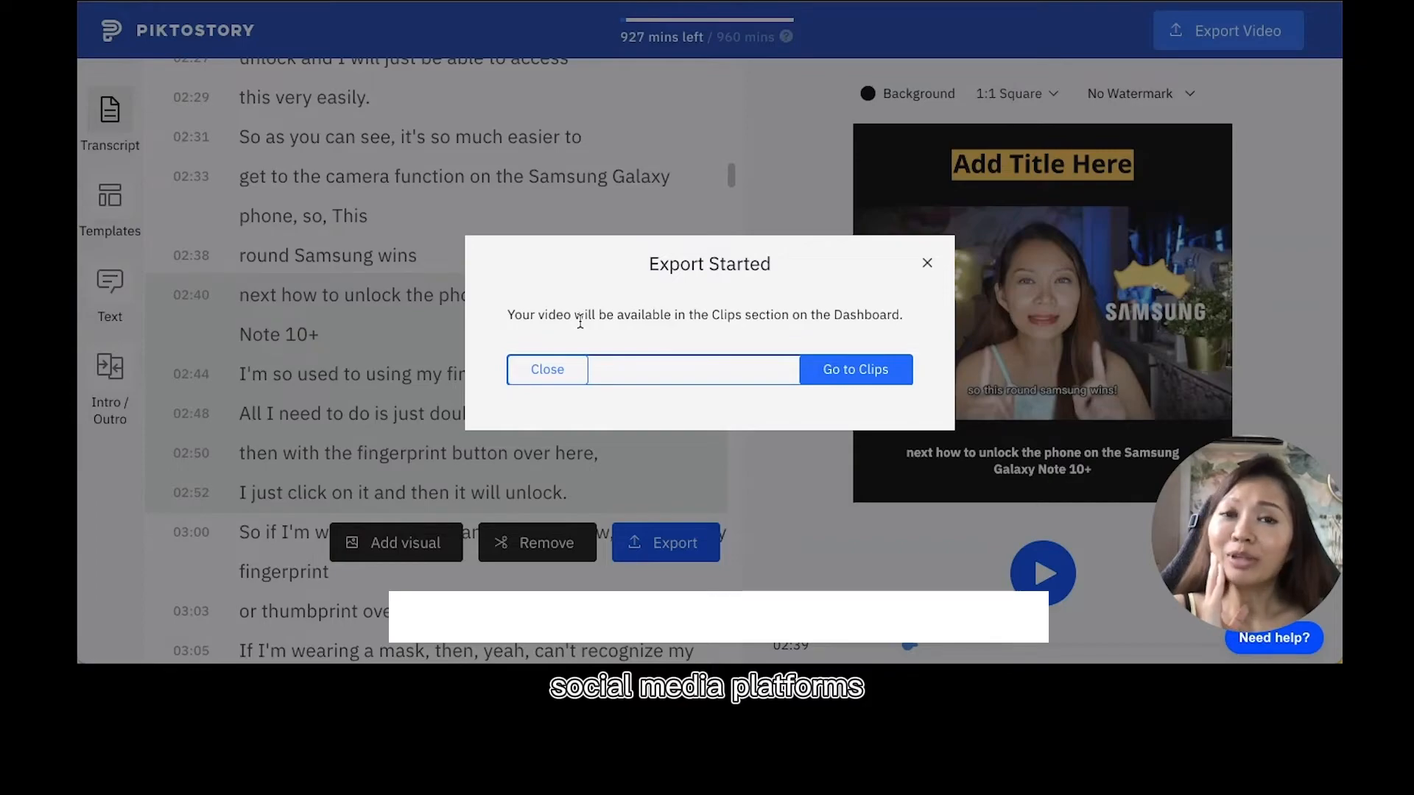
- Go to the exported clips on the dashboard and download the "unlock phone" clip
click(850, 369)
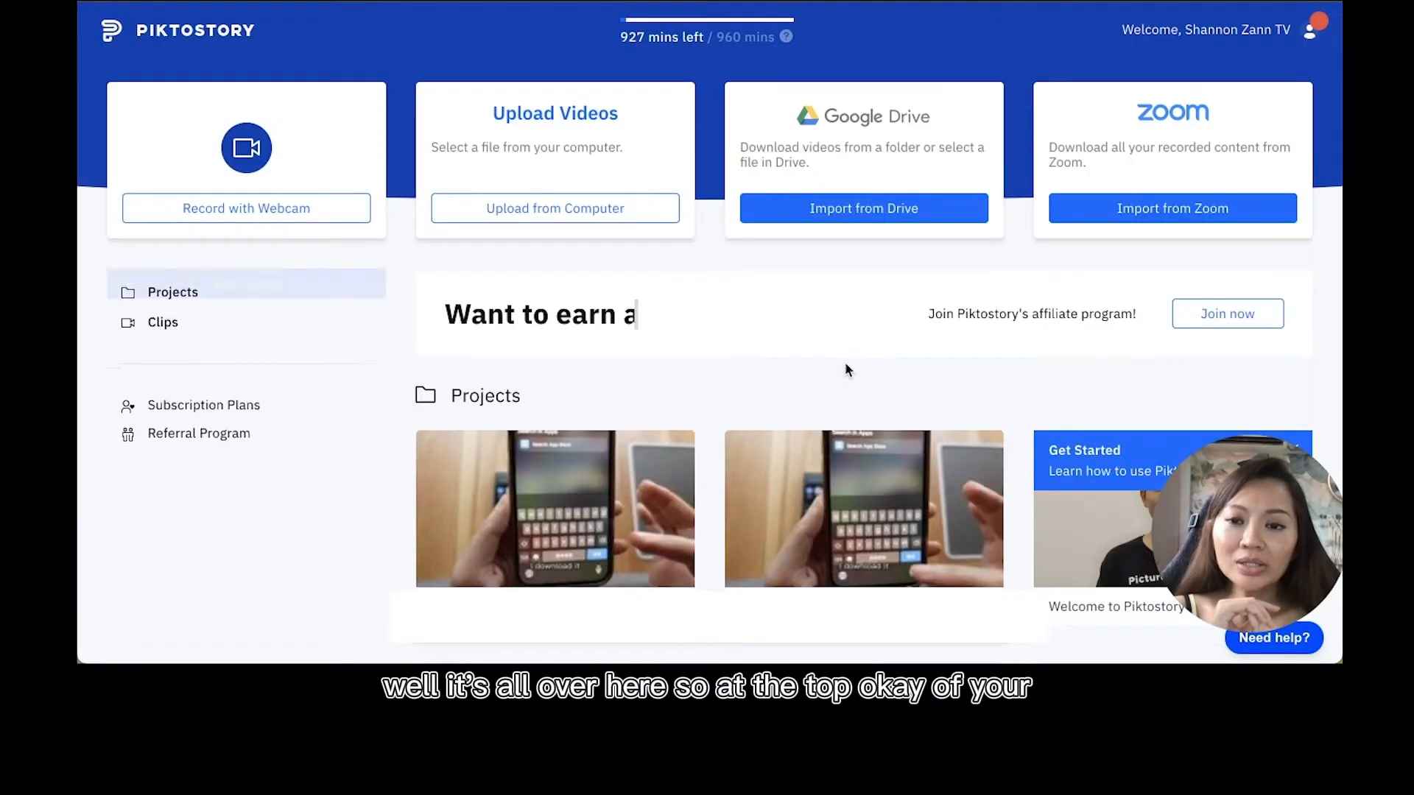
scroll(731, 368, down, 3)
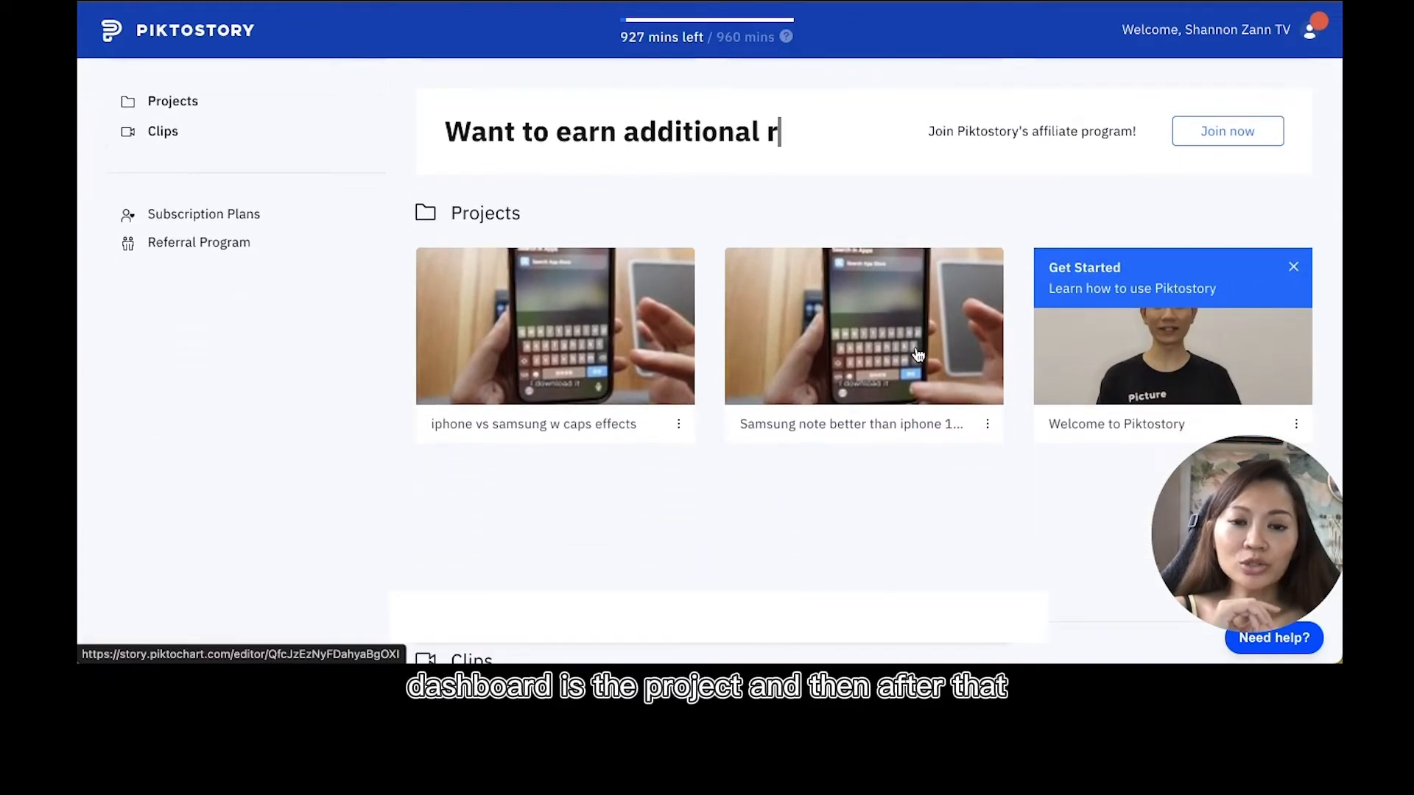
scroll(641, 379, down, 5)
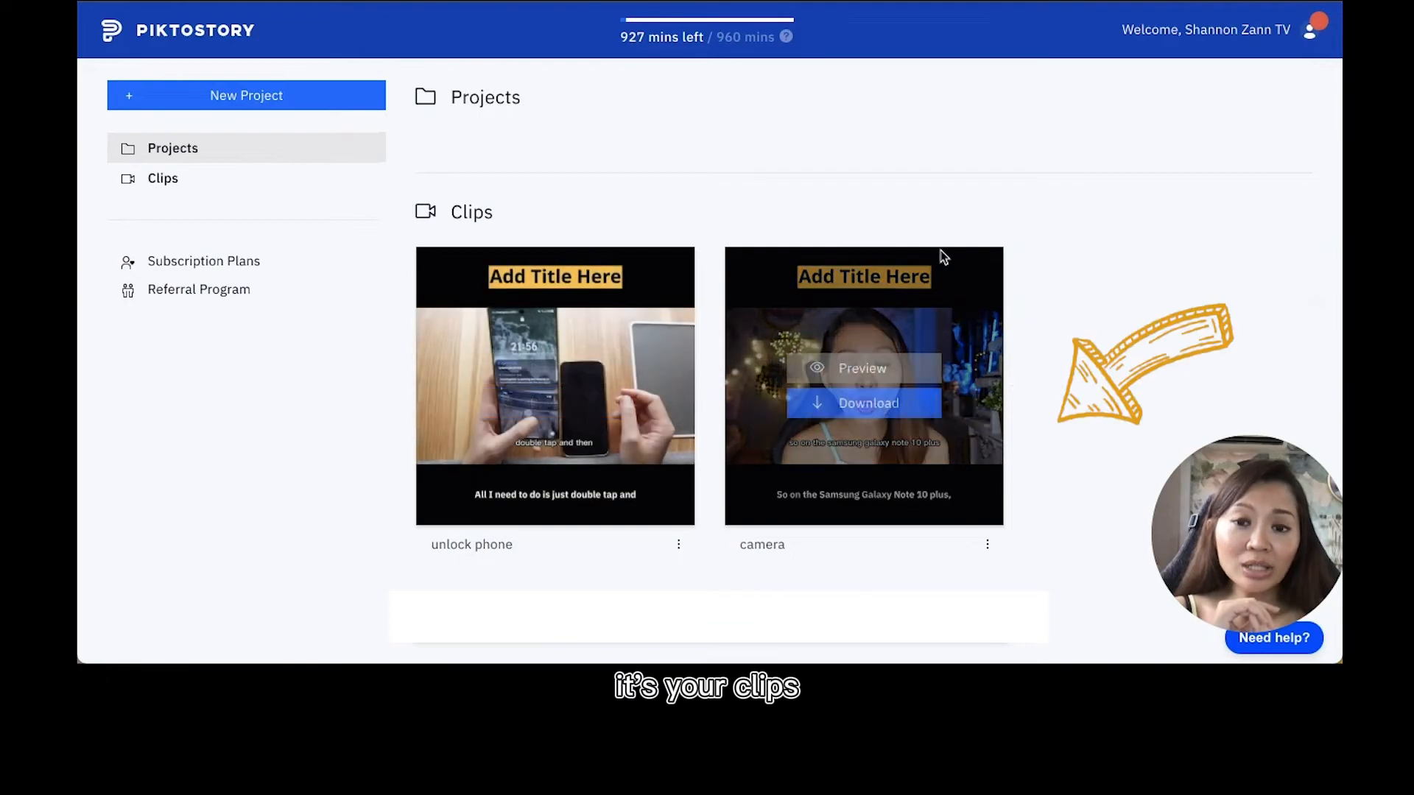
scroll(1084, 254, down, 1)
scroll(1057, 274, up, 1)
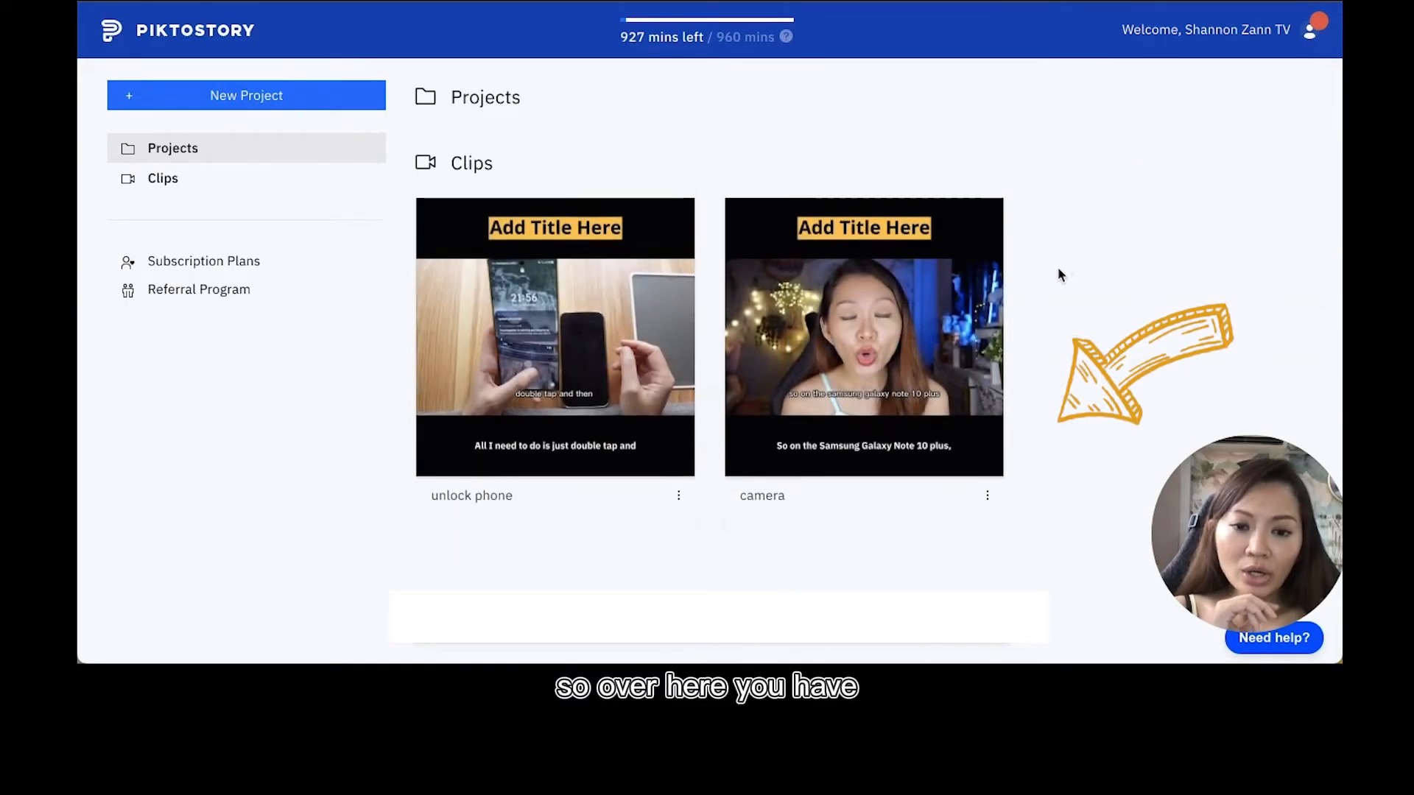
mouse_move(789, 482)
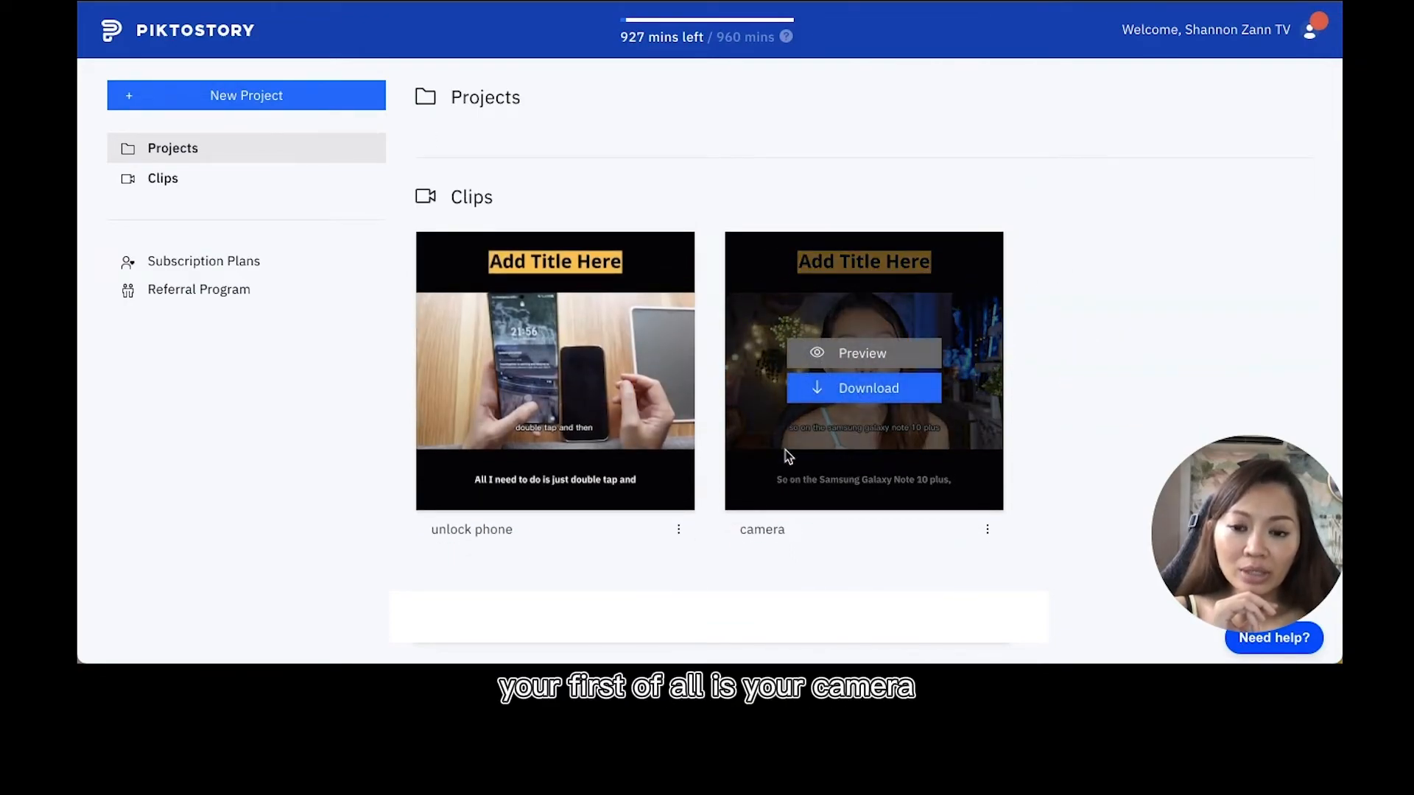
mouse_move(471, 460)
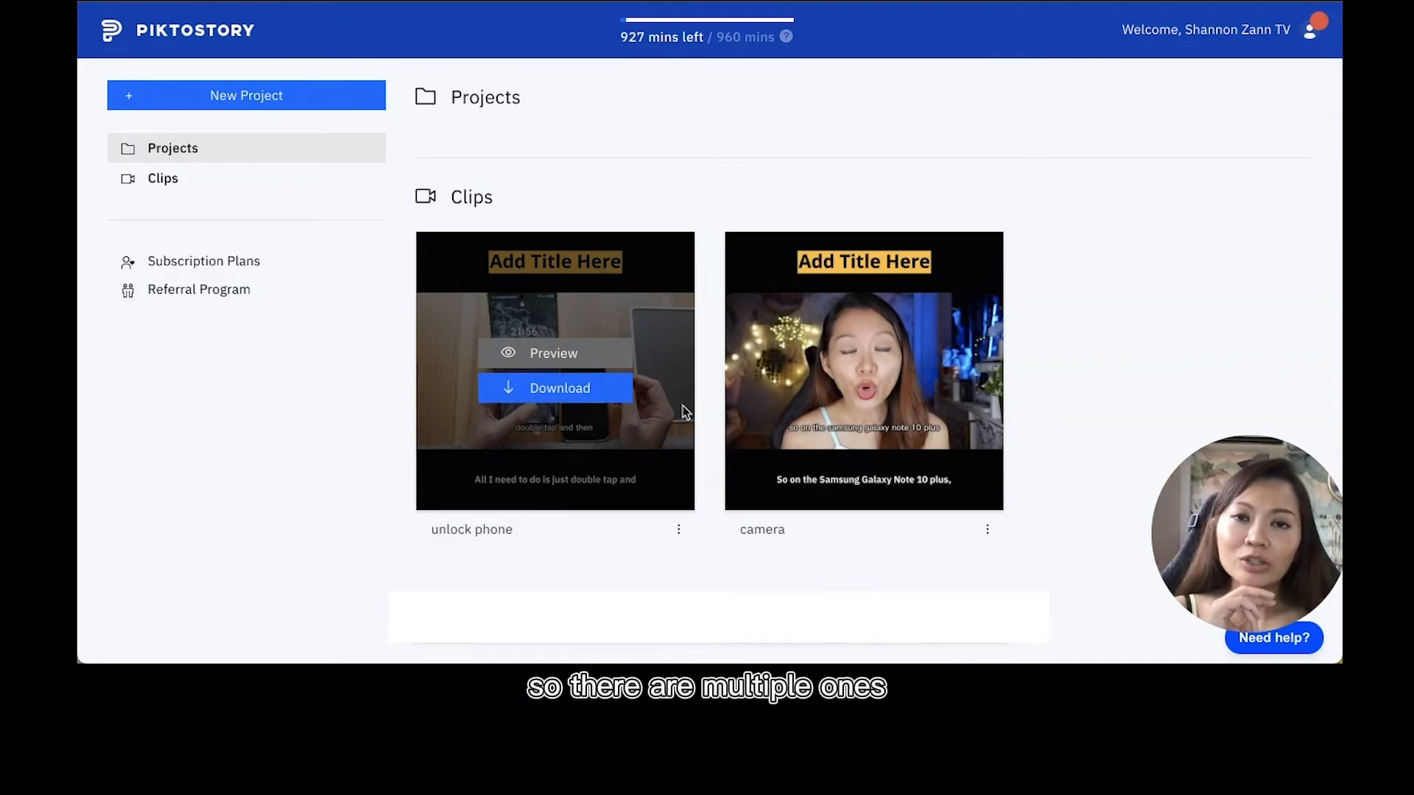
click(681, 532)
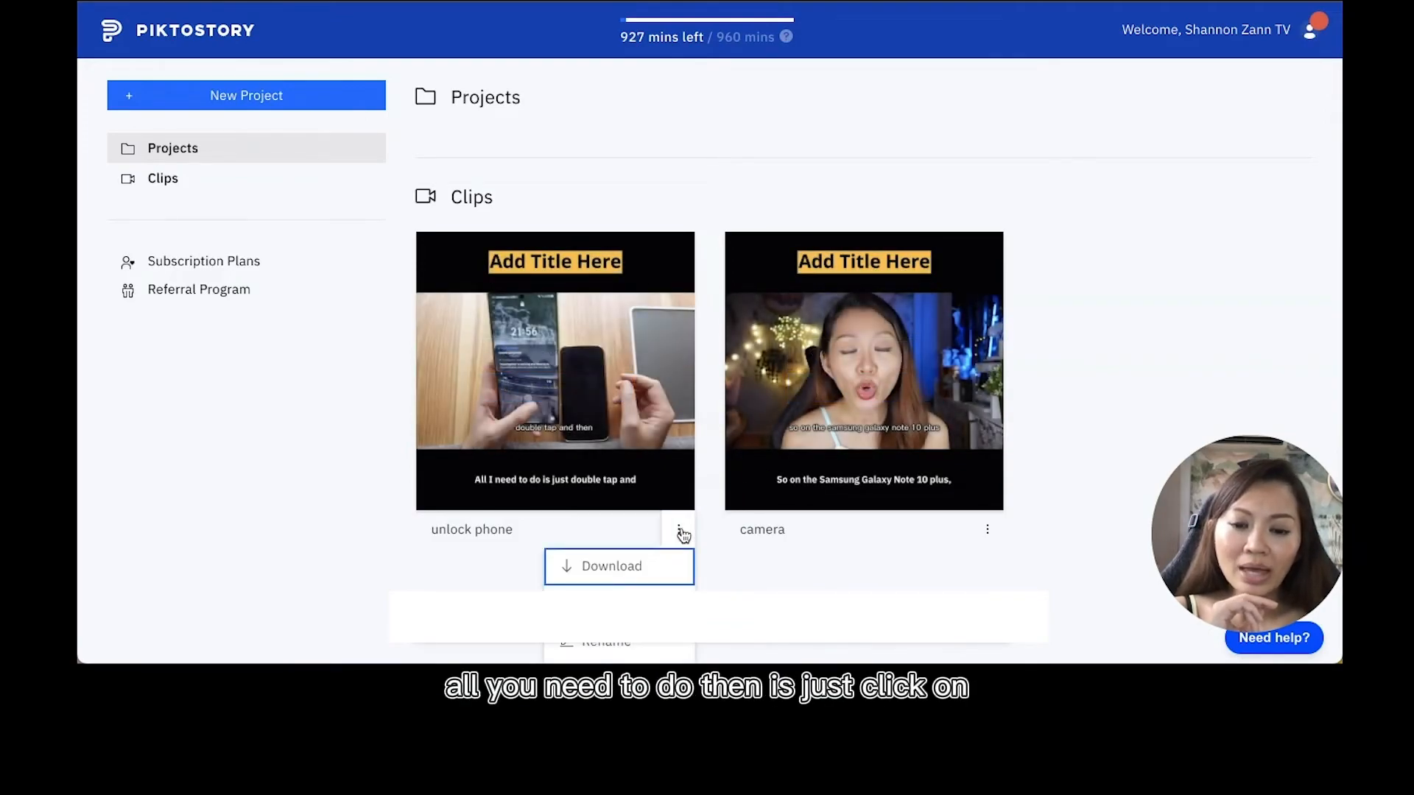
click(634, 568)
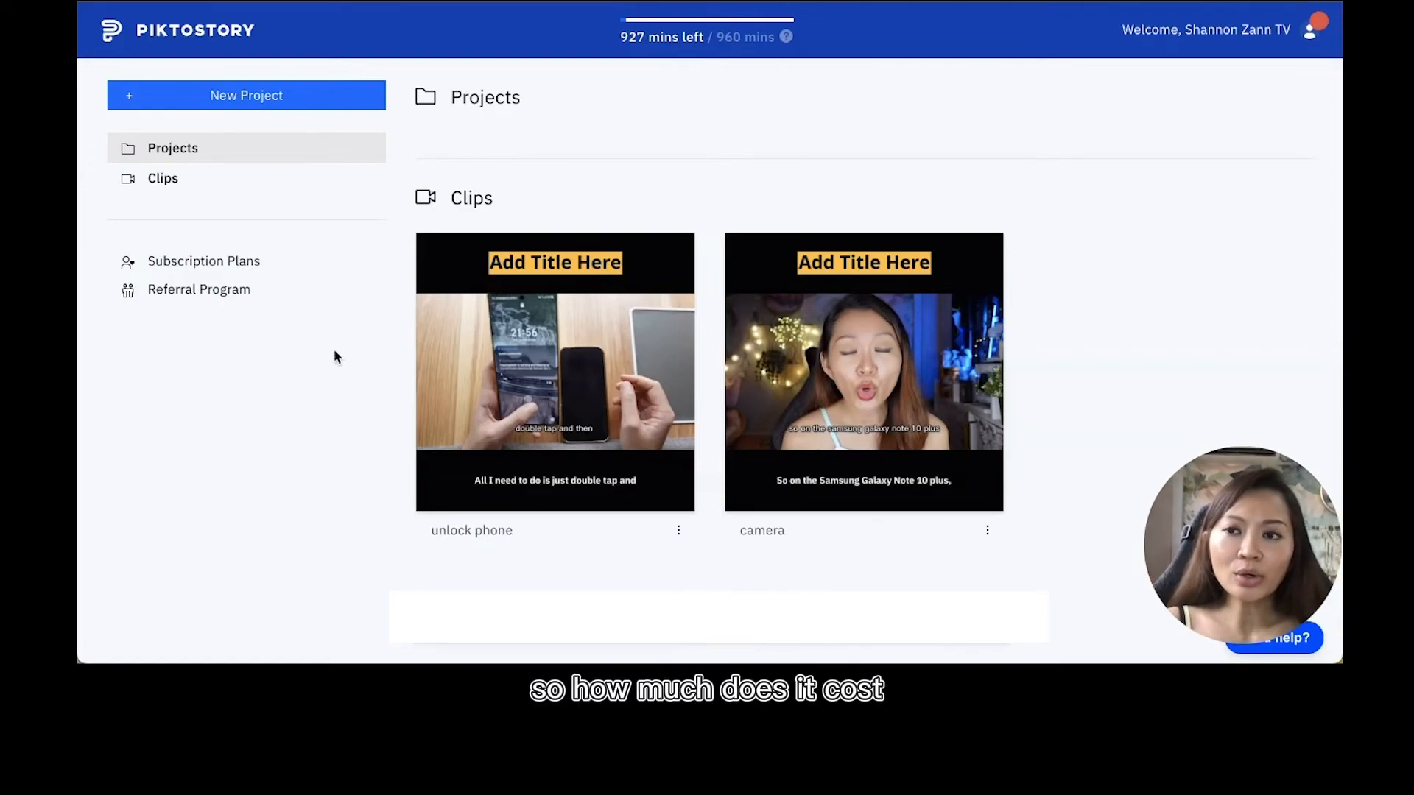
- Review the monthly prices and minutes of the subscription plans and close the overview
click(237, 262)
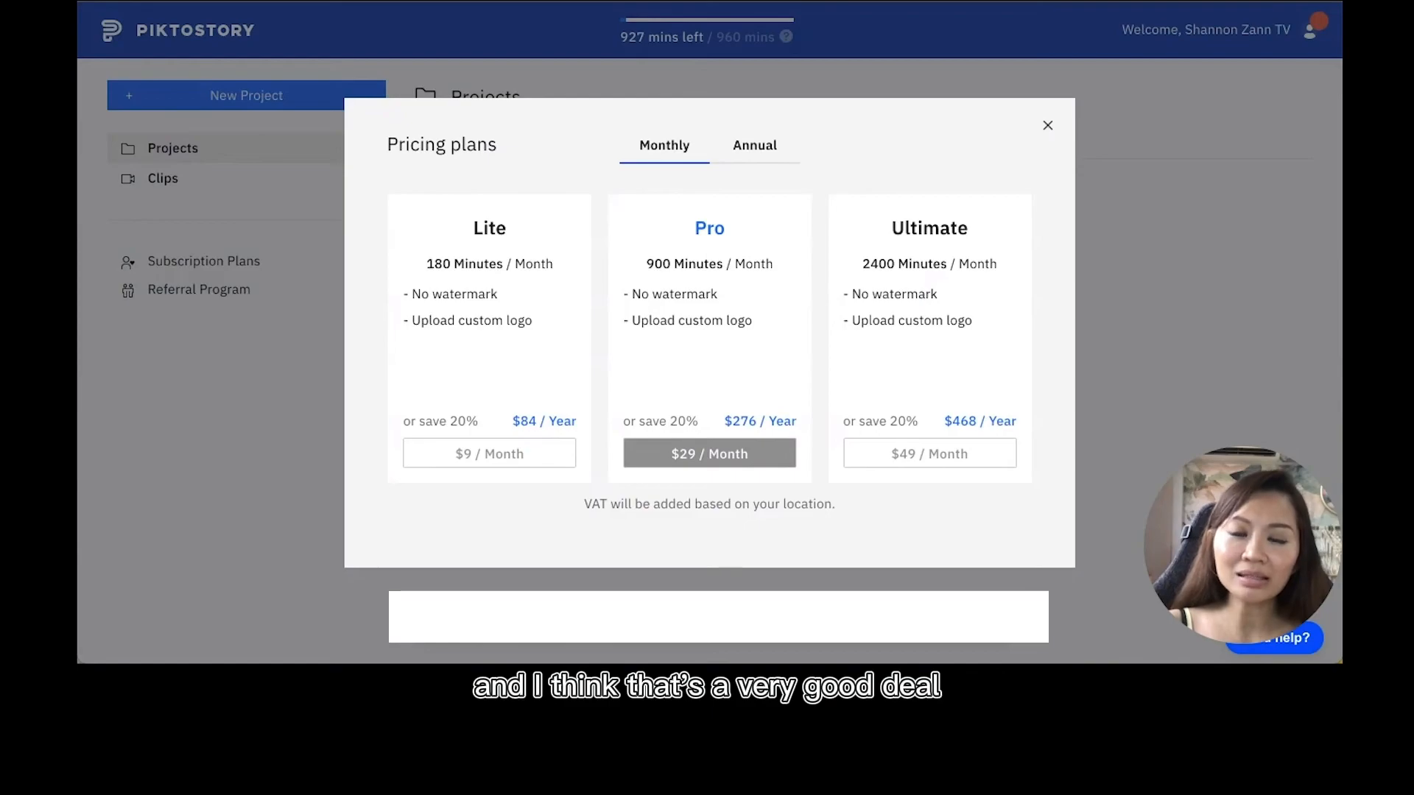
click(1048, 125)
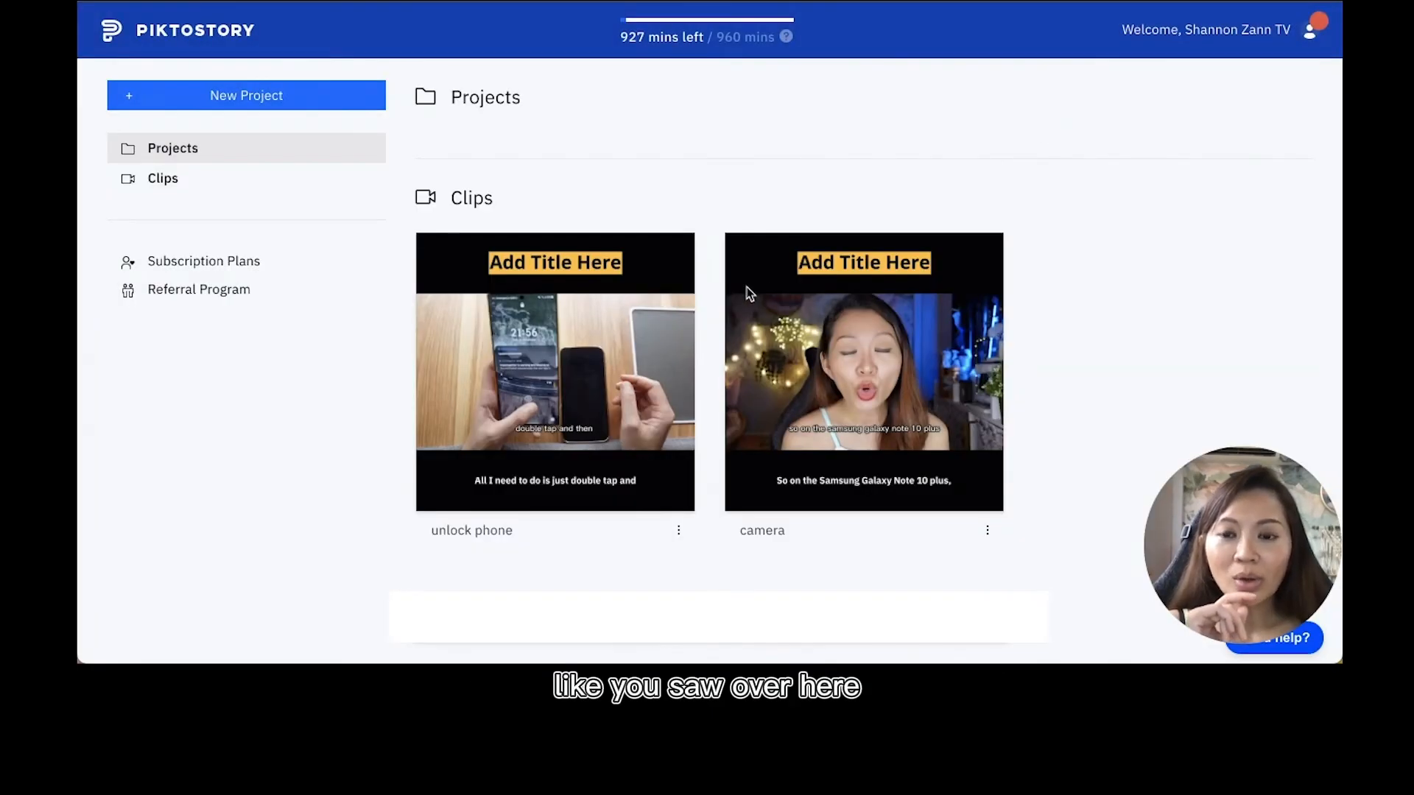